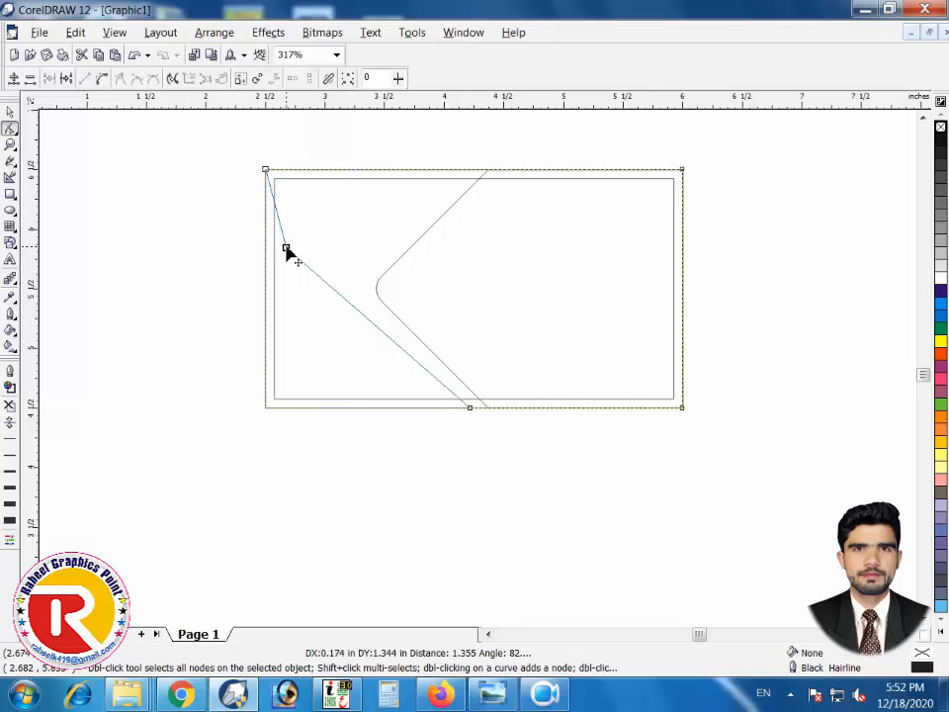
Reshape the left curve into an angled edge by adding, deleting and nudging nodes
double_click(328, 170)
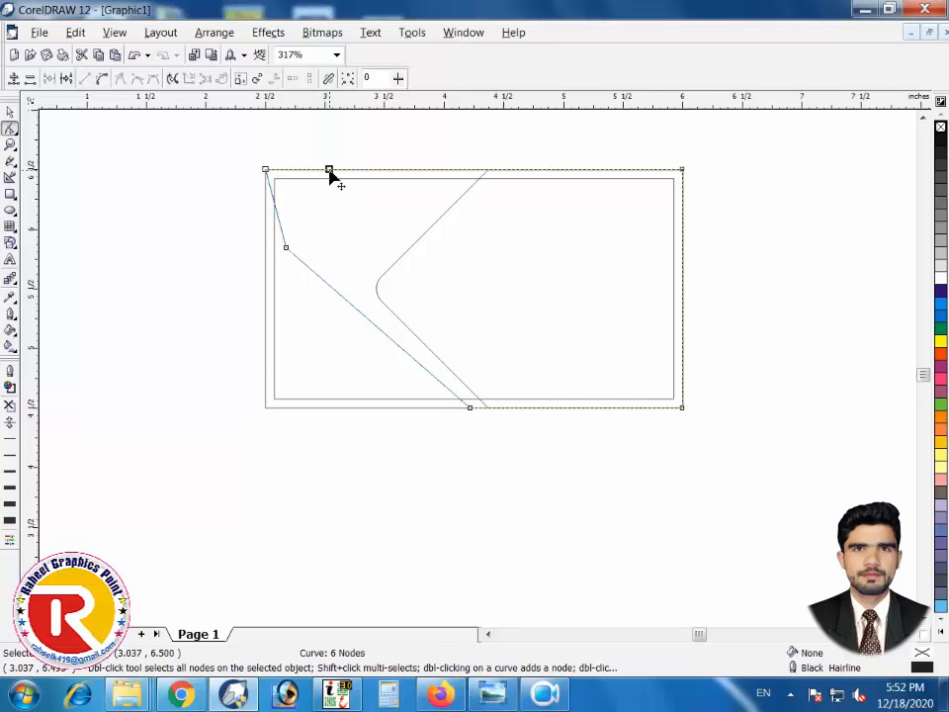
double_click(265, 170)
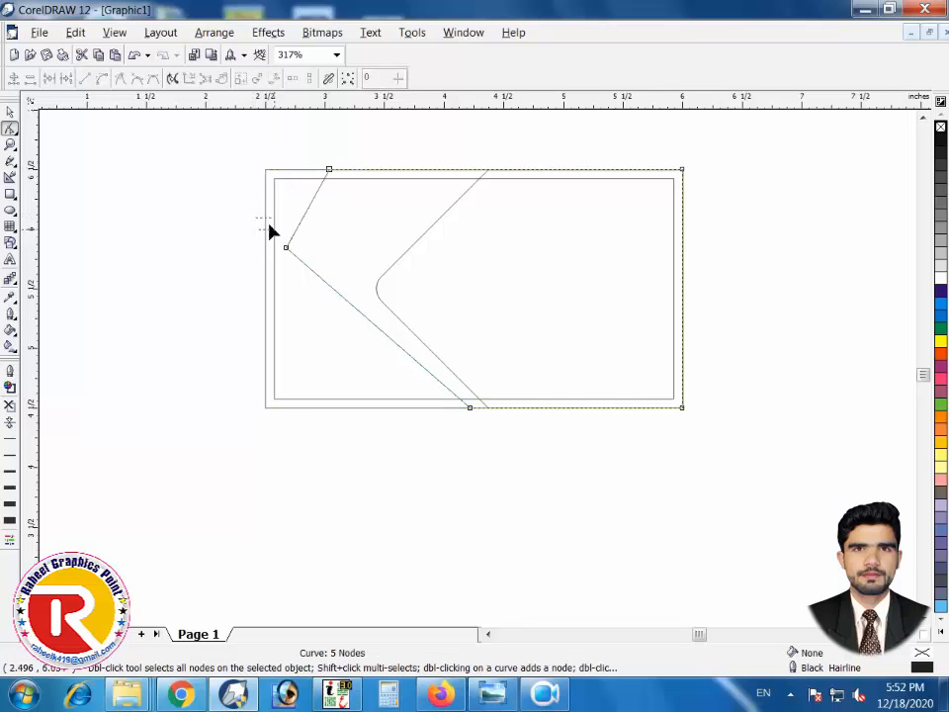
drag(271, 230, 317, 272)
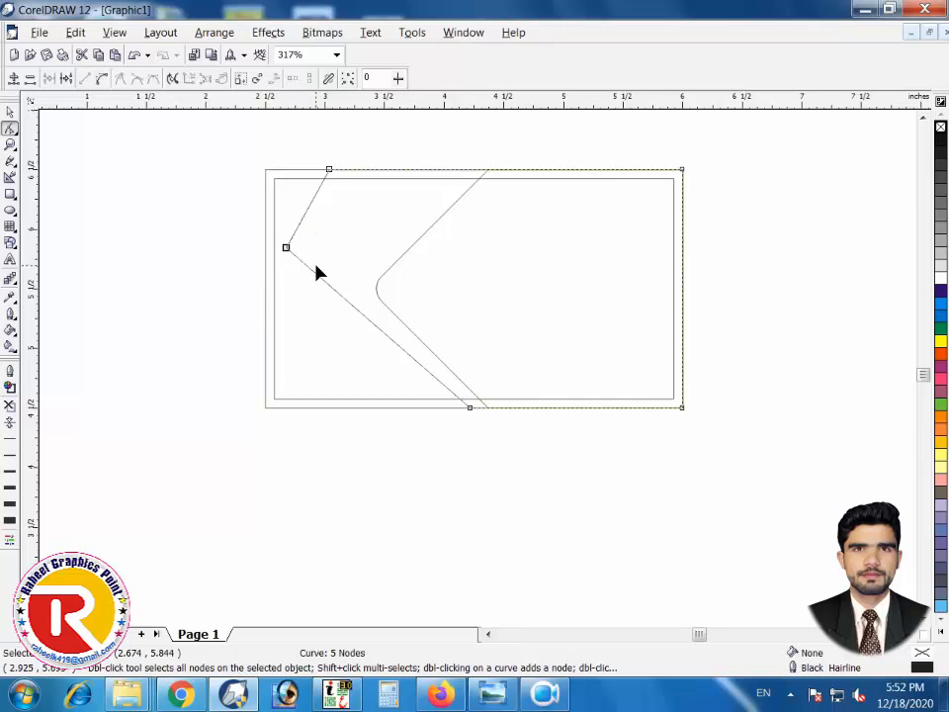
key(Right)
key(Right)
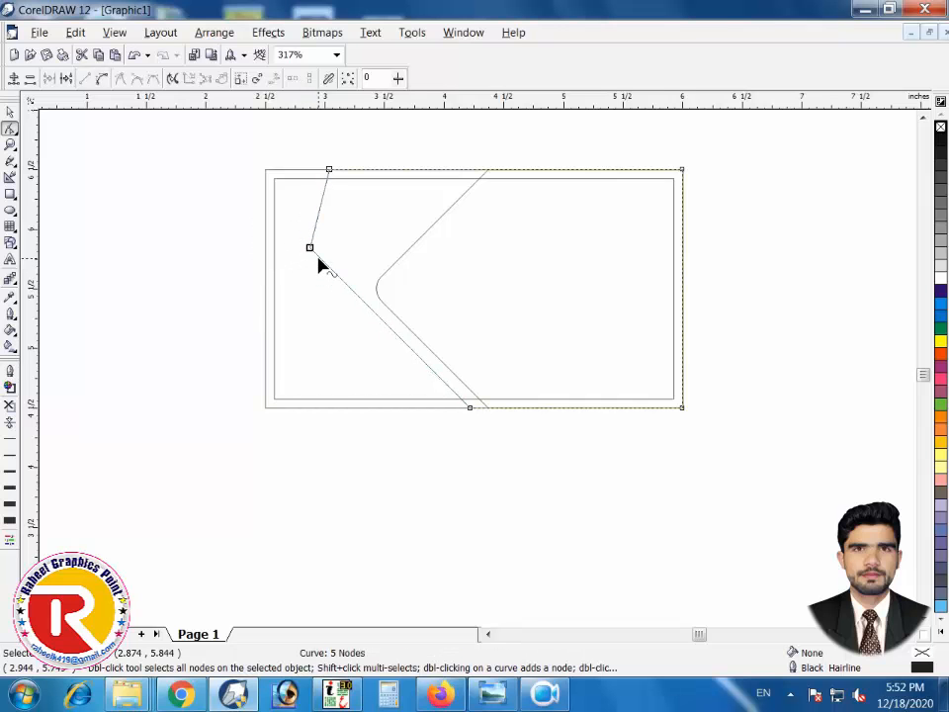
key(Up)
key(Up)
key(Down)
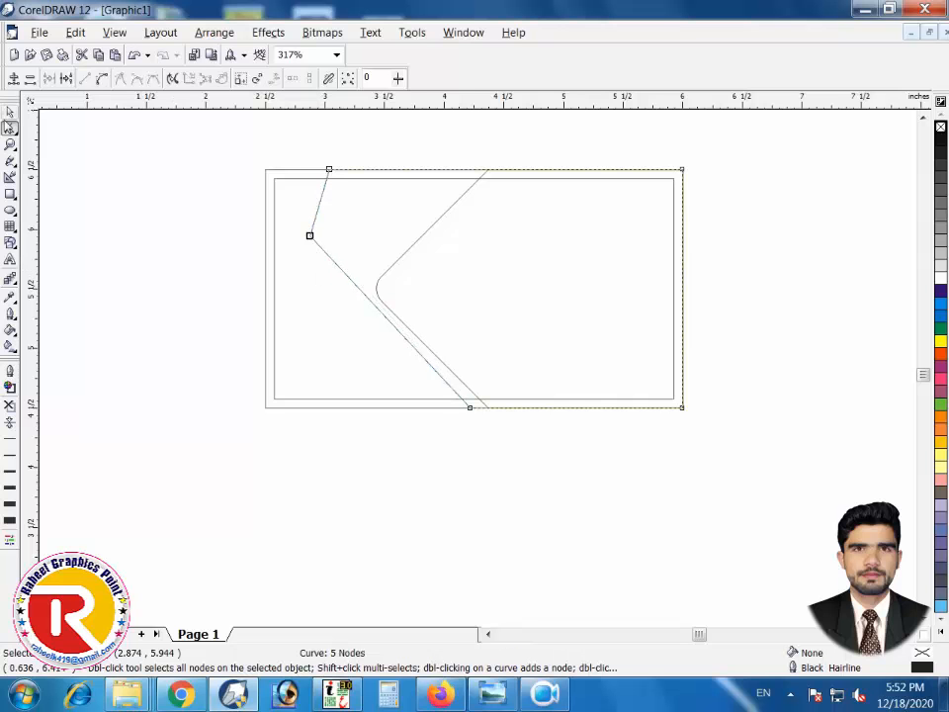
Stretch a copy of the curve slightly leftward and nudge its bottom node left
click(10, 112)
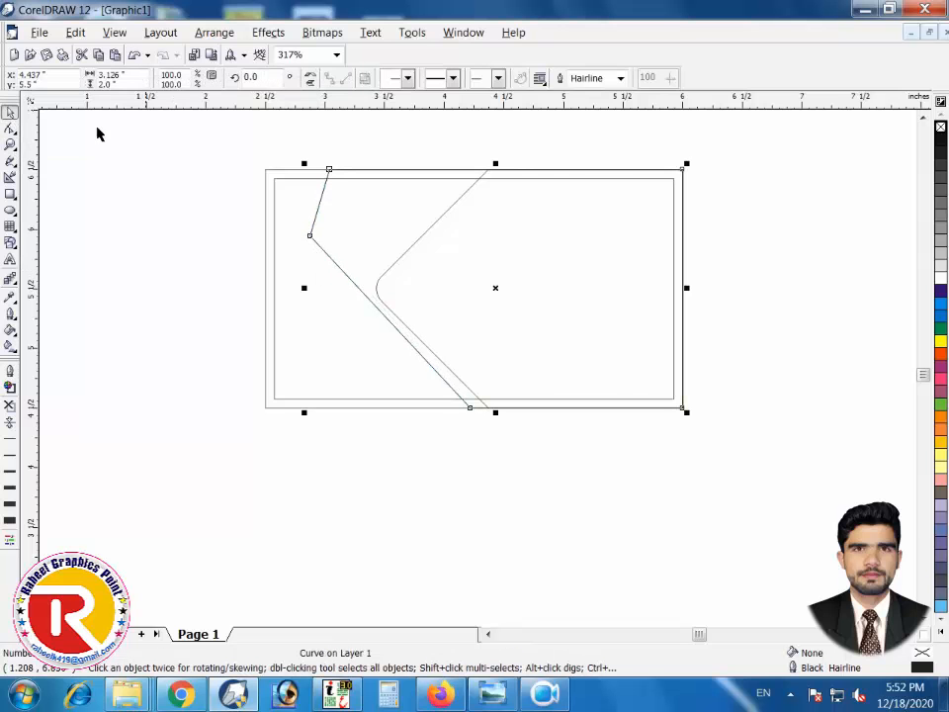
mouse_move(305, 287)
mouse_down()
mouse_move(293, 289)
mouse_move(293, 306)
mouse_up()
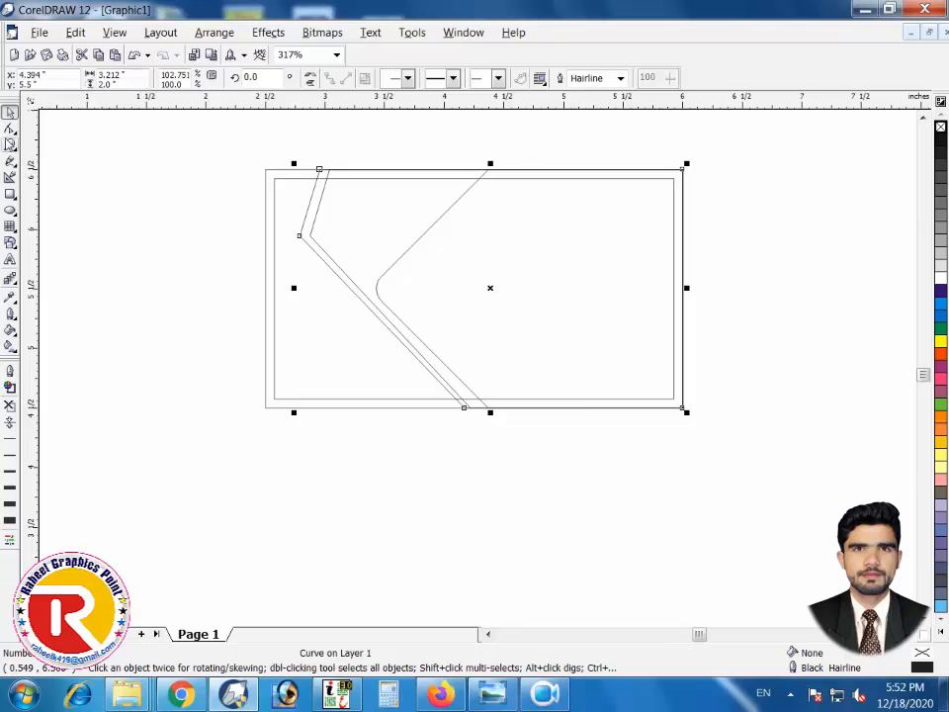
click(10, 127)
drag(490, 401, 491, 398)
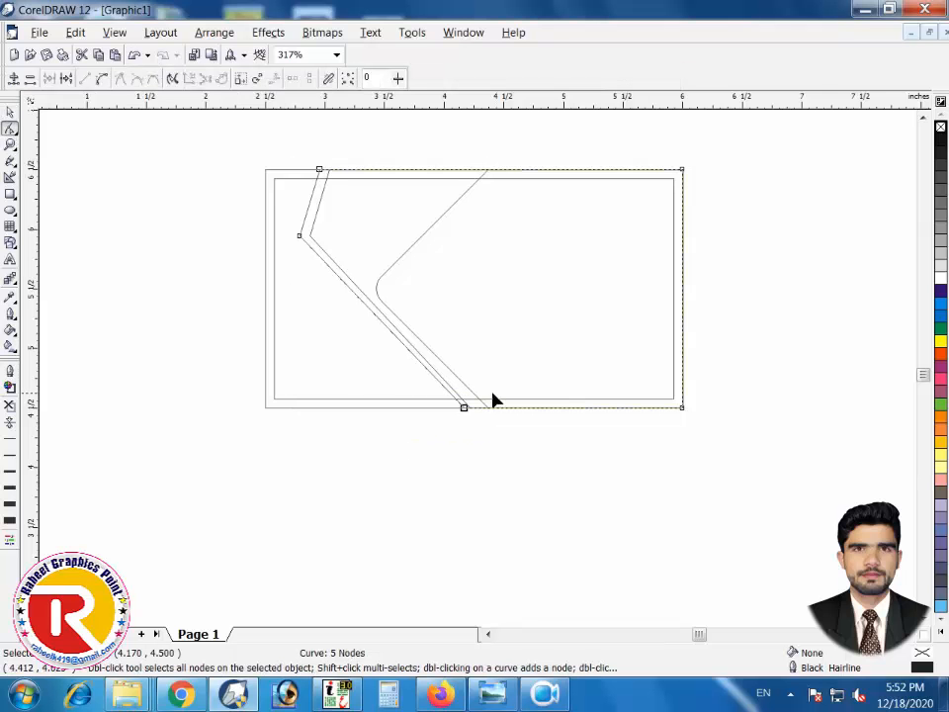
key(Left)
Align the copy's bottom node with the inner border, parallel to the chevron
click(10, 111)
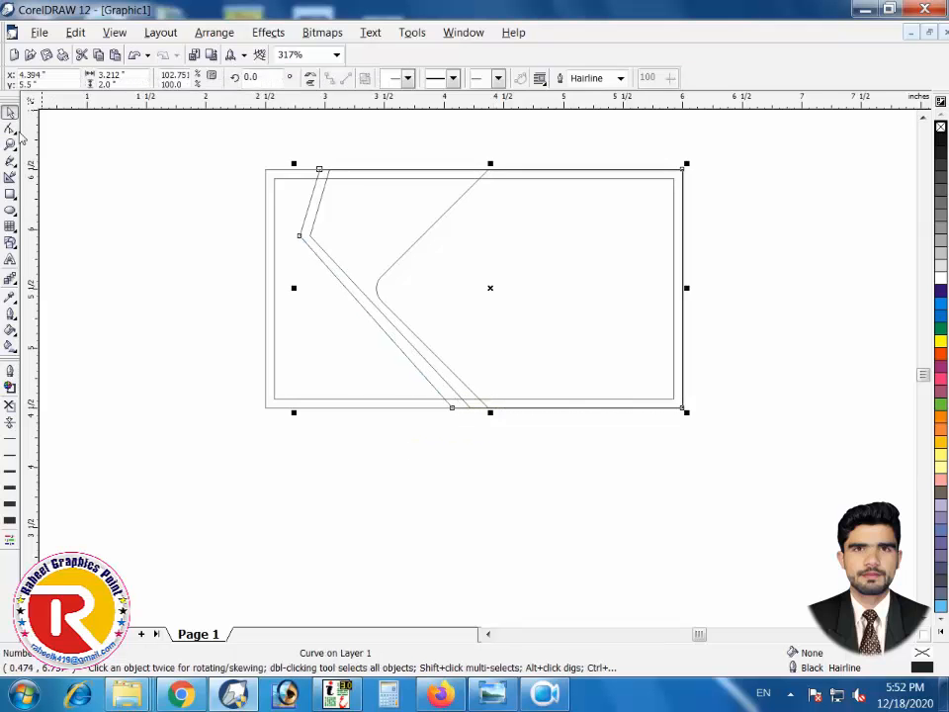
key(F2)
drag(343, 339, 640, 460)
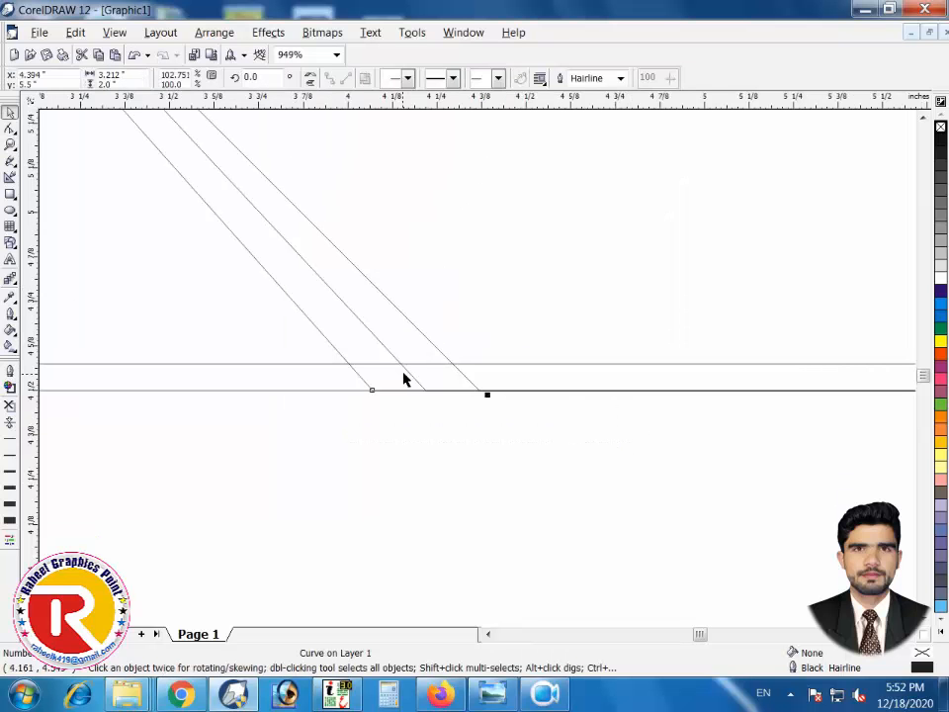
click(10, 129)
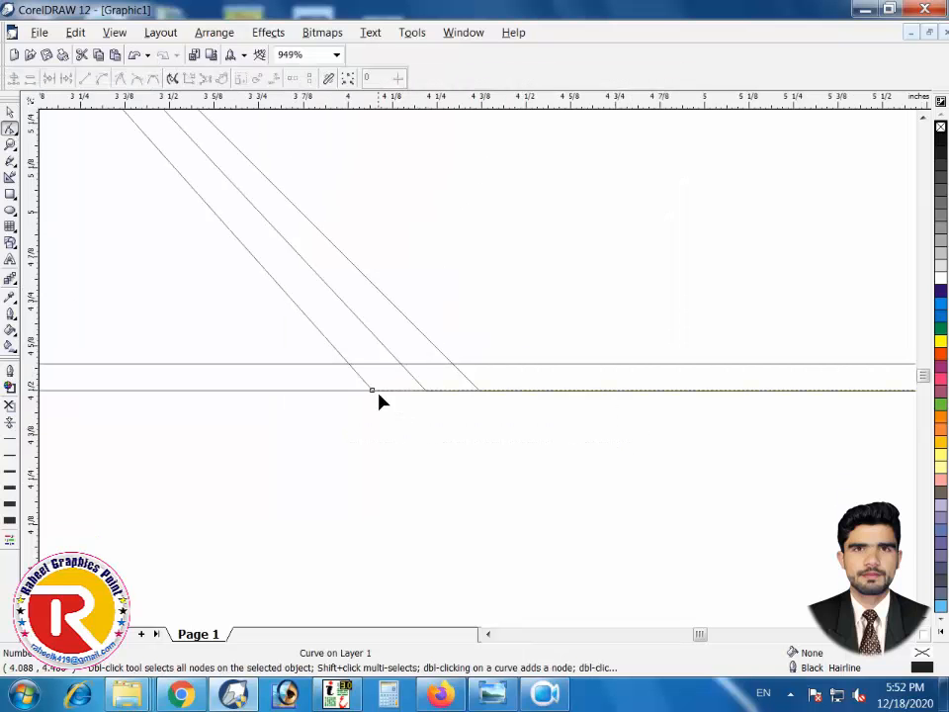
drag(372, 393, 390, 390)
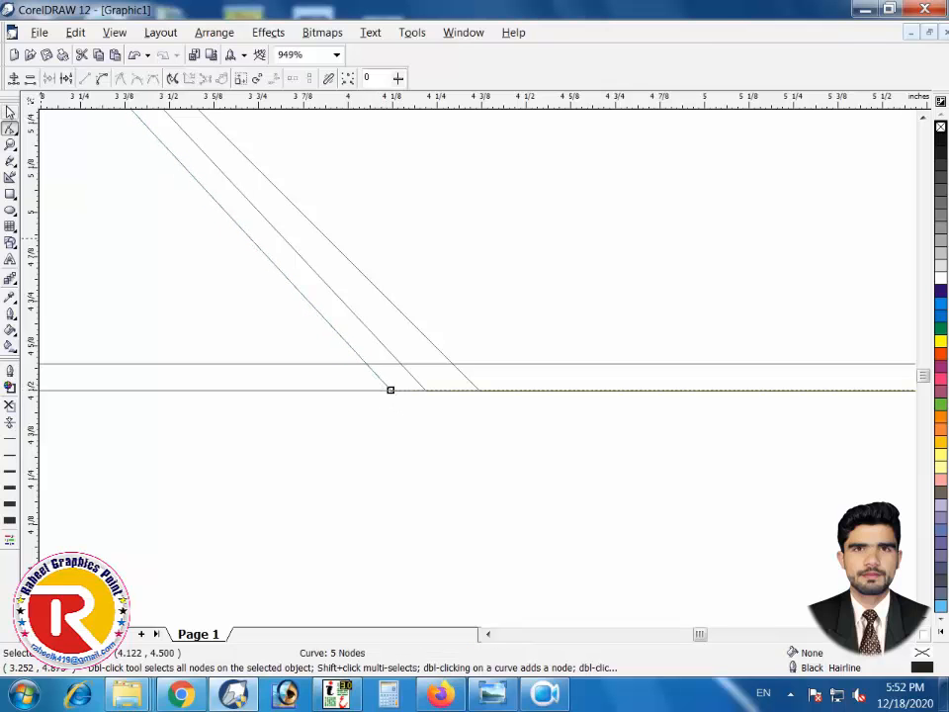
click(10, 112)
click(324, 483)
scroll(324, 482, down, 2)
key(F4)
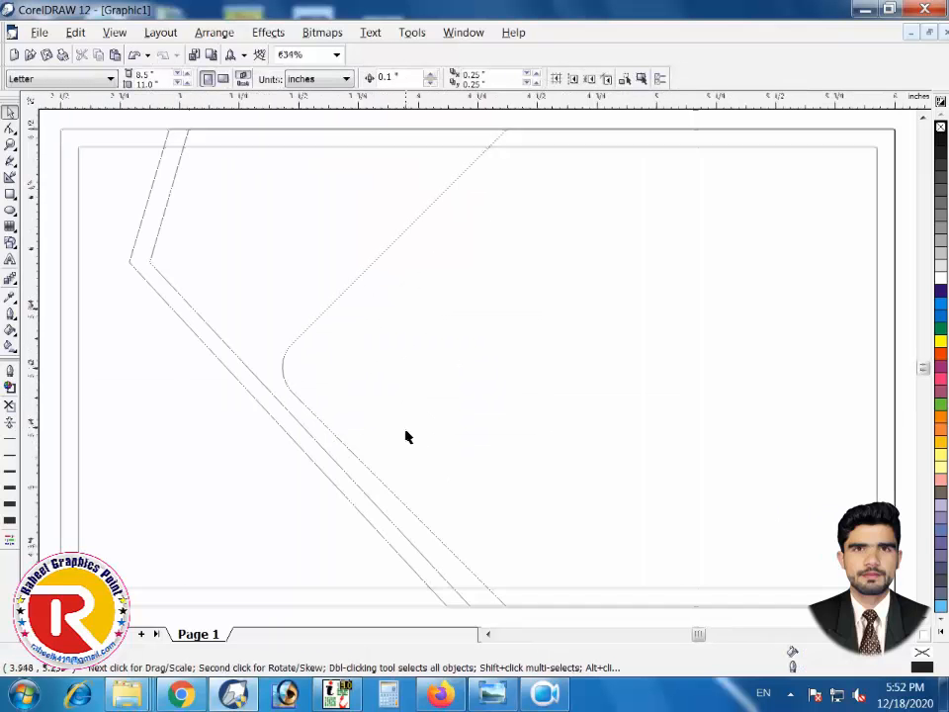
scroll(301, 365, down, 1)
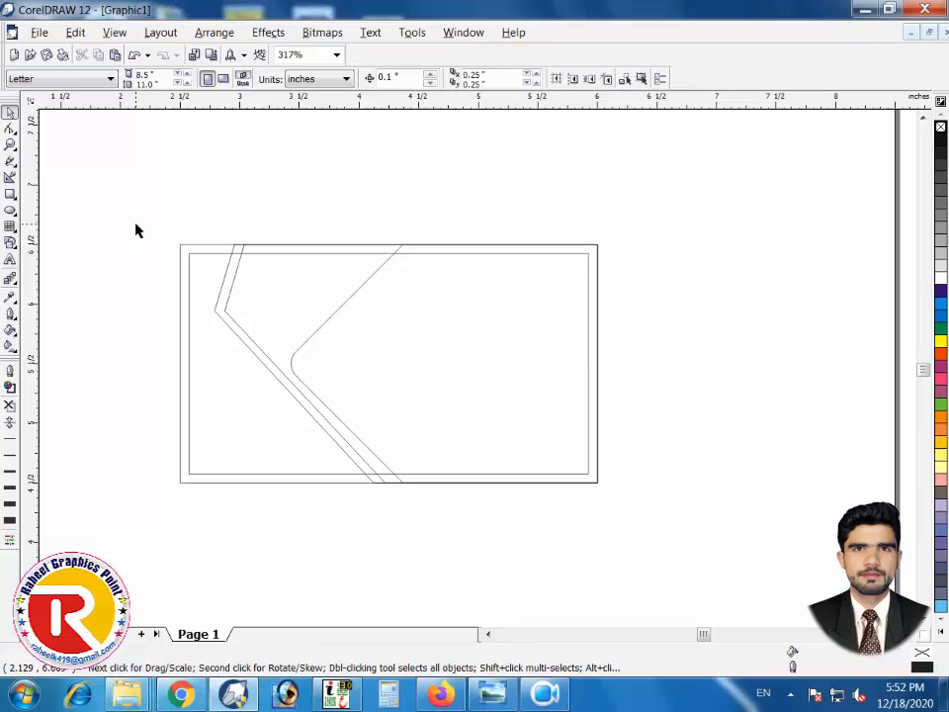
Fill the card rectangle navy blue and the outer angled curve white
click(193, 245)
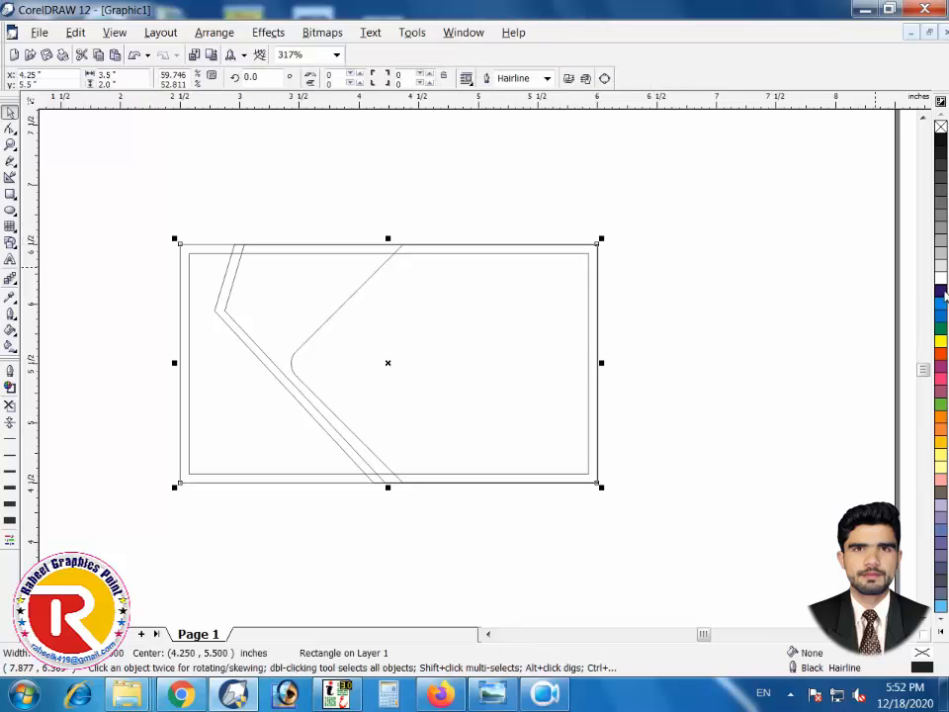
click(941, 291)
click(233, 210)
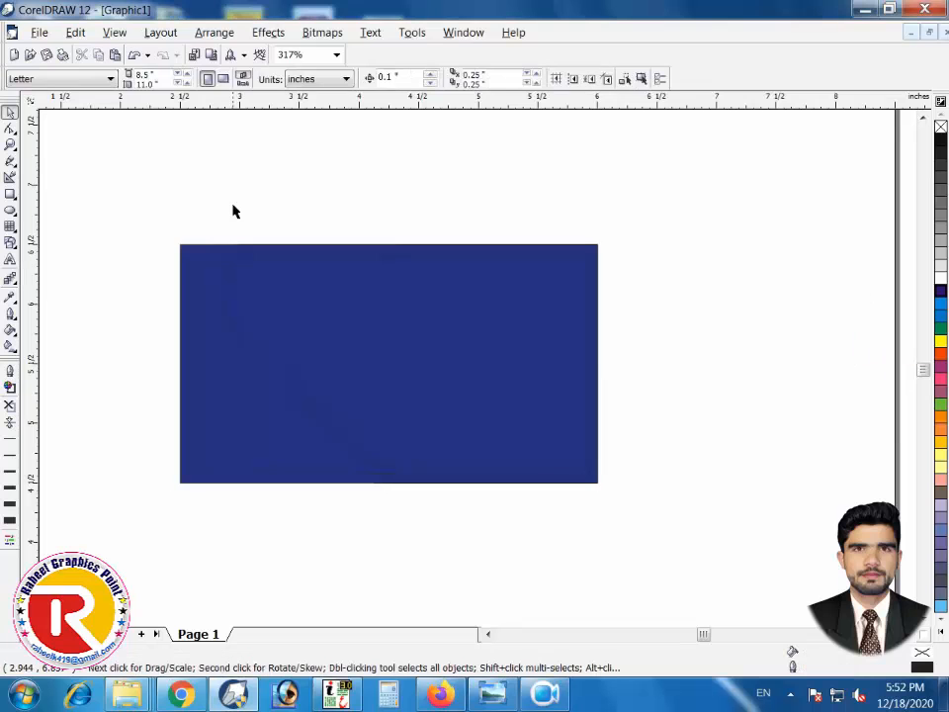
click(229, 262)
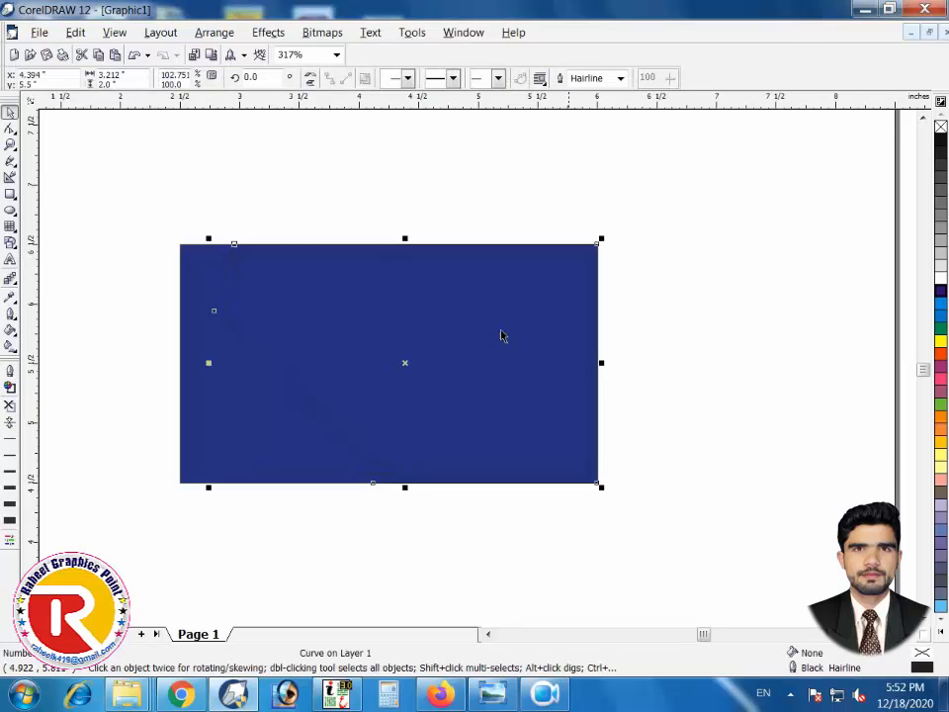
click(941, 277)
click(275, 189)
click(528, 247)
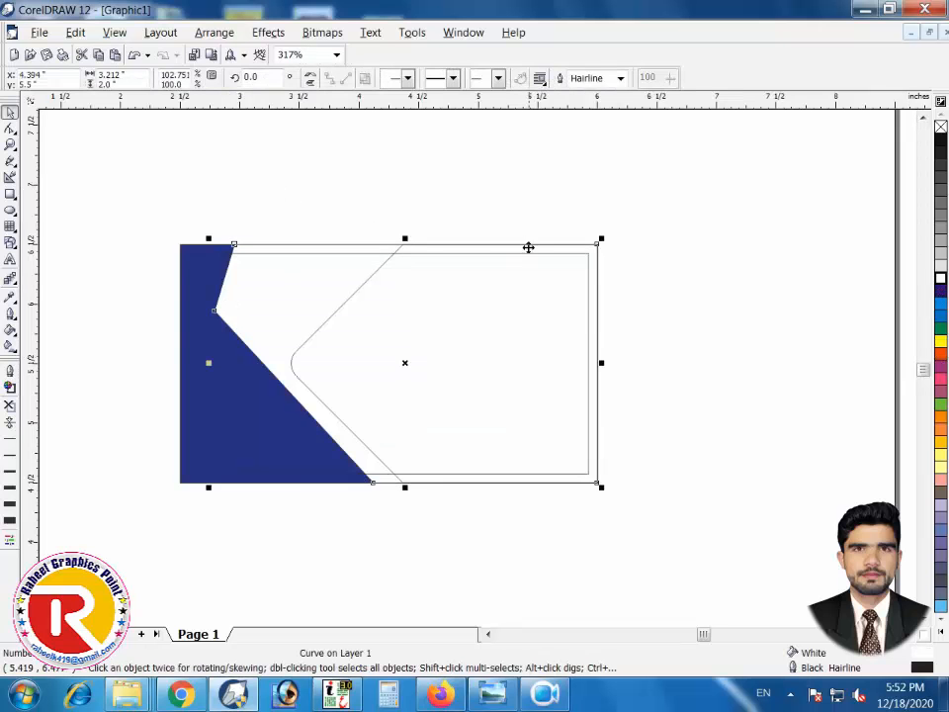
shift+click(198, 281)
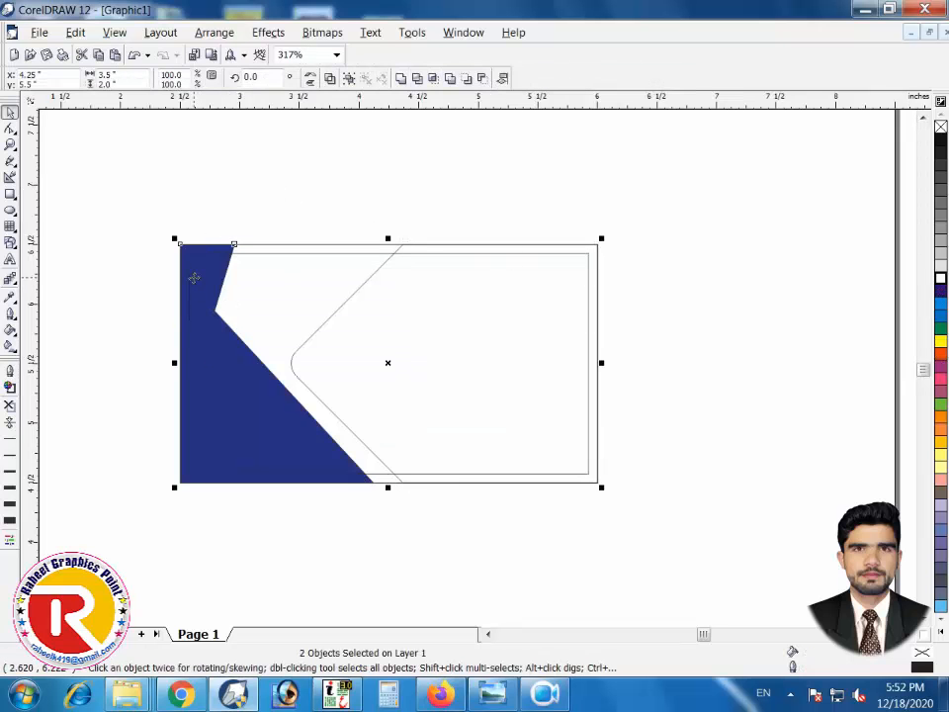
click(222, 241)
Fill the inner angled curve green and the chevron curve white
click(242, 259)
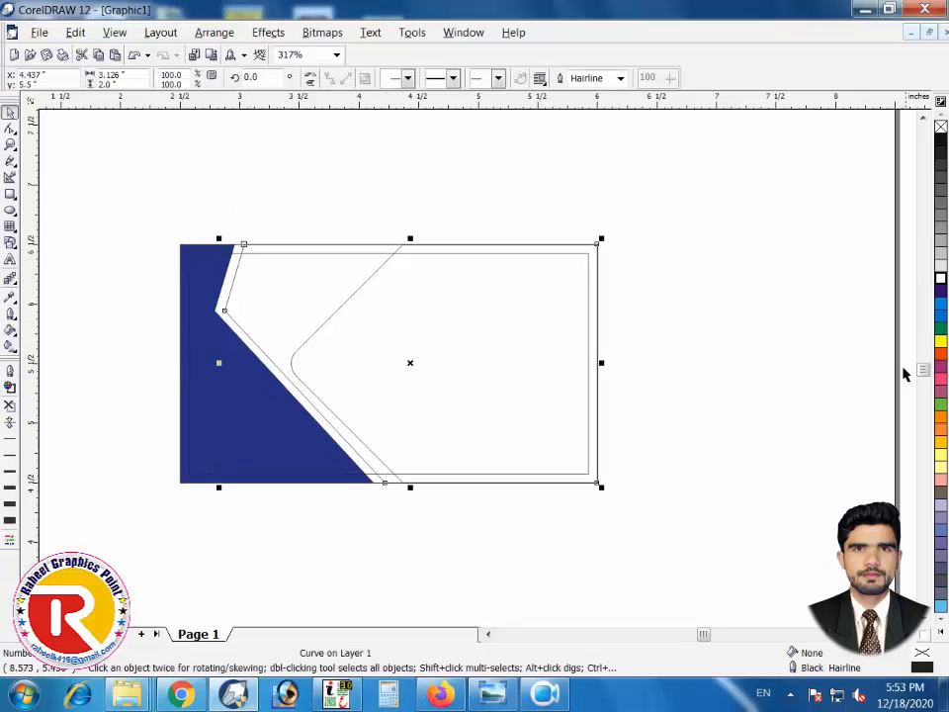
click(939, 327)
click(473, 510)
click(327, 325)
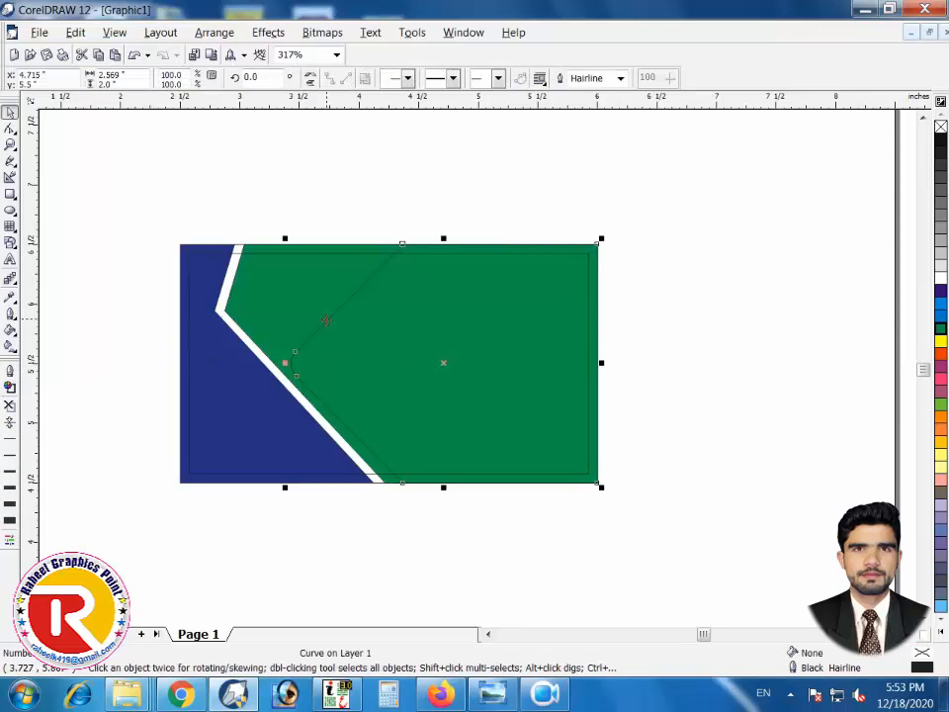
click(939, 277)
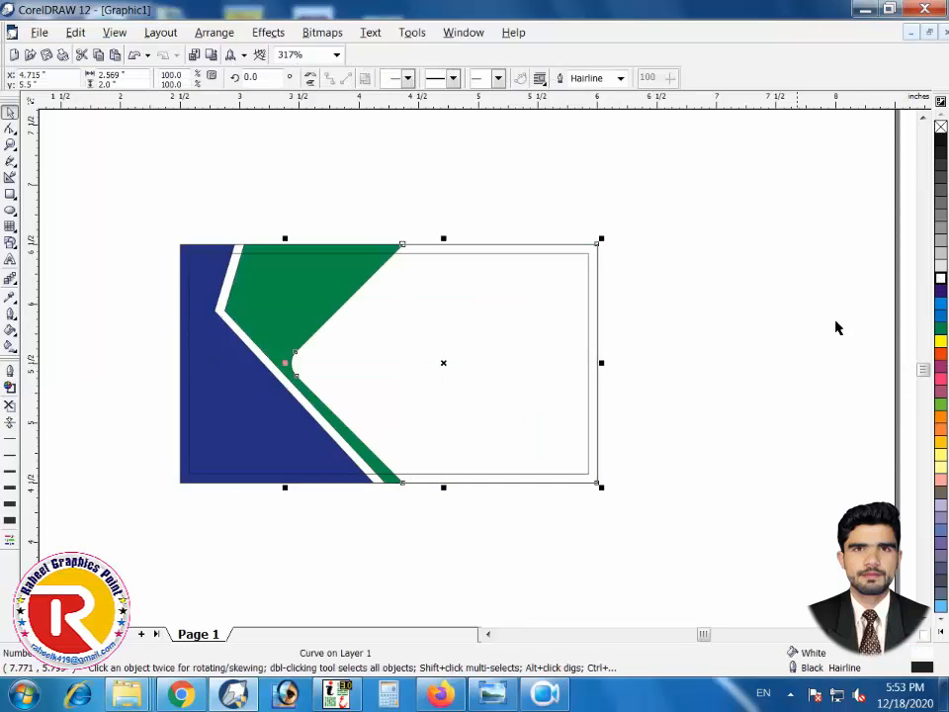
click(722, 322)
key(F4)
Zoom in on the white chevron's rounded corner and place a slightly offset copy
scroll(699, 318, down, 1)
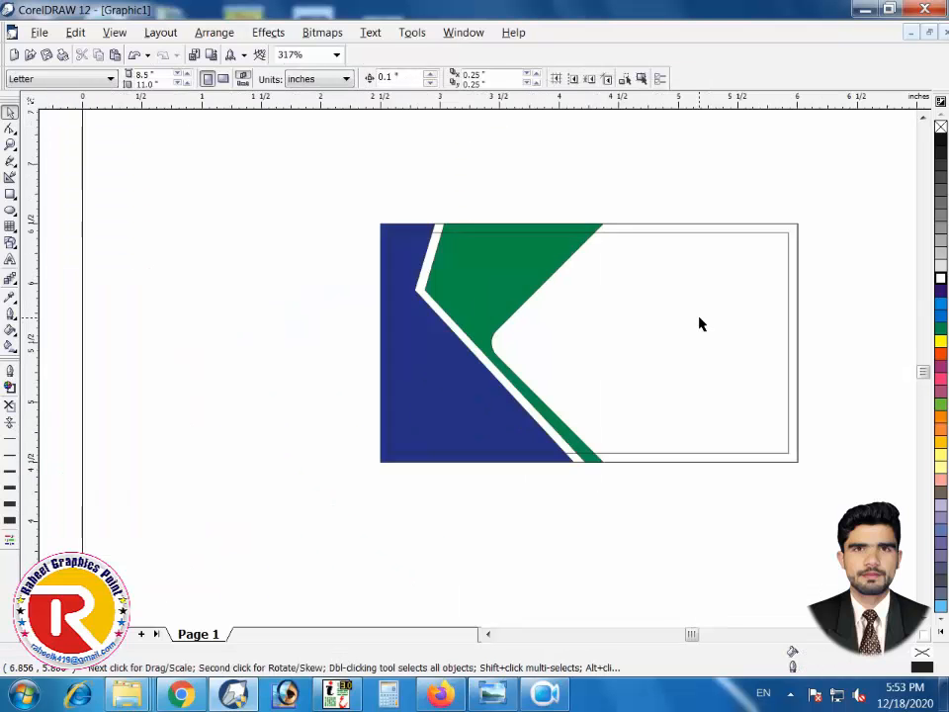
key(F4)
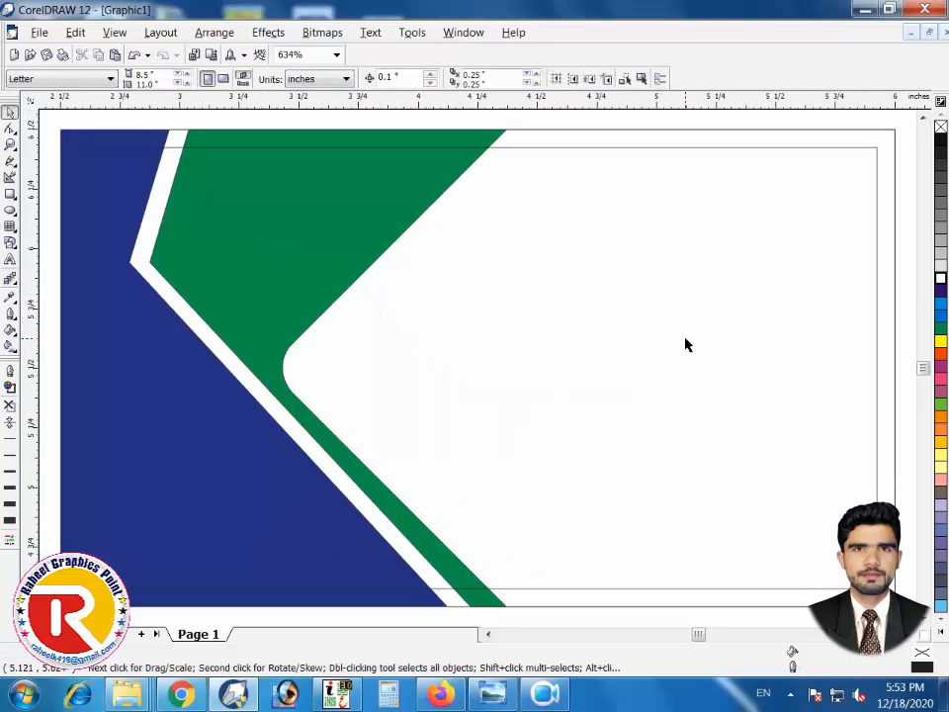
scroll(685, 343, down, 1)
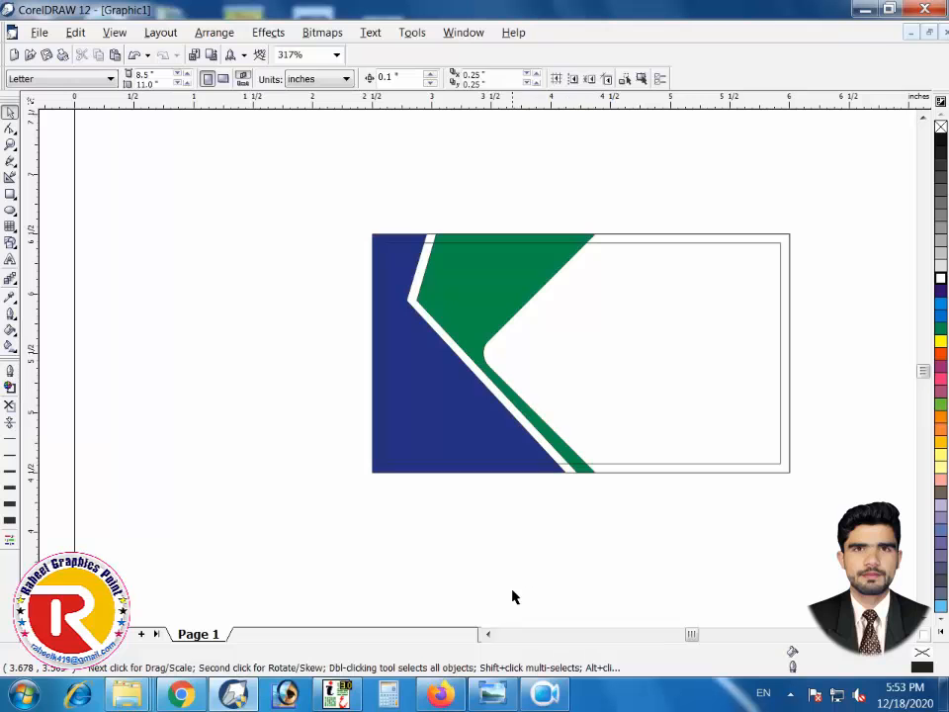
click(543, 385)
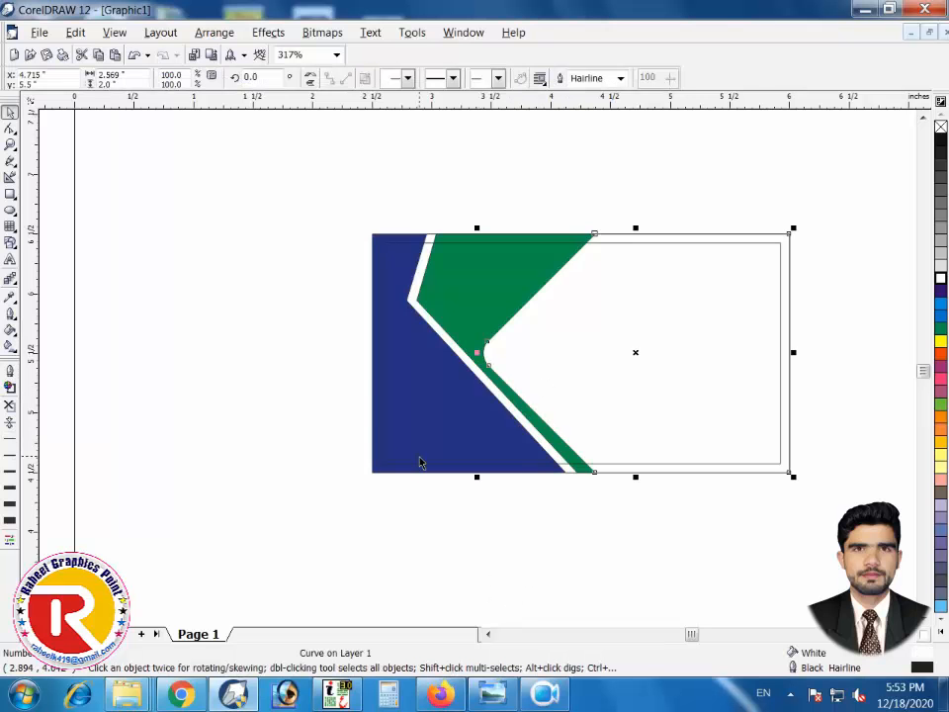
key(F2)
drag(438, 289, 562, 375)
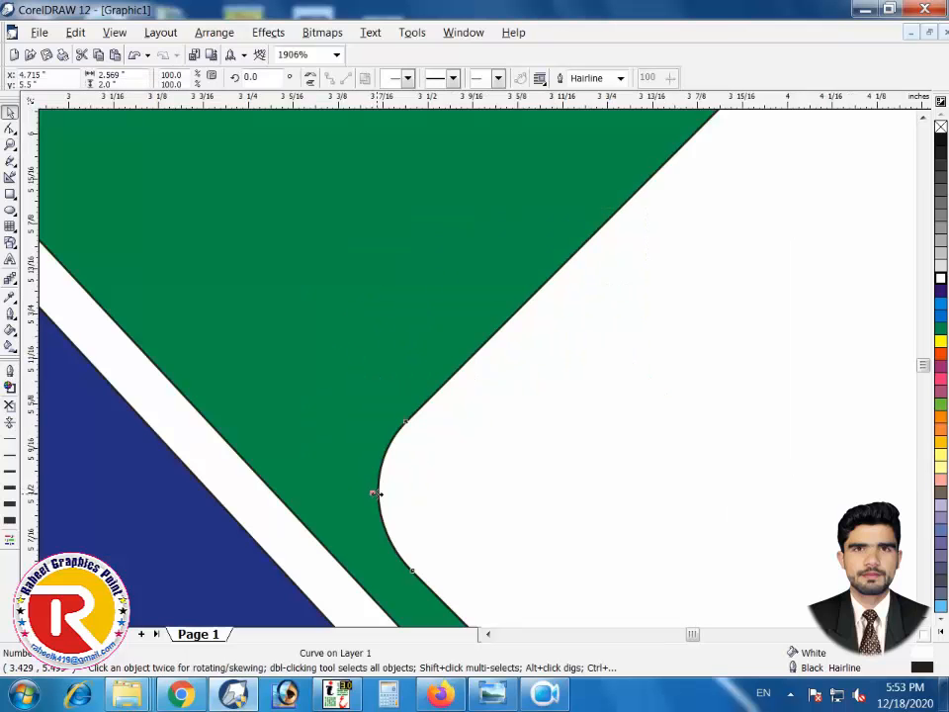
drag(375, 492, 389, 494)
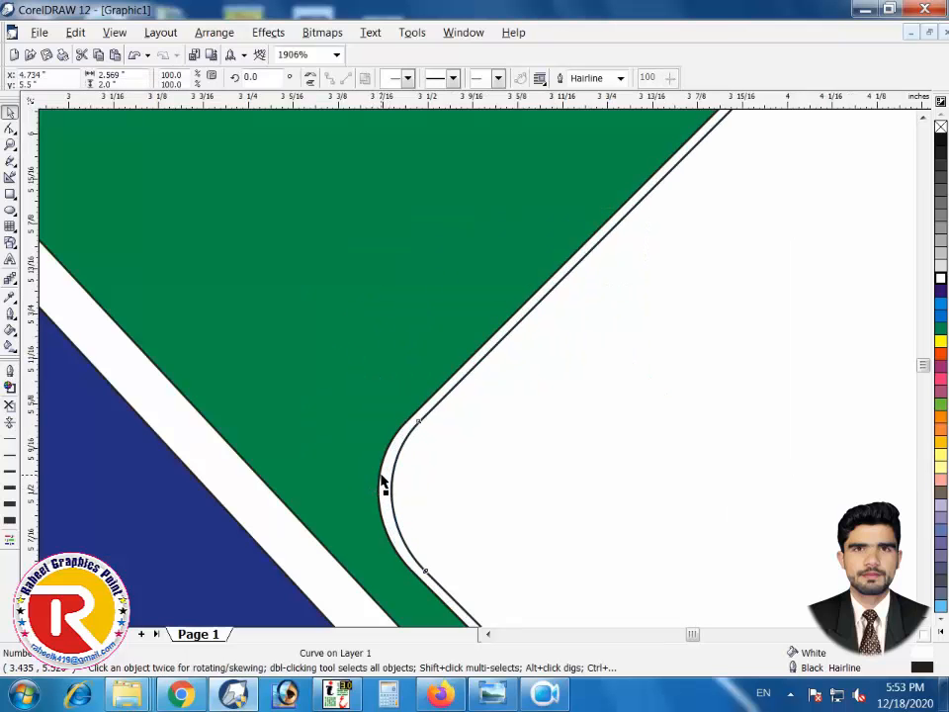
click(382, 476)
Keep the thin curve filled white and remove its black outline
click(942, 265)
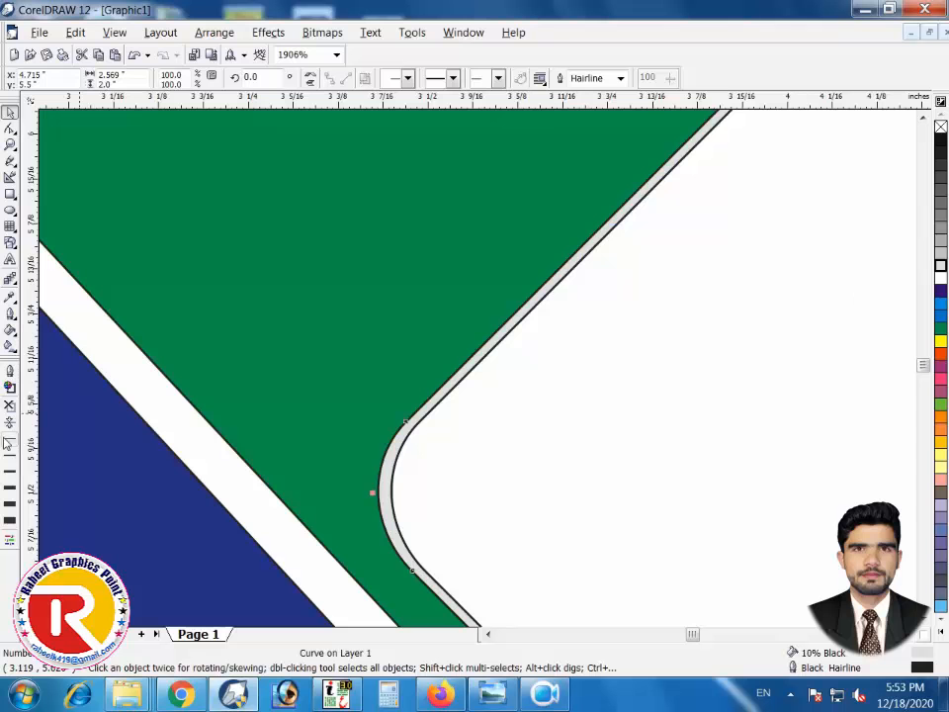
click(10, 405)
click(580, 487)
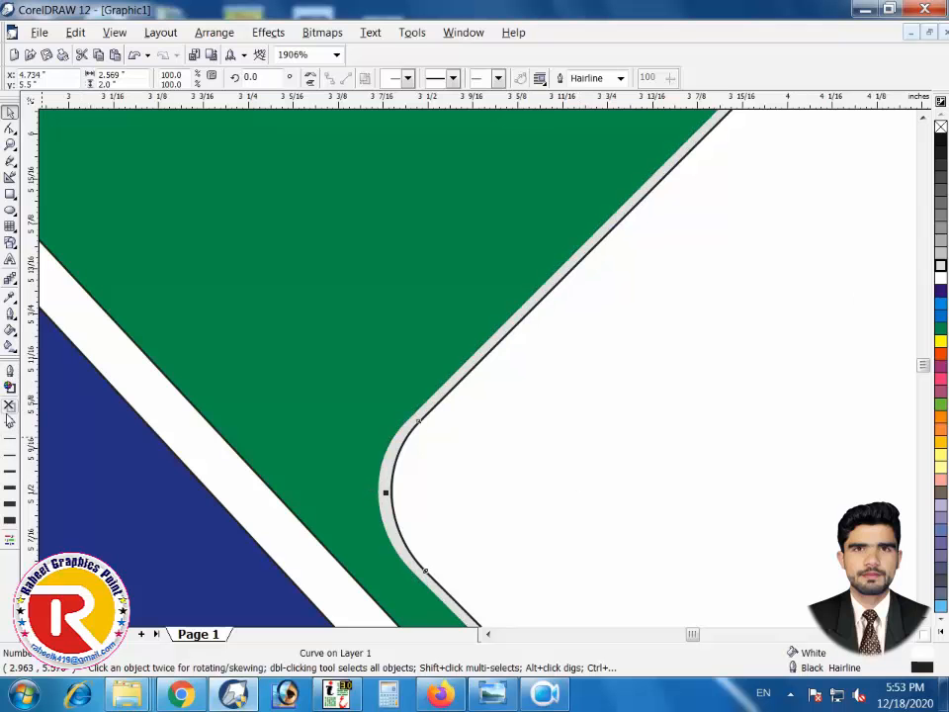
click(10, 405)
key(F3)
click(625, 545)
key(F2)
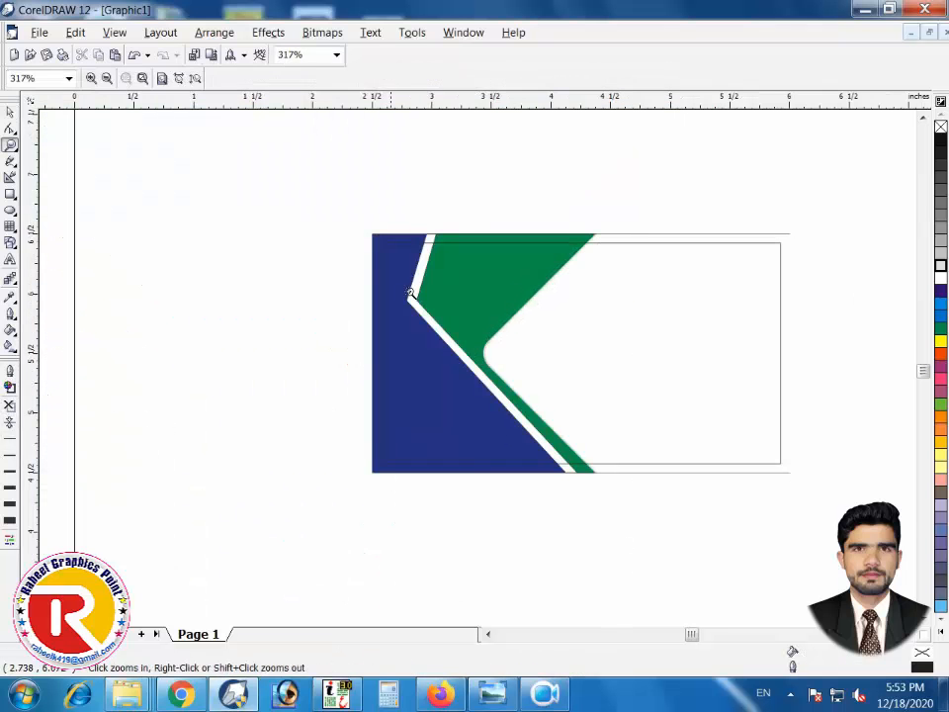
drag(399, 259, 590, 379)
Narrow the white curve slightly from its left side
click(579, 458)
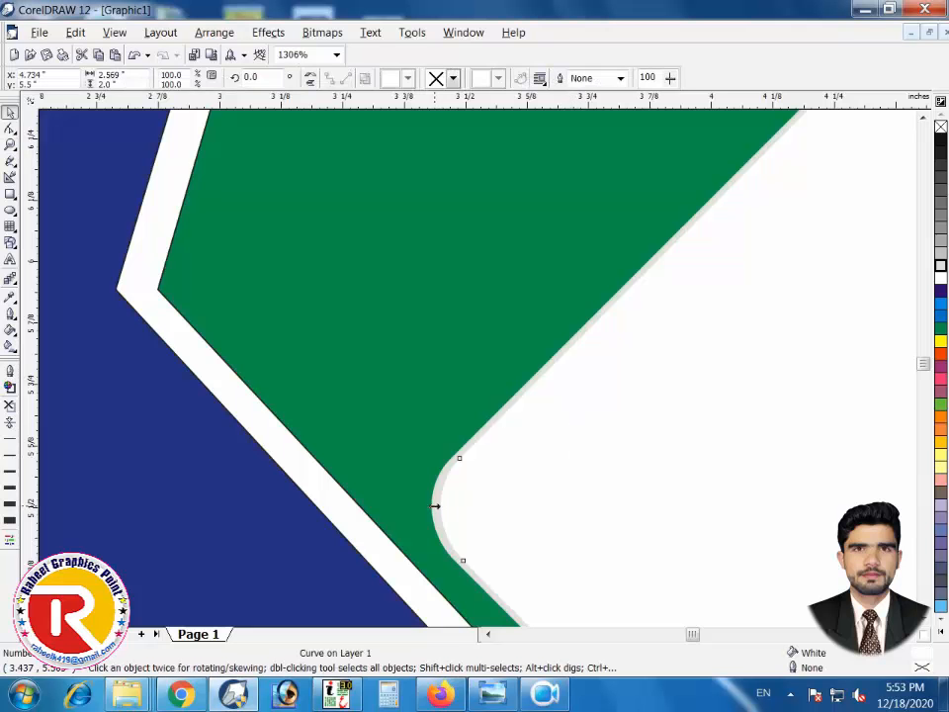
drag(443, 508, 437, 504)
key(F3)
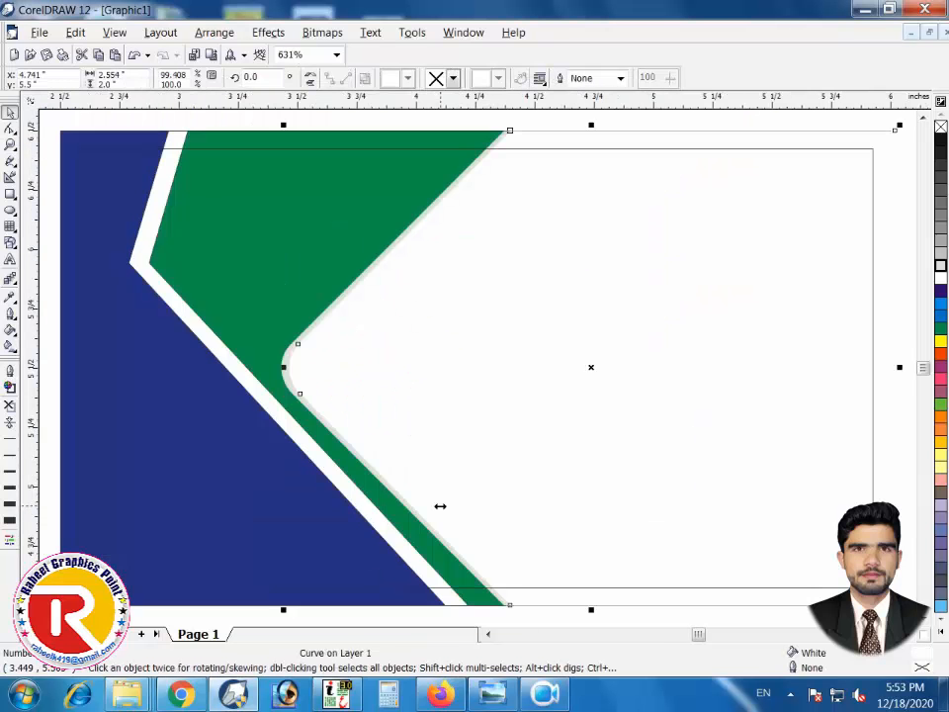
scroll(440, 506, down, 1)
click(148, 309)
Check the green shape and navy background rectangle by selecting each in turn
scroll(202, 257, up, 1)
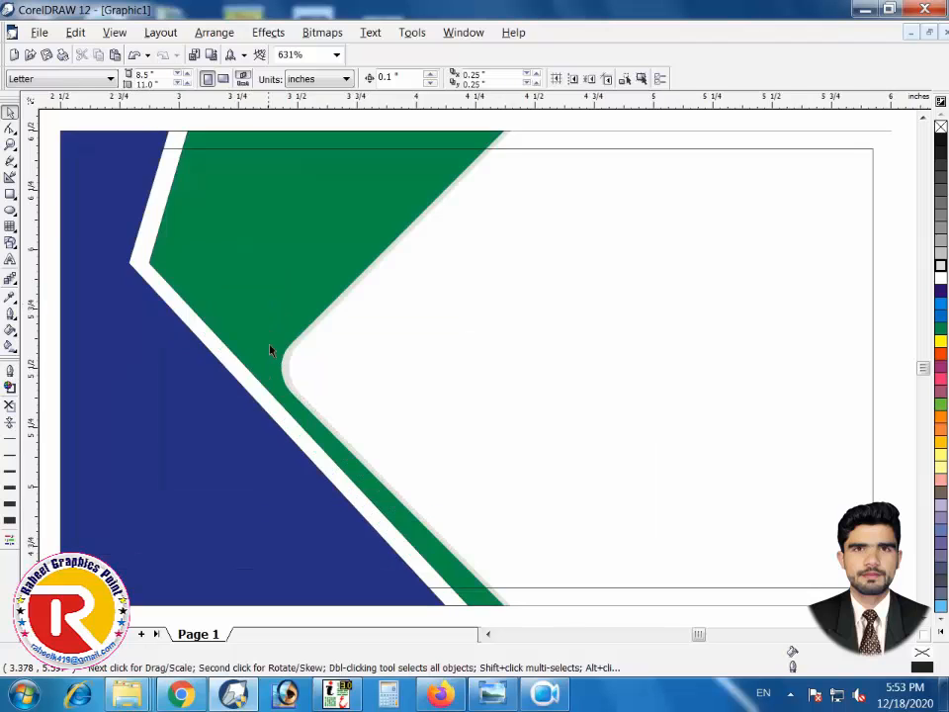
click(202, 257)
scroll(64, 388, down, 1)
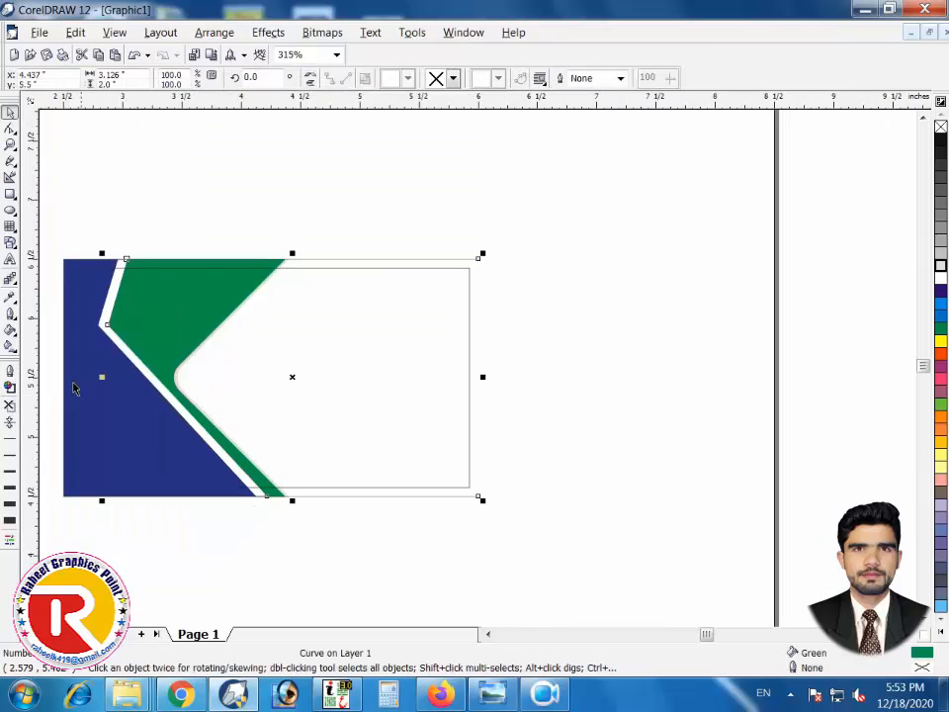
click(95, 216)
click(85, 297)
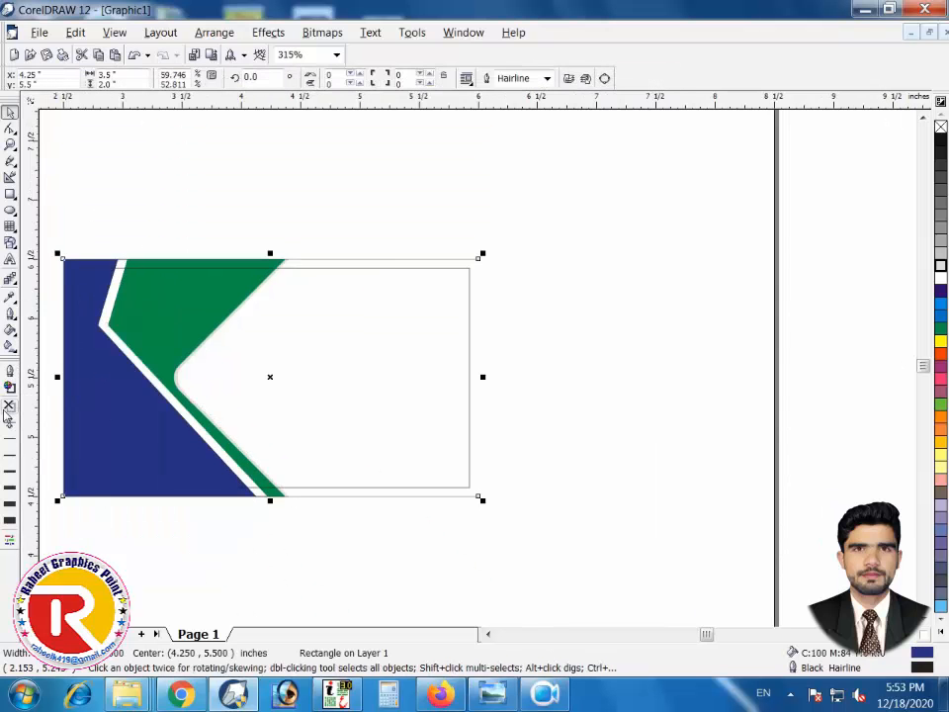
click(226, 195)
scroll(226, 194, up, 1)
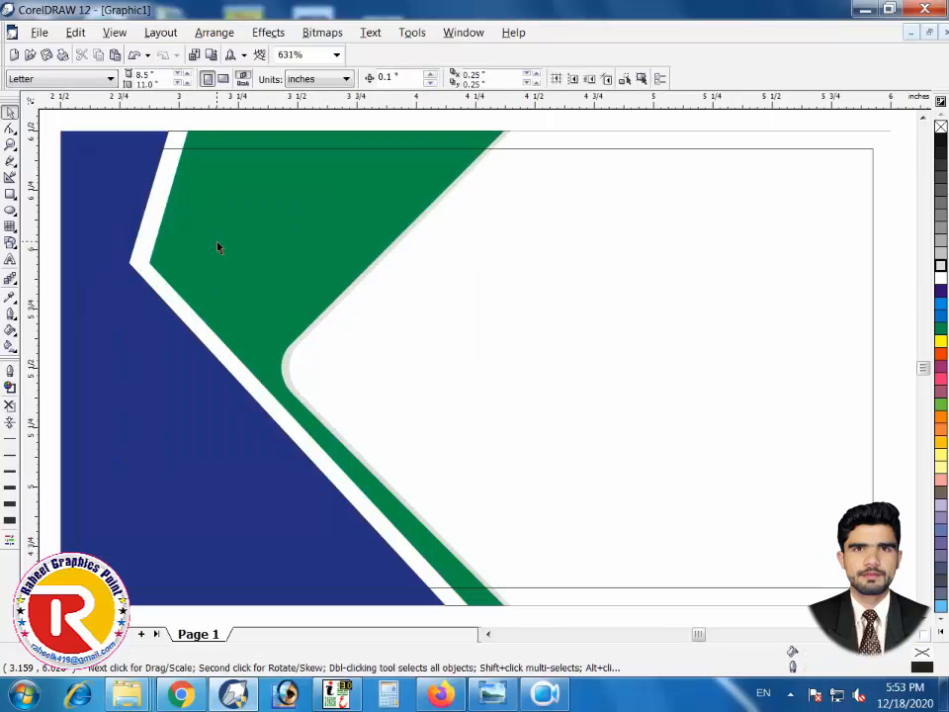
click(526, 211)
scroll(508, 227, down, 1)
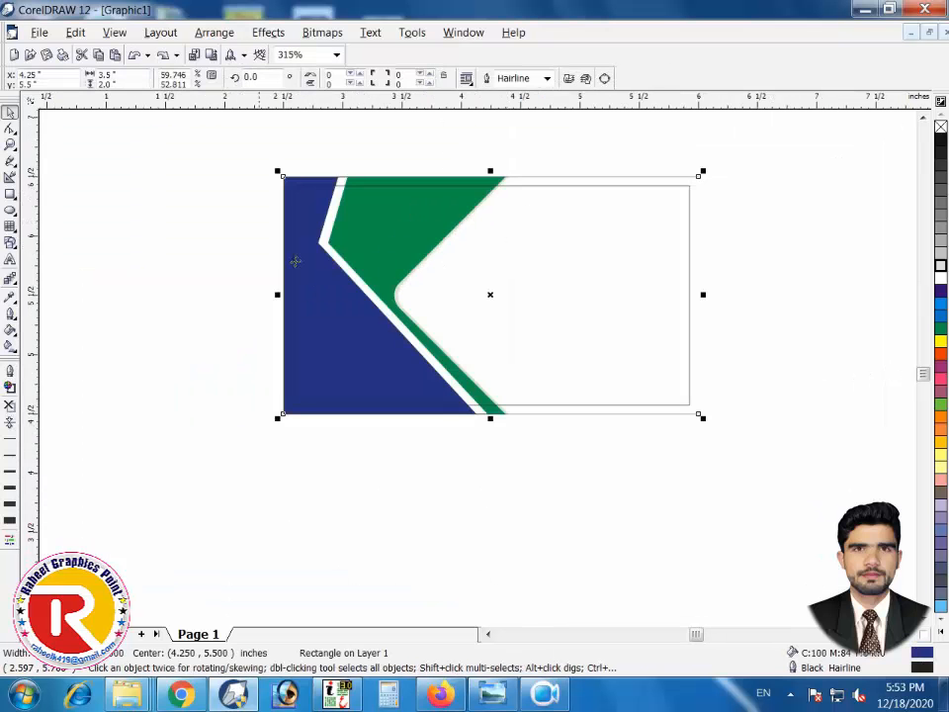
click(212, 282)
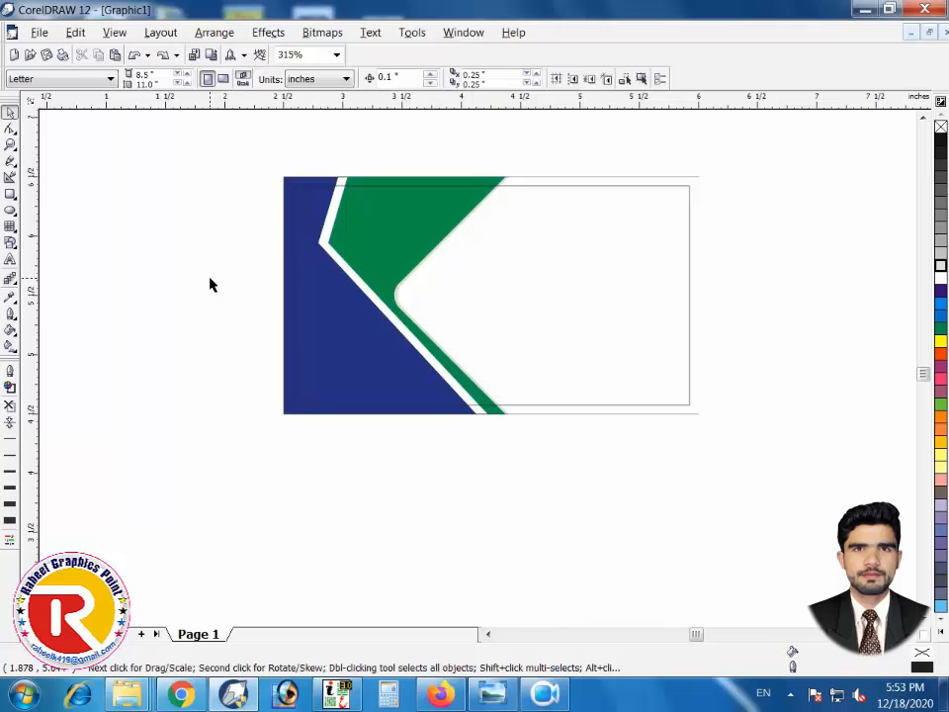
Type the person's name as a text object and set it in Times New Roman Bold
click(10, 258)
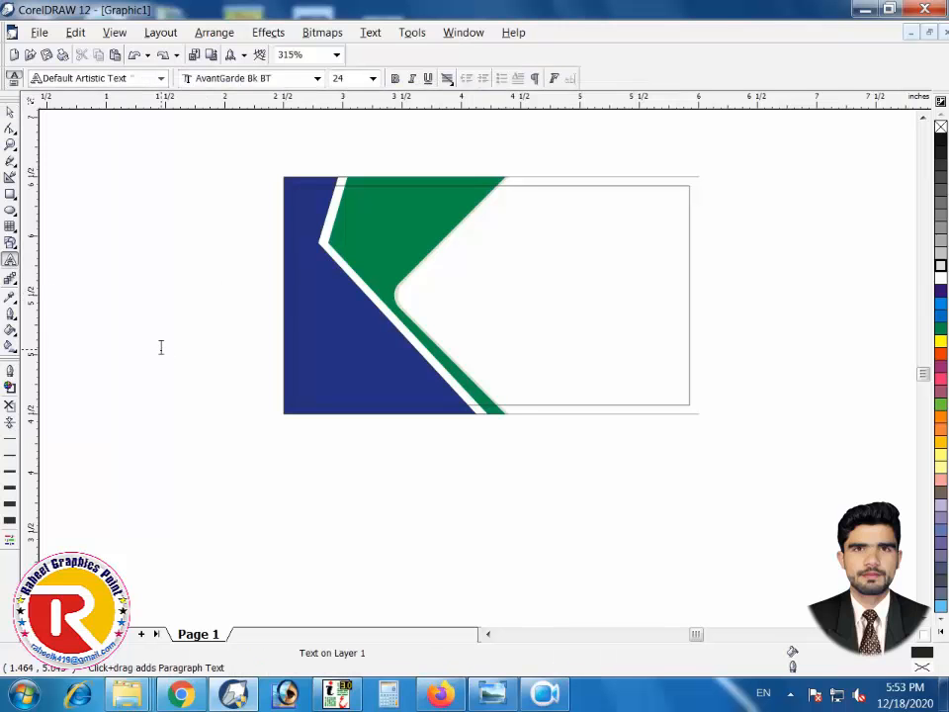
click(161, 341)
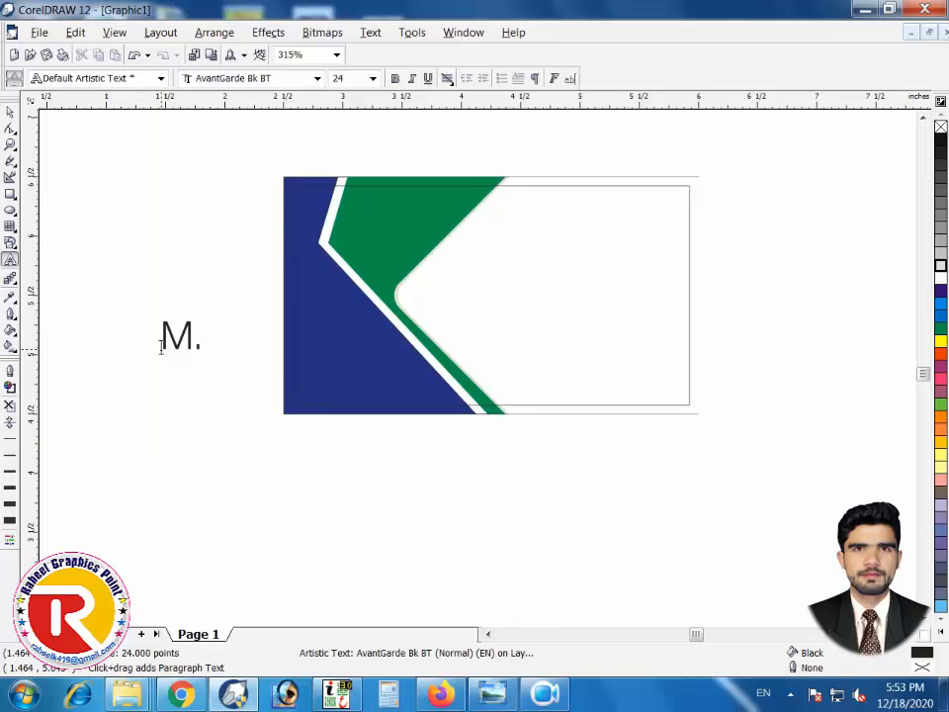
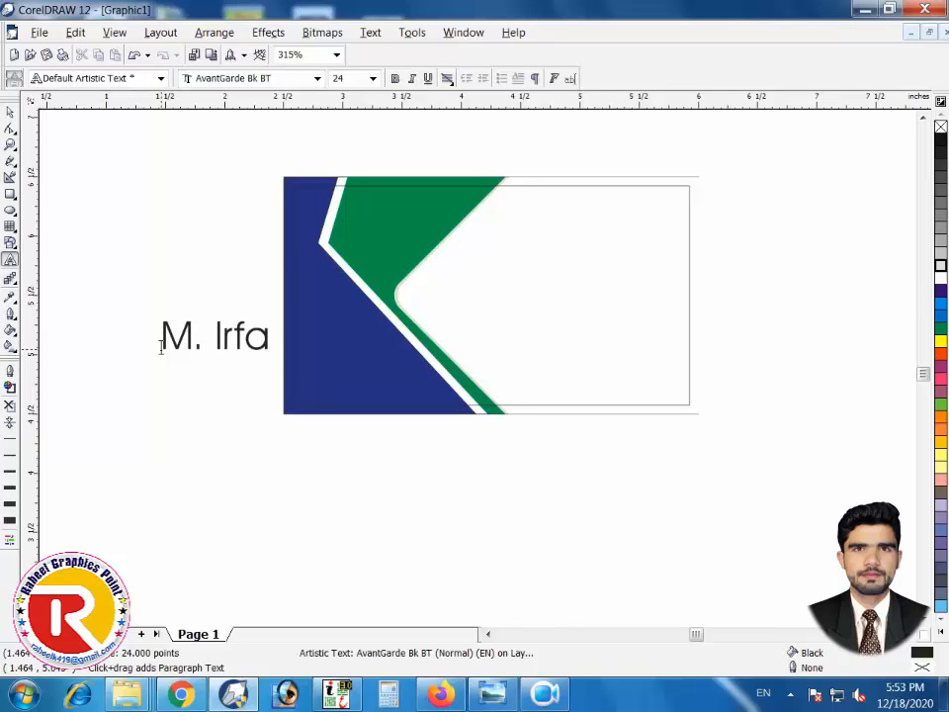
click(10, 111)
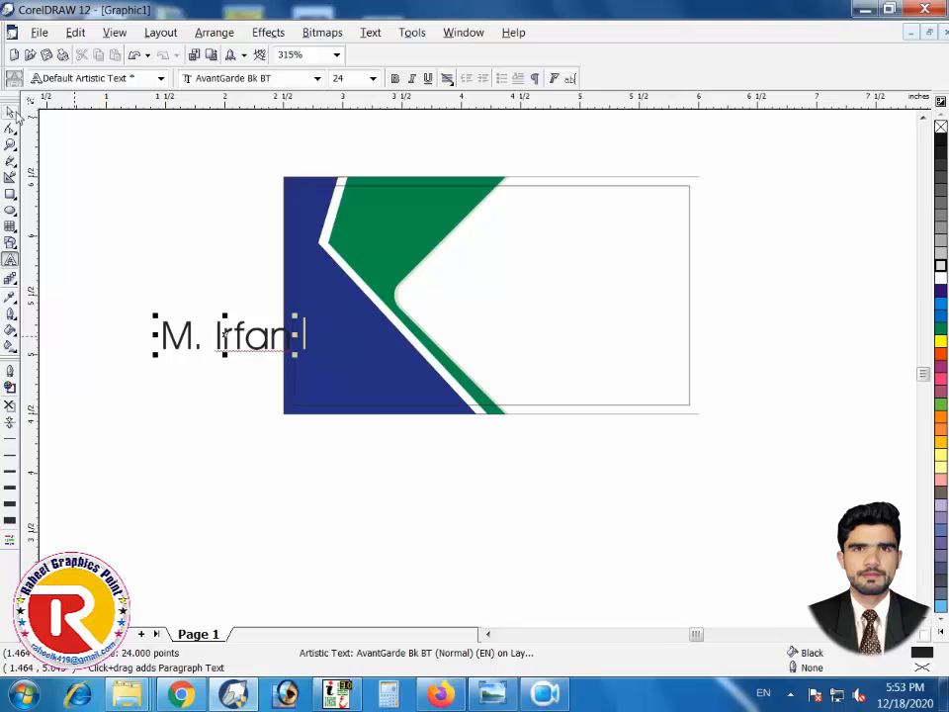
click(246, 81)
text(Times New Roman)
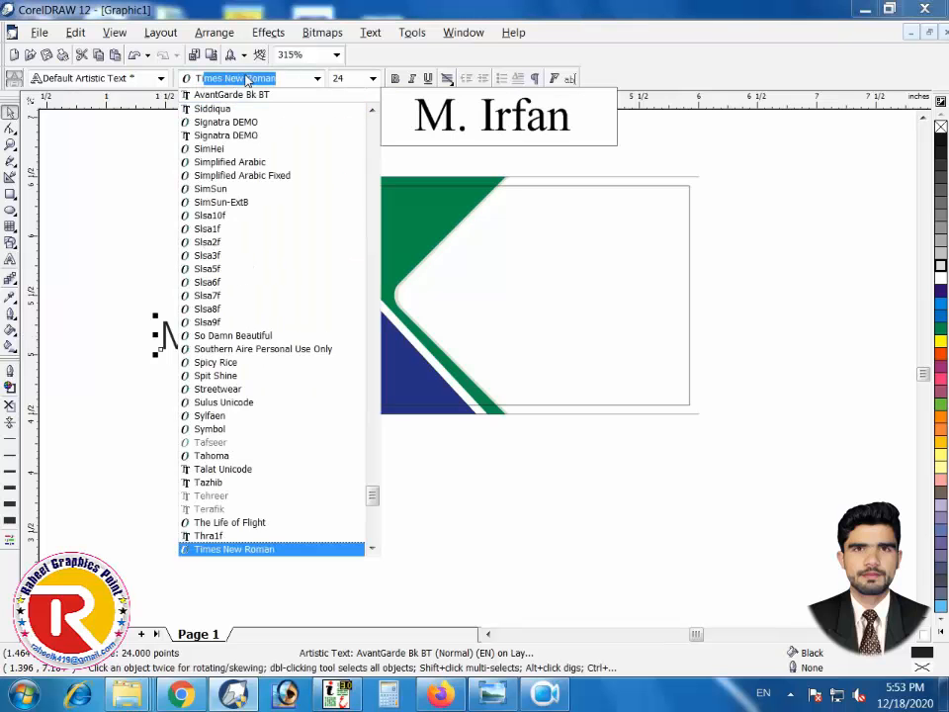
key(Return)
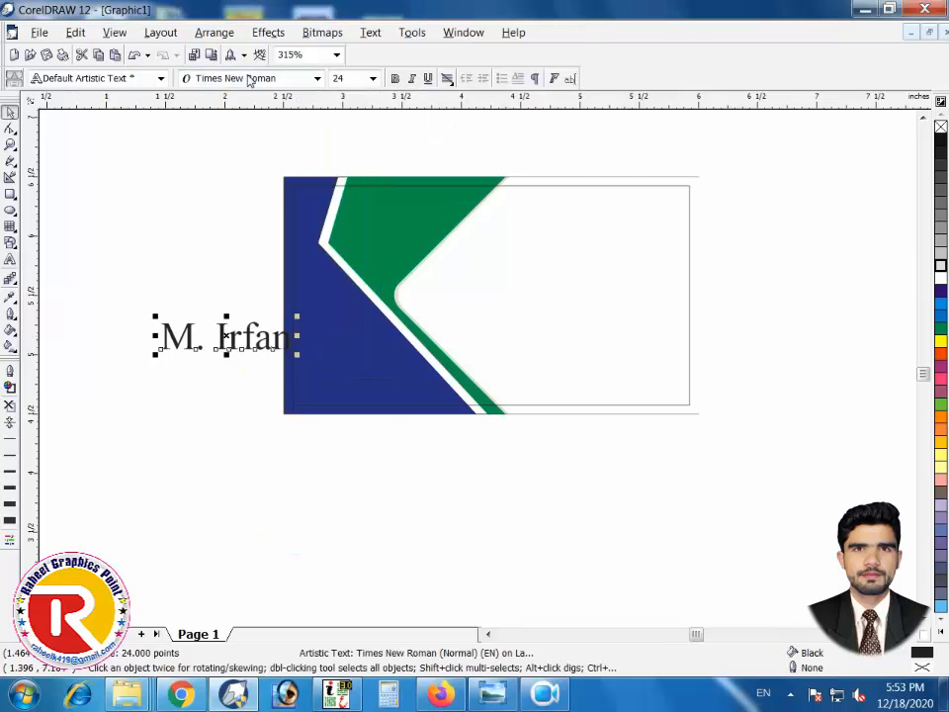
click(394, 78)
Scale the name down, place it at the card's top-right, and drag a copy to the middle
drag(156, 353, 181, 348)
drag(267, 340, 637, 216)
drag(545, 219, 570, 217)
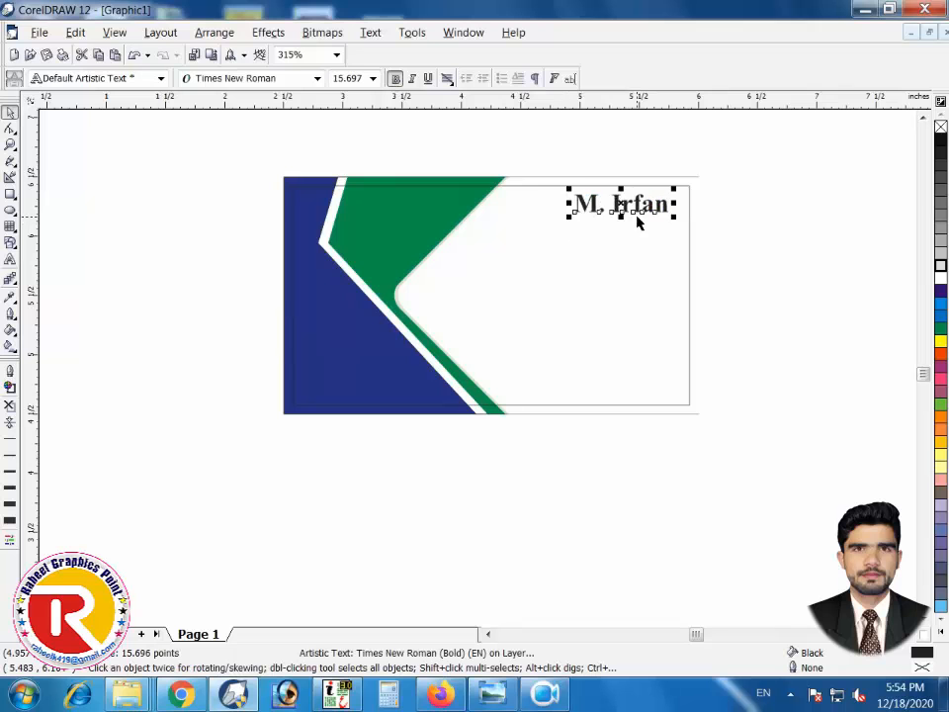
drag(638, 204, 642, 206)
click(780, 222)
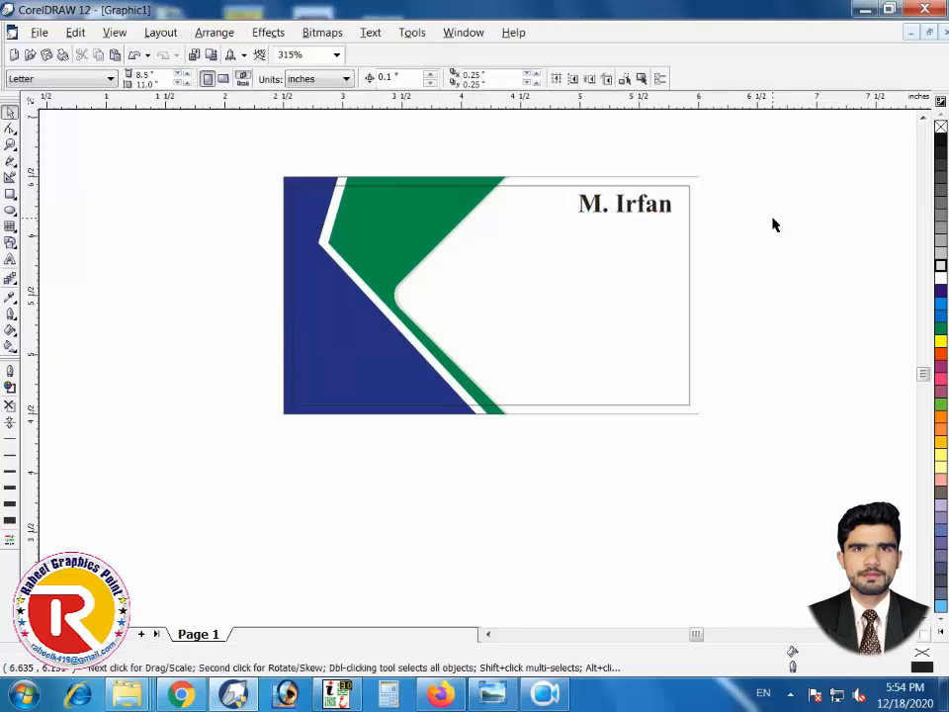
scroll(761, 234, down, 1)
scroll(743, 241, up, 2)
scroll(724, 252, down, 1)
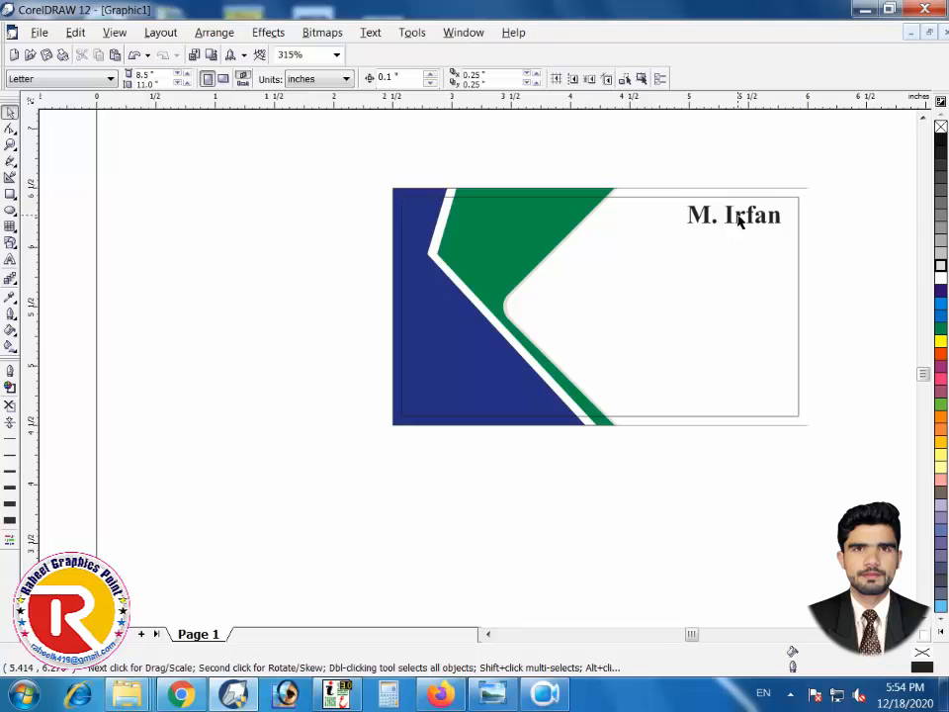
drag(737, 214, 613, 303)
Retype the copied text as 'SHEESHE KA GHAR'
double_click(612, 306)
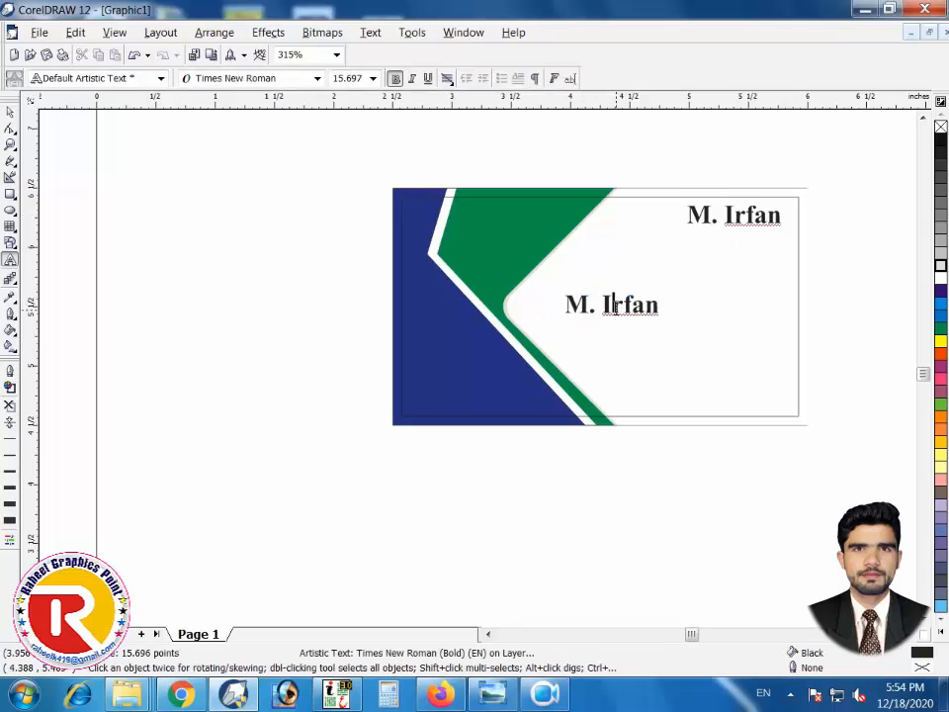
key(ctrl+a)
text(SHEHH)
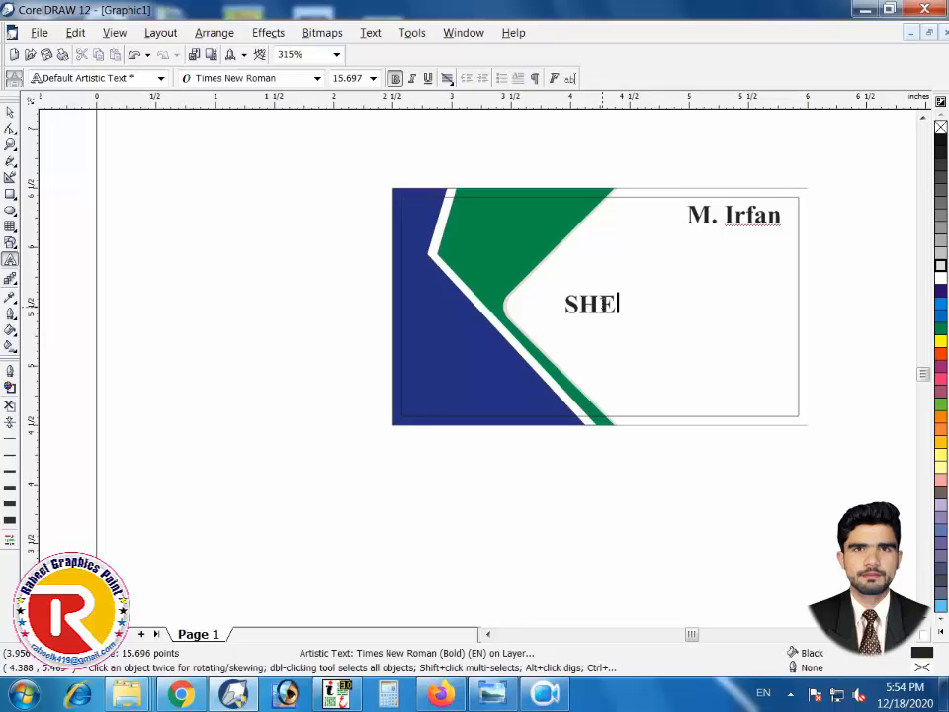
key(BackSpace)
key(BackSpace)
text(EH)
key(BackSpace)
text(SH)
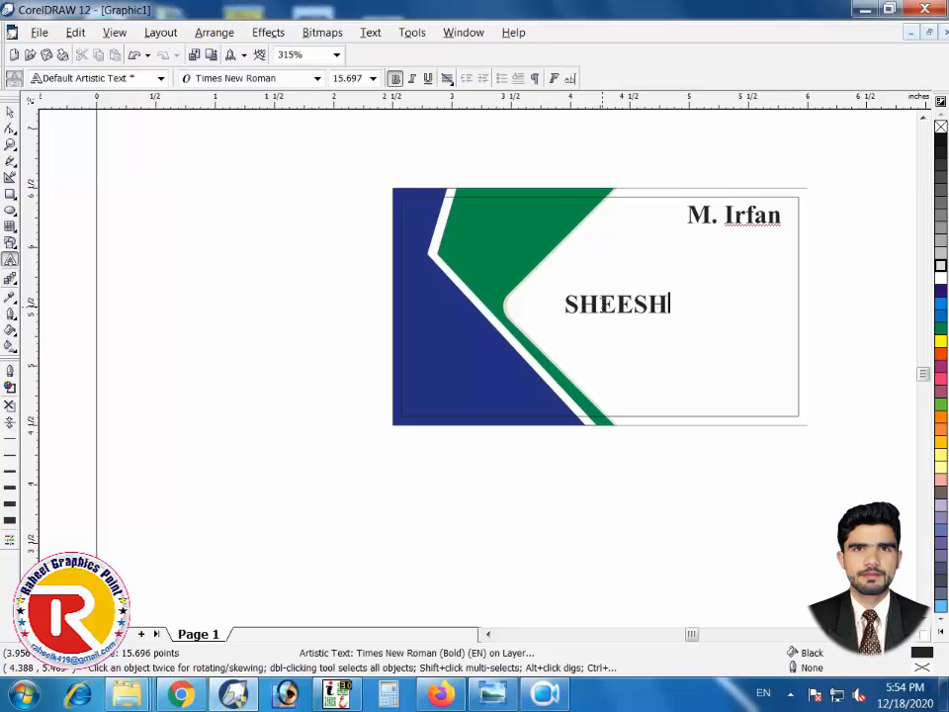
text(E KA GHA)
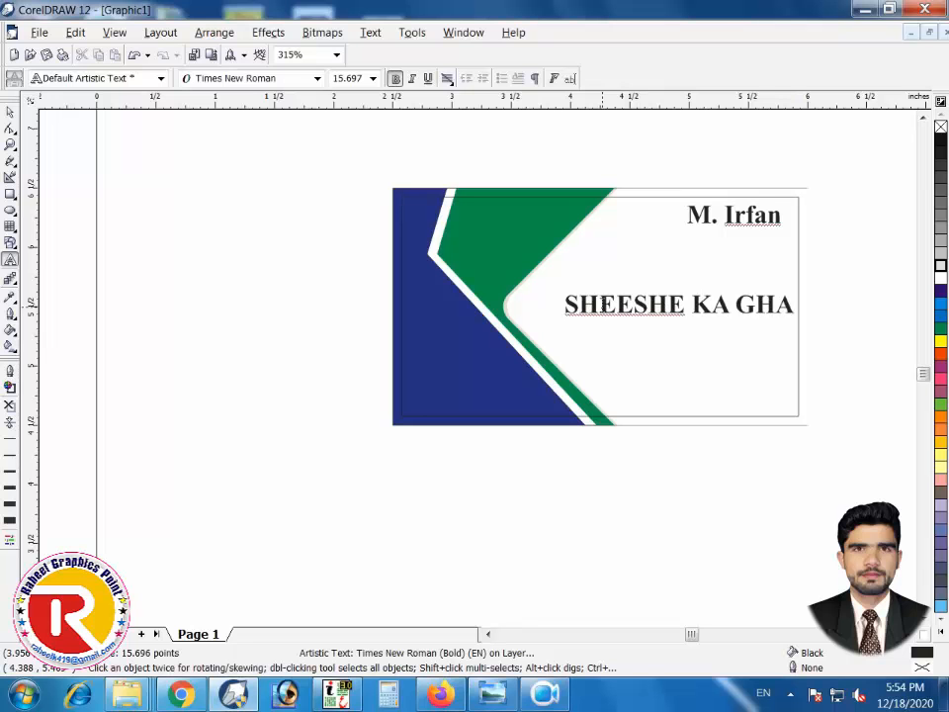
text(R)
click(10, 112)
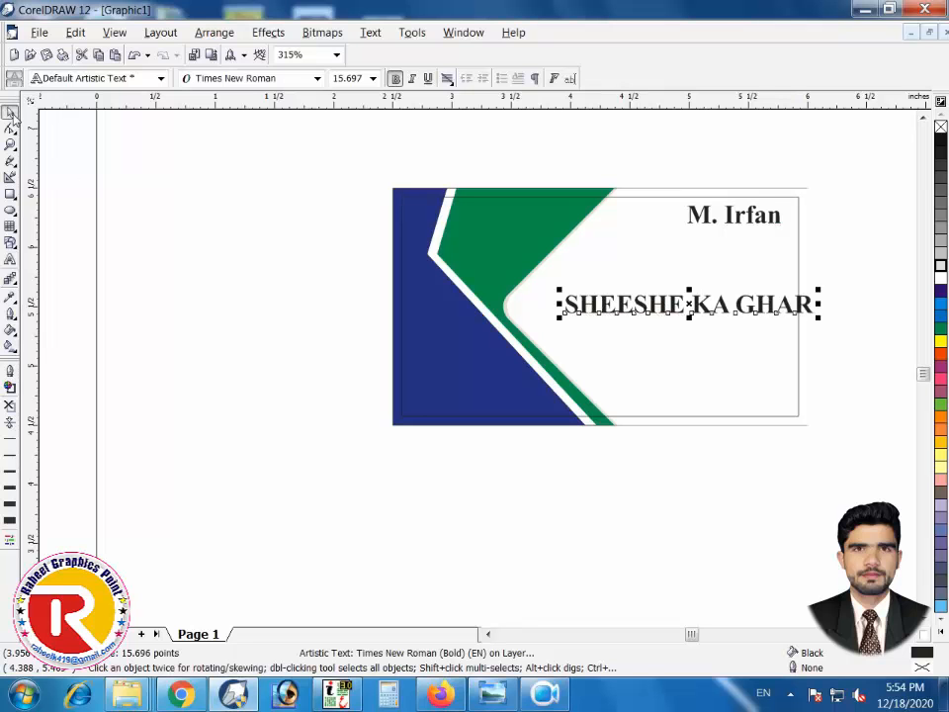
Set the title in Arial and move it slightly left and down
click(294, 79)
text(A)
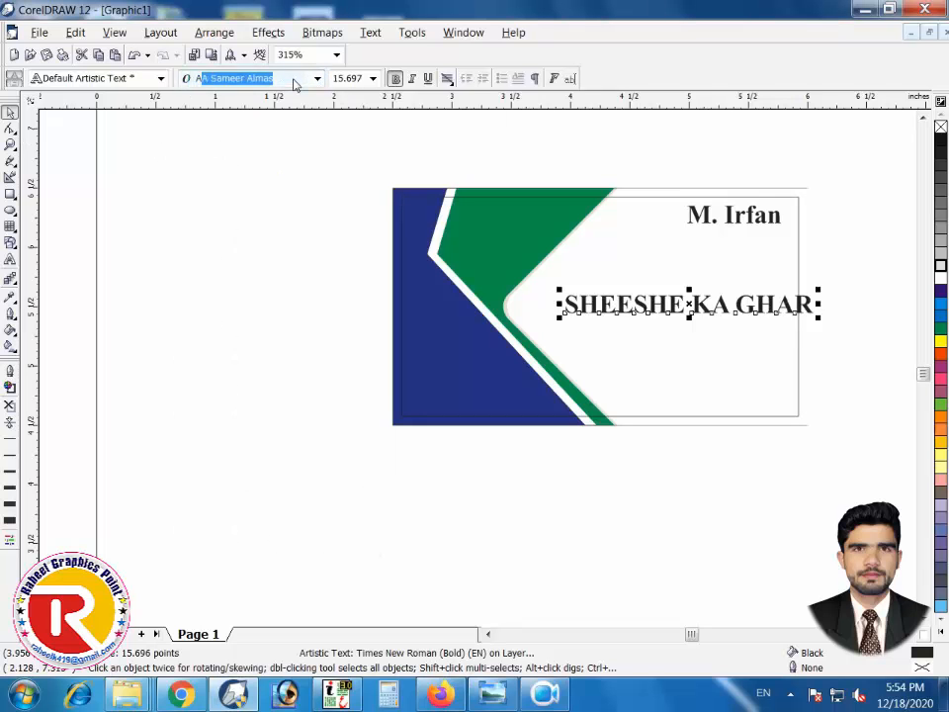
text(ri)
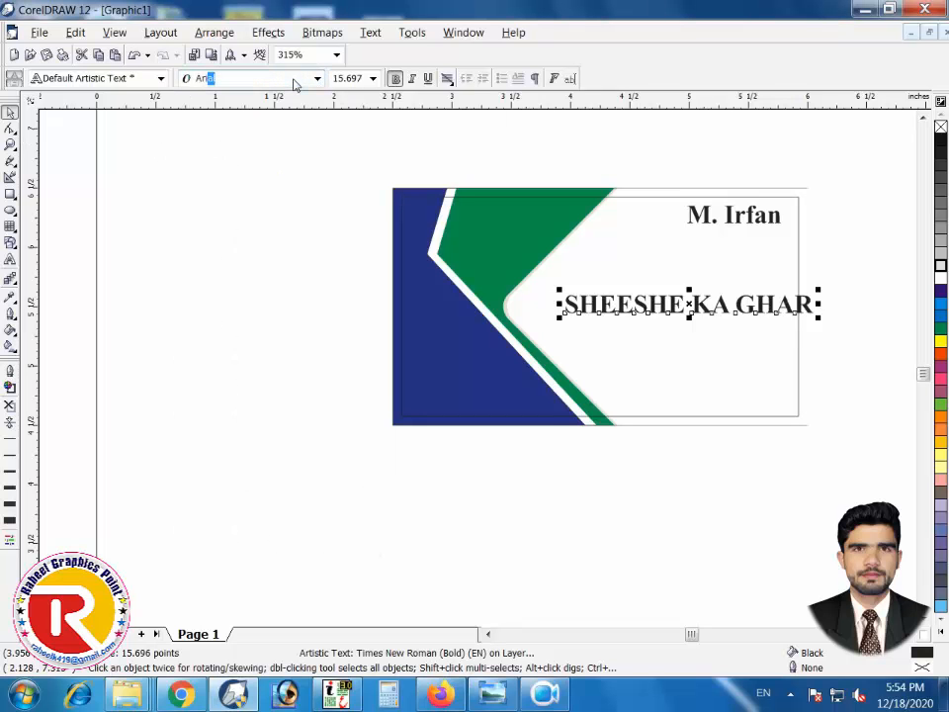
text(al)
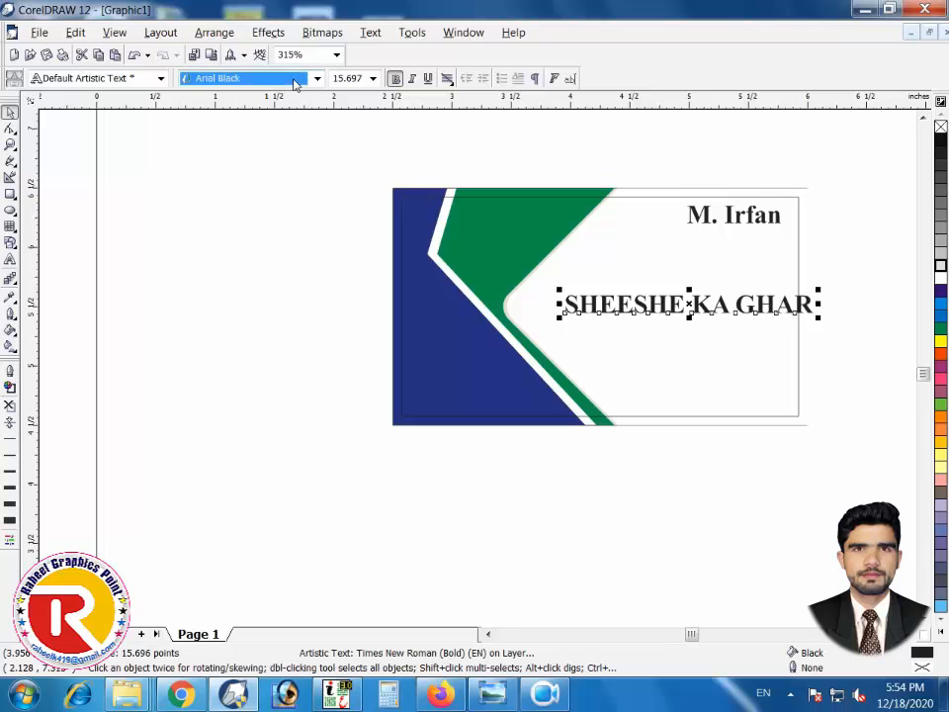
key(Escape)
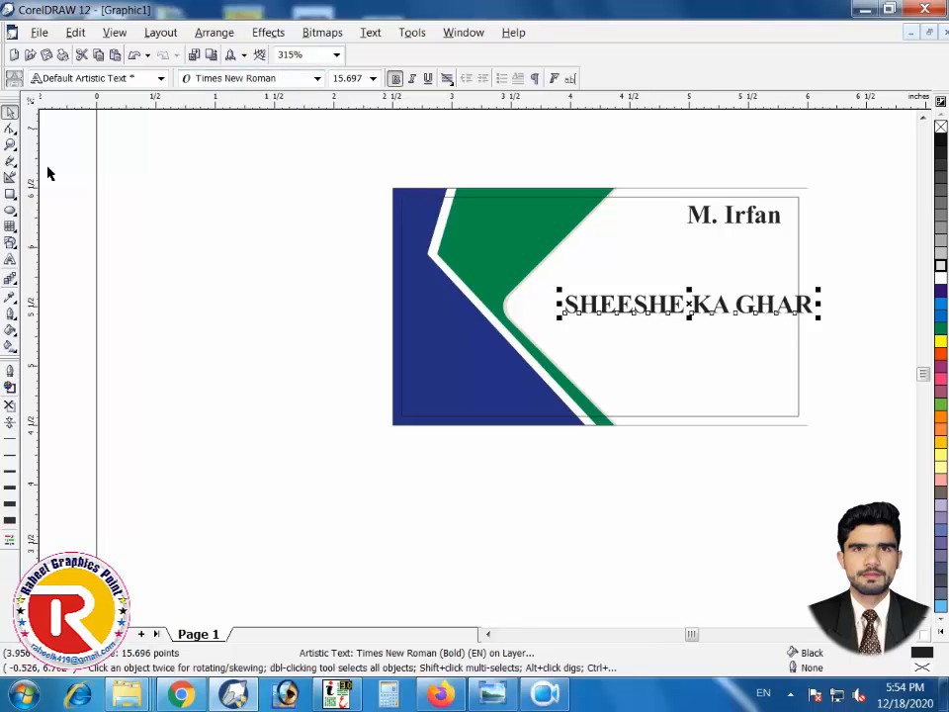
click(227, 78)
text(Arial)
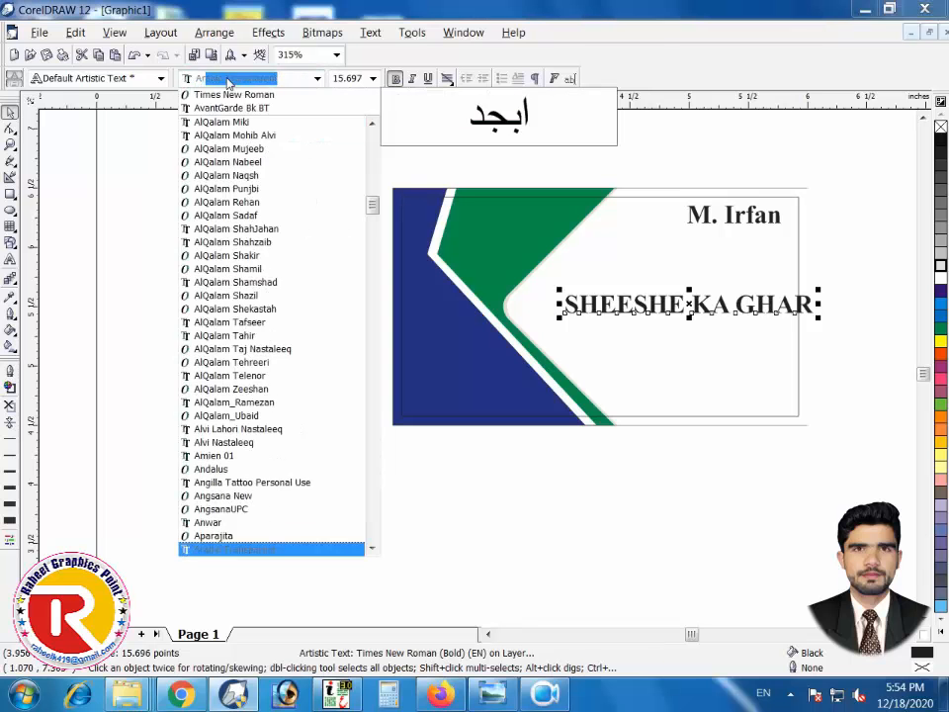
key(Return)
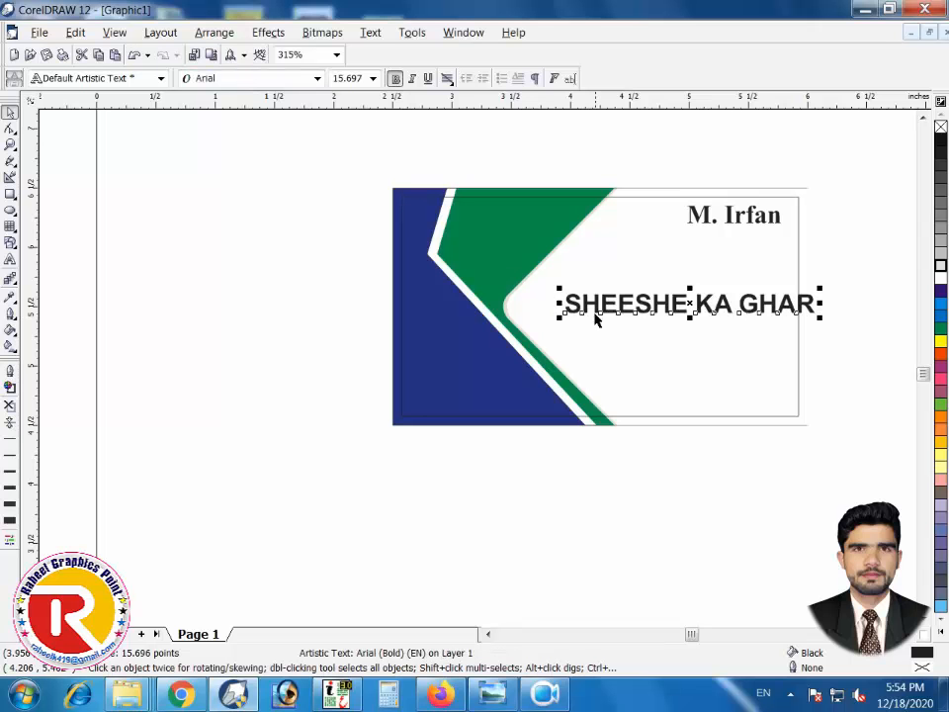
drag(595, 308, 573, 314)
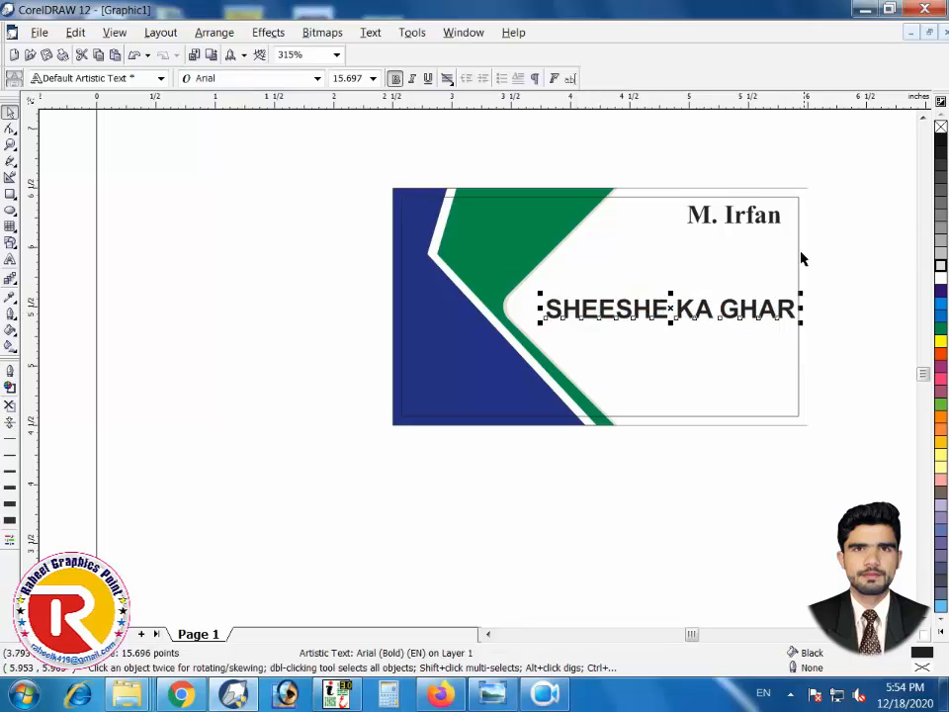
click(817, 220)
scroll(815, 223, up, 1)
scroll(817, 269, down, 1)
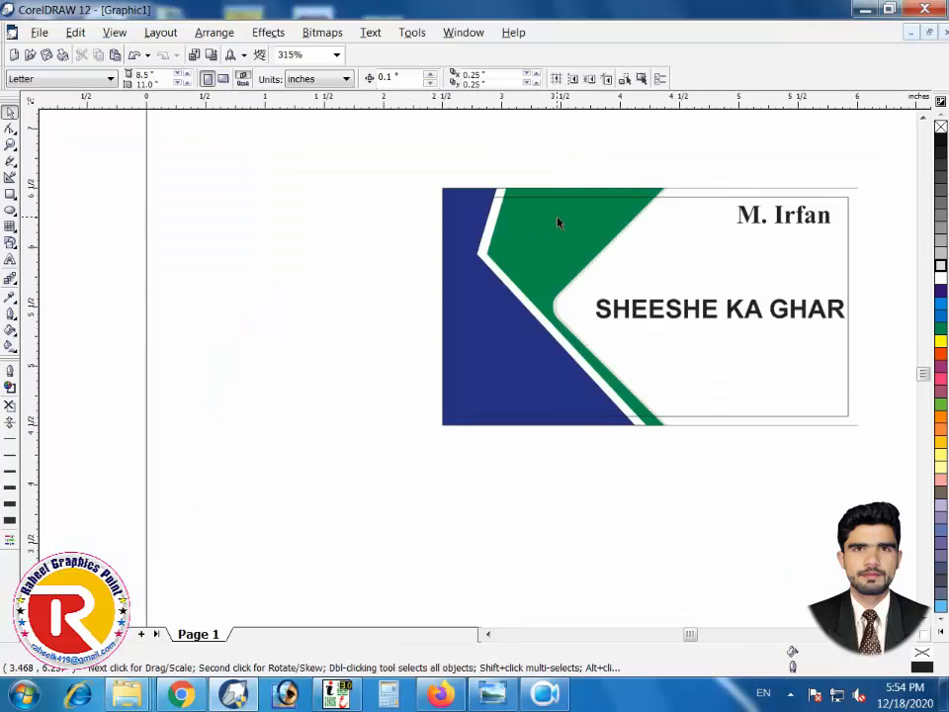
Give the white curve shape a black hairline outline
click(856, 196)
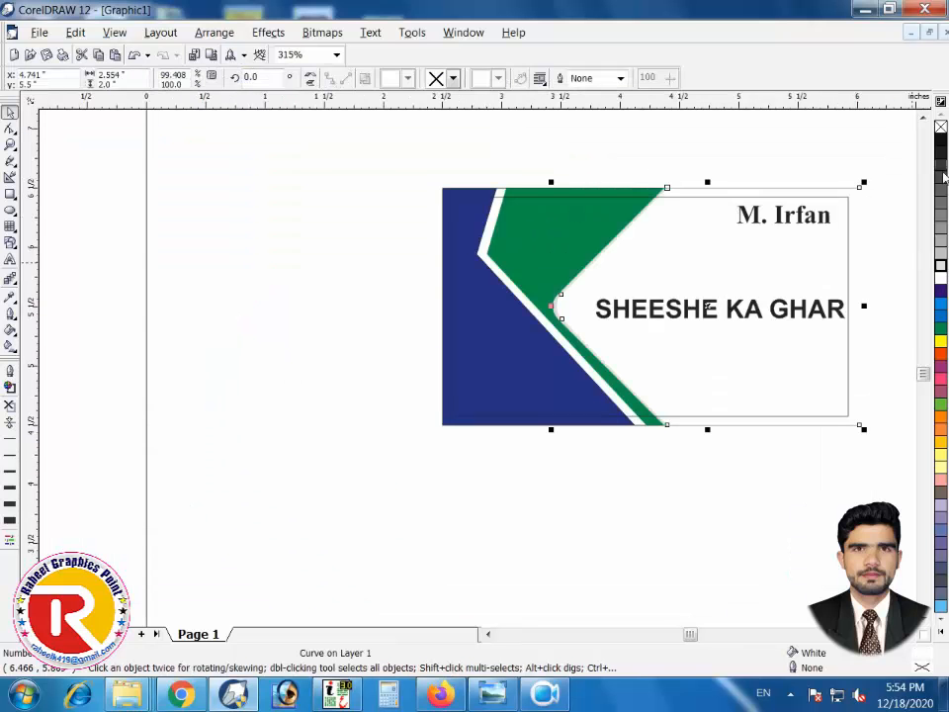
right_click(942, 143)
click(870, 155)
scroll(822, 245, up, 1)
Shrink the title to about 13.874 pt and fill it dark green with K set to 50
click(788, 384)
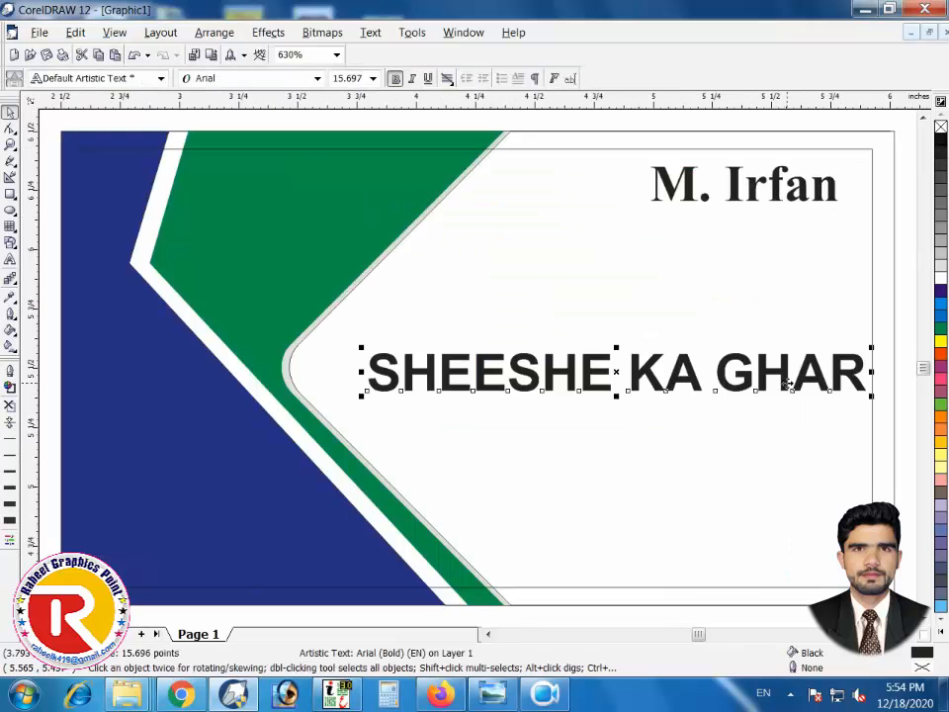
drag(868, 407, 841, 402)
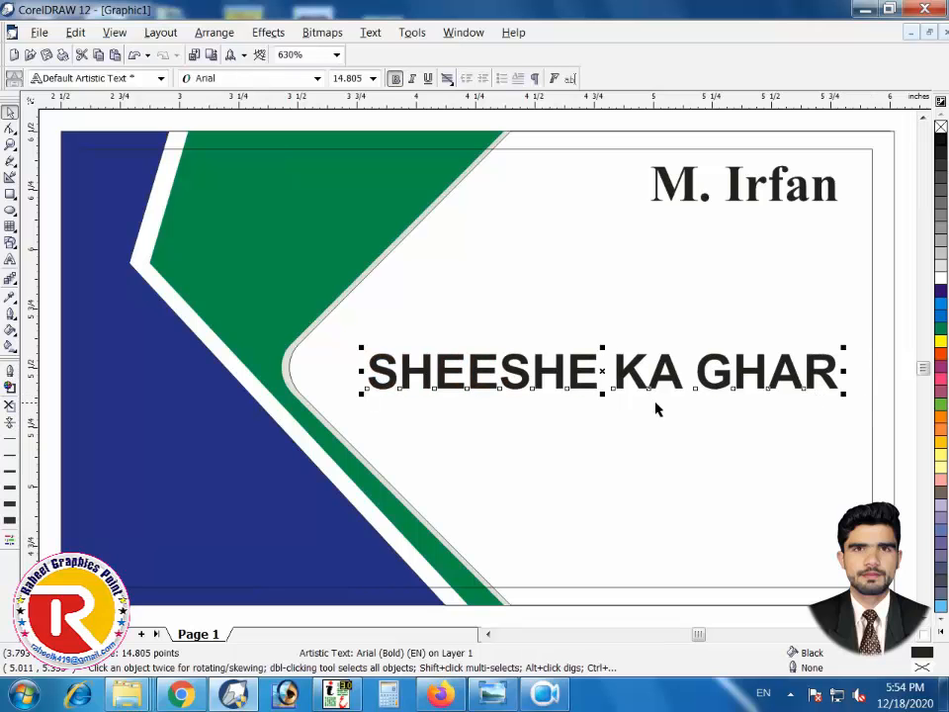
drag(360, 397, 380, 393)
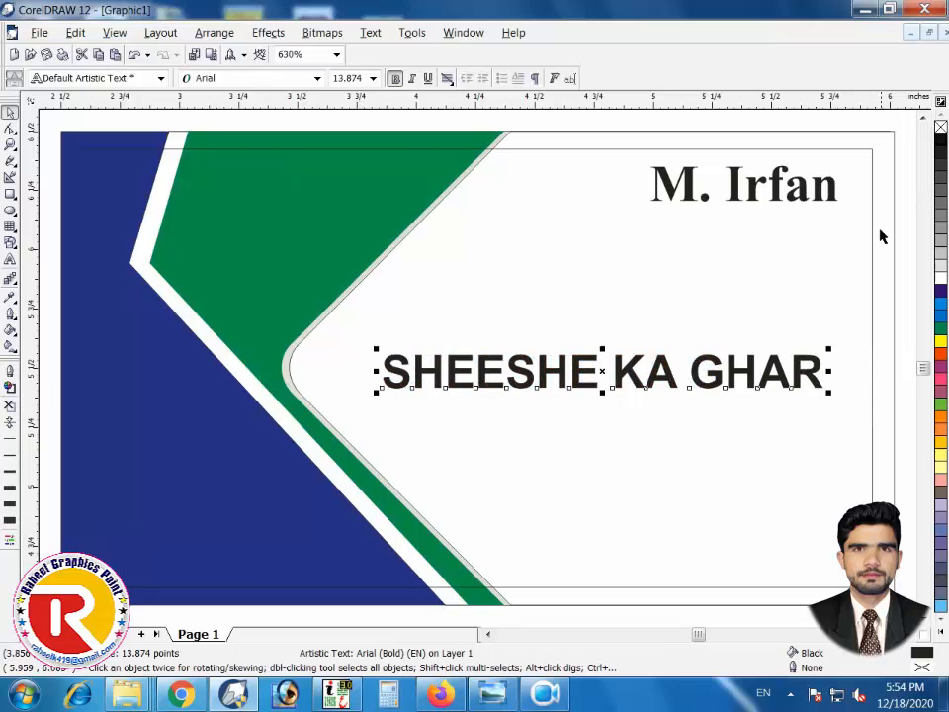
click(940, 329)
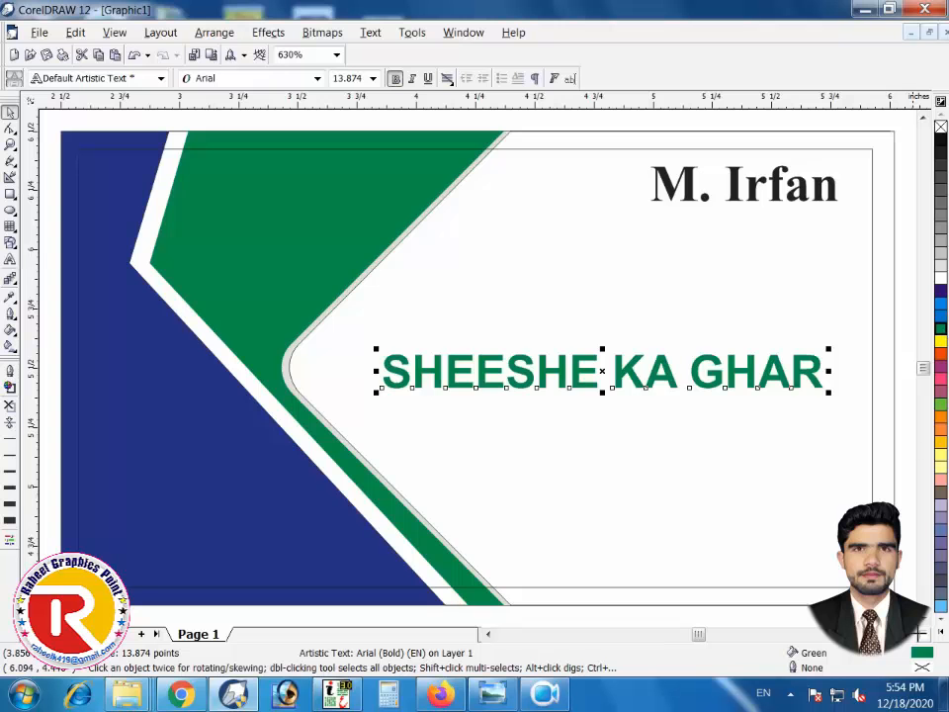
double_click(922, 654)
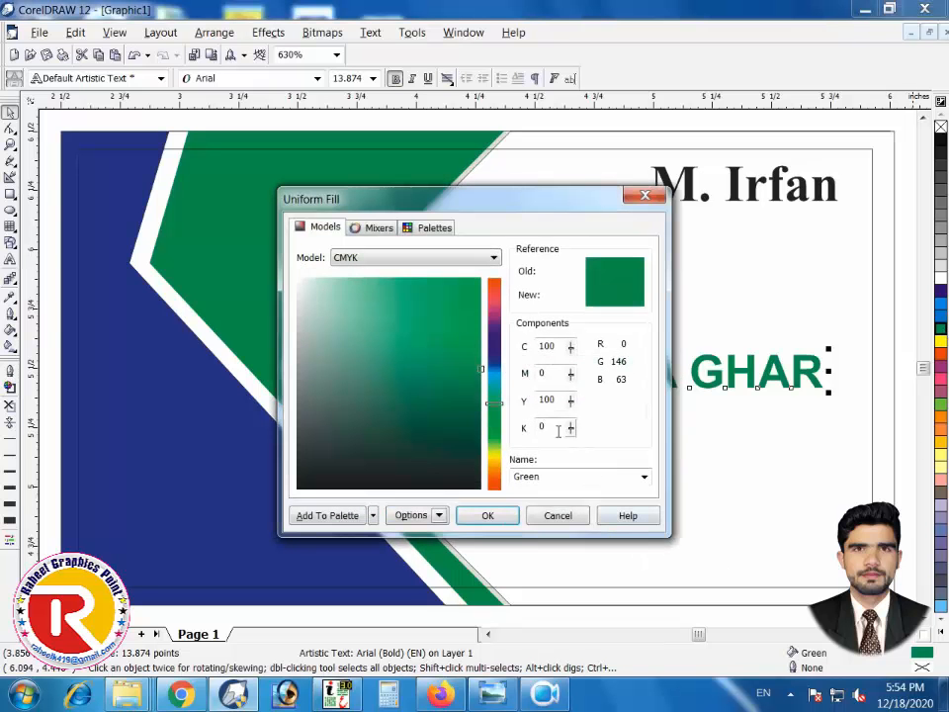
text(50)
key(Return)
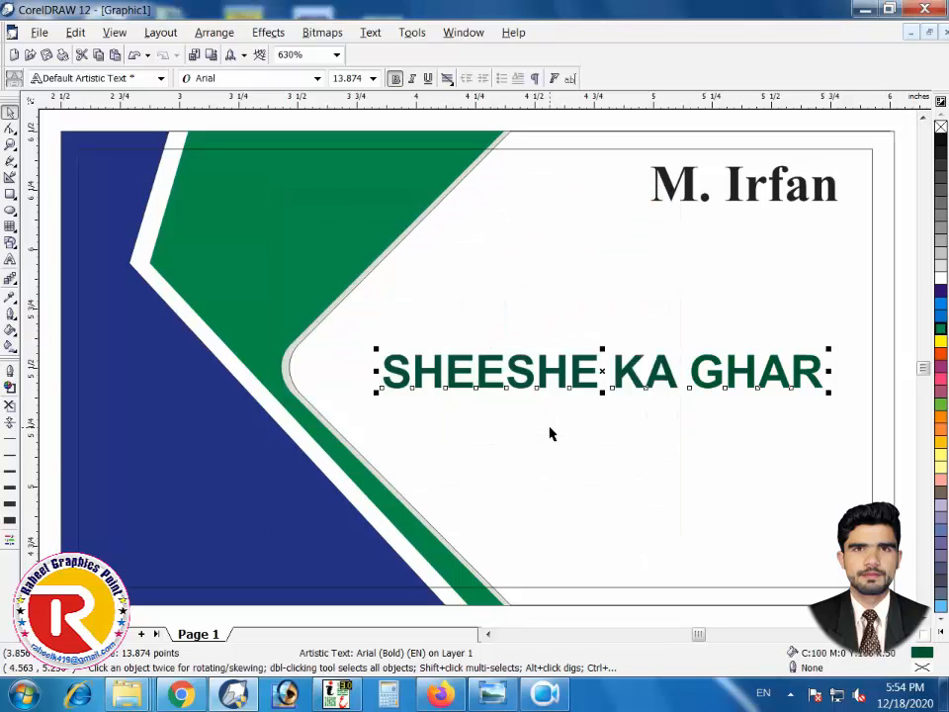
scroll(551, 433, down, 1)
click(458, 363)
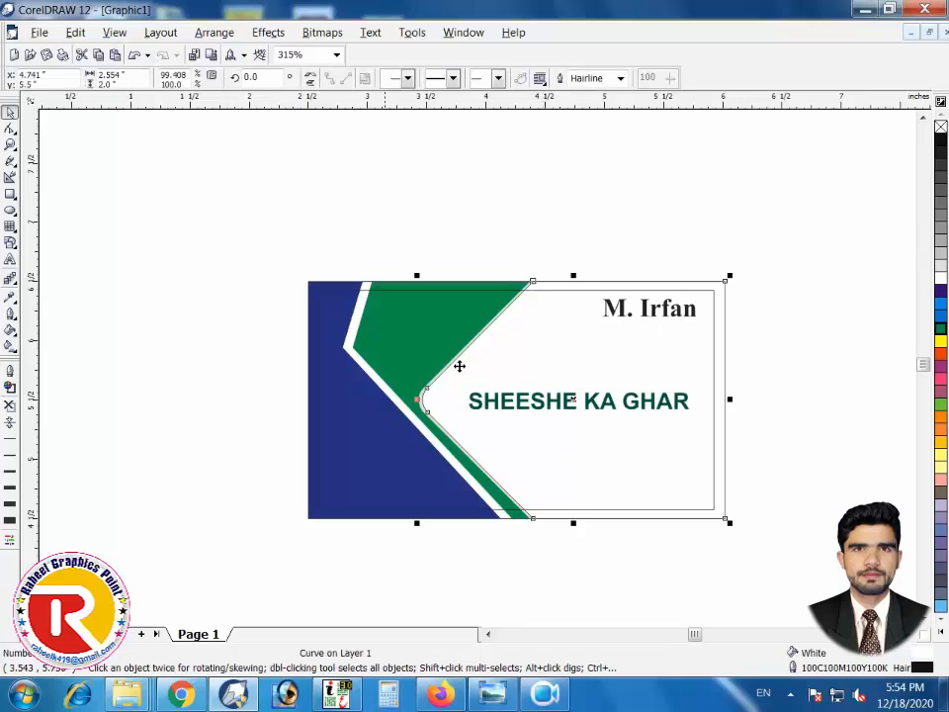
click(567, 381)
scroll(567, 379, up, 1)
scroll(568, 390, down, 1)
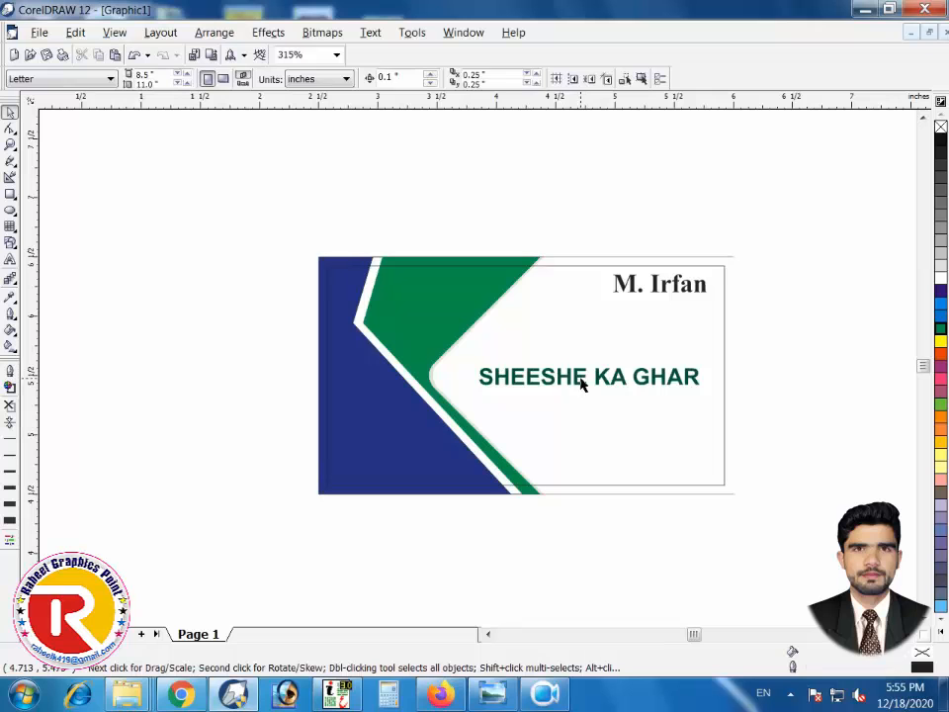
Drag a copy of the title below it and scale it to about 62%
click(581, 385)
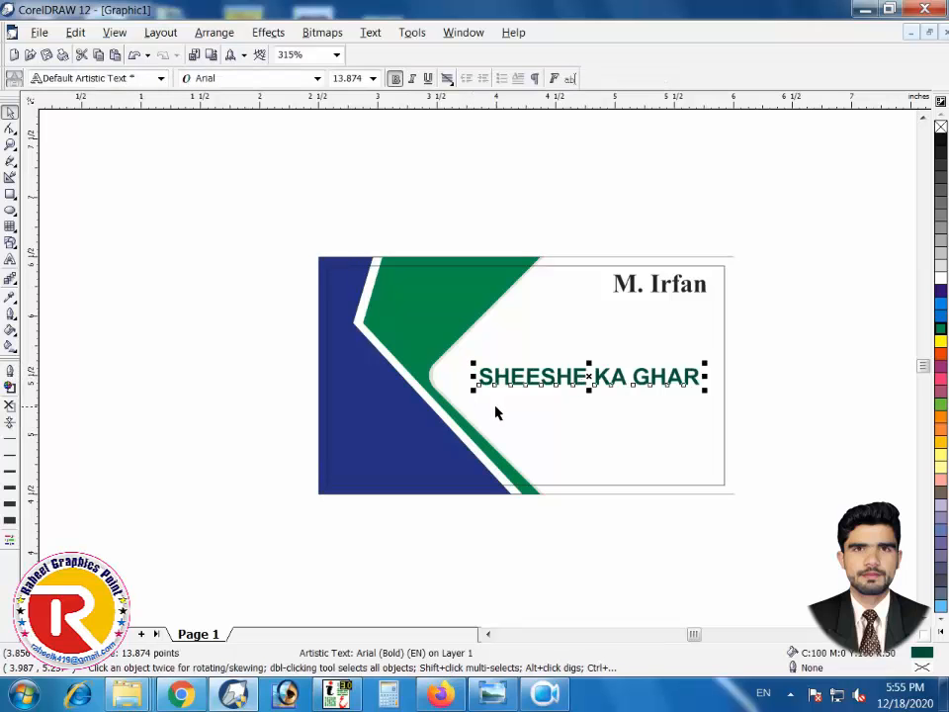
drag(472, 390, 478, 389)
drag(625, 380, 652, 413)
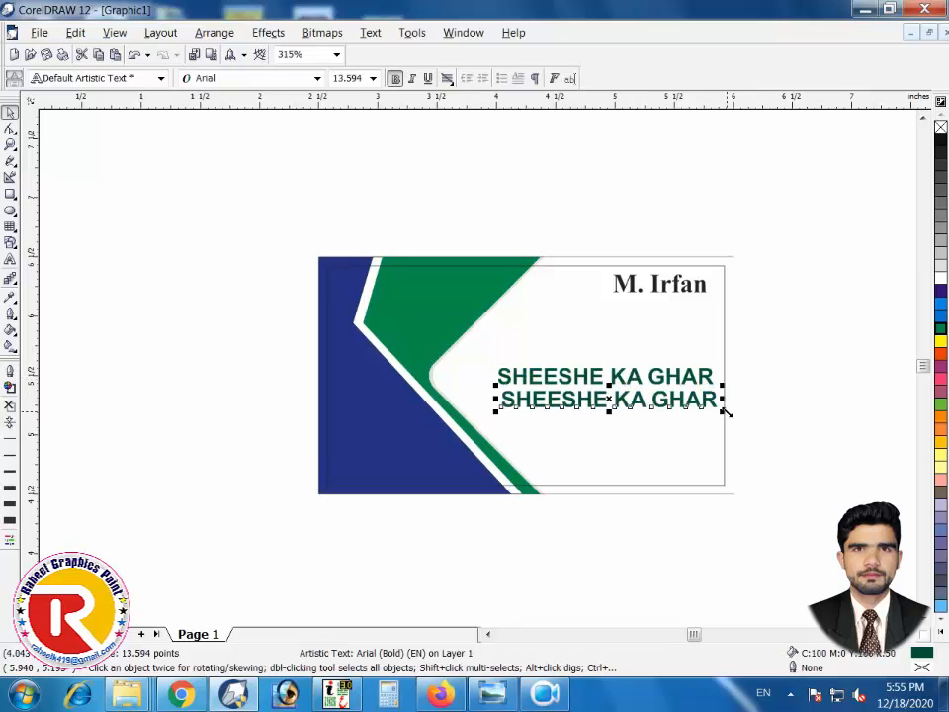
drag(726, 413, 630, 416)
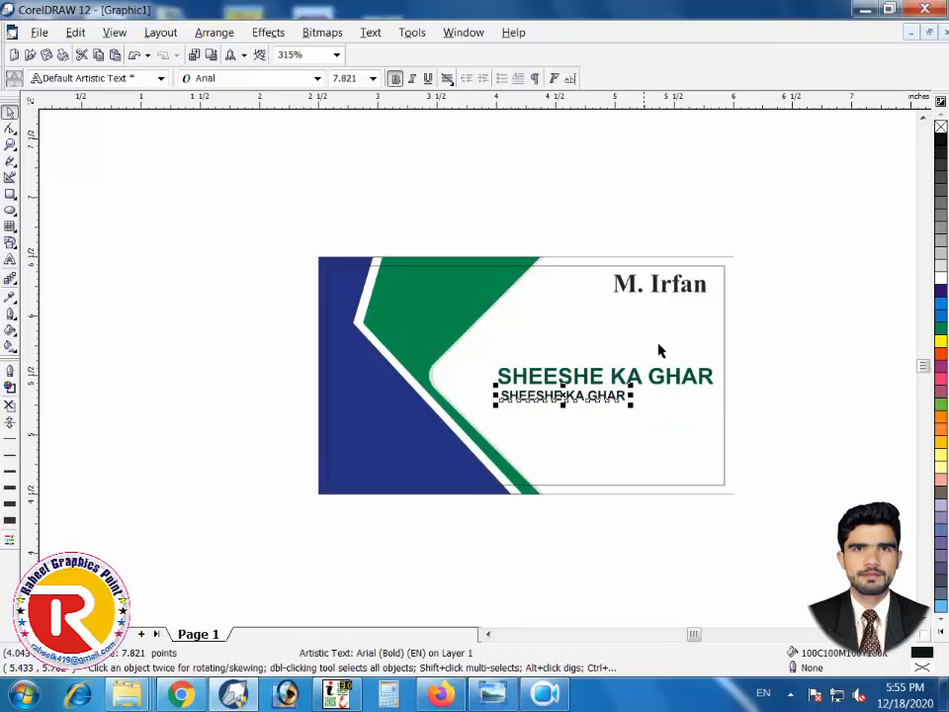
Retype the copy as 'Aluminum & Glass House' and paste a duplicate nudged below it
double_click(540, 394)
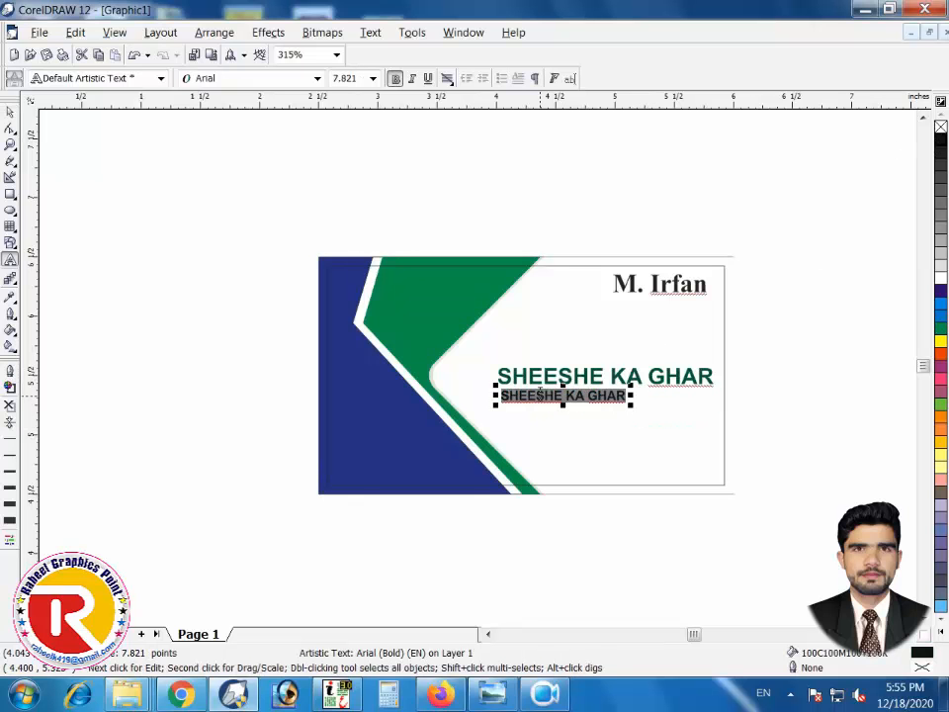
text(Alumi)
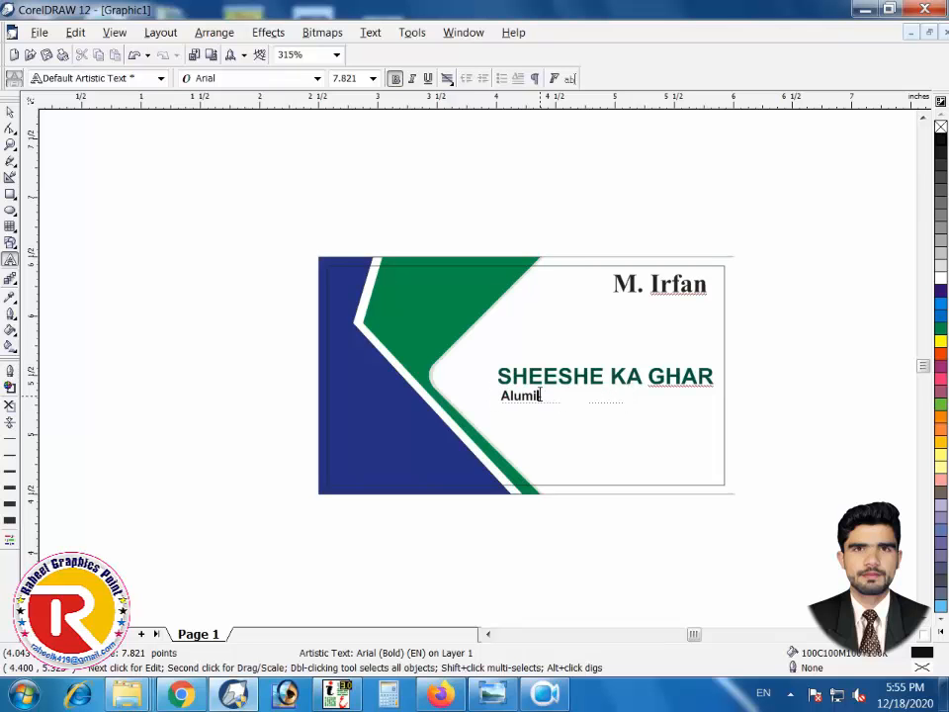
text(u)
text(ass House)
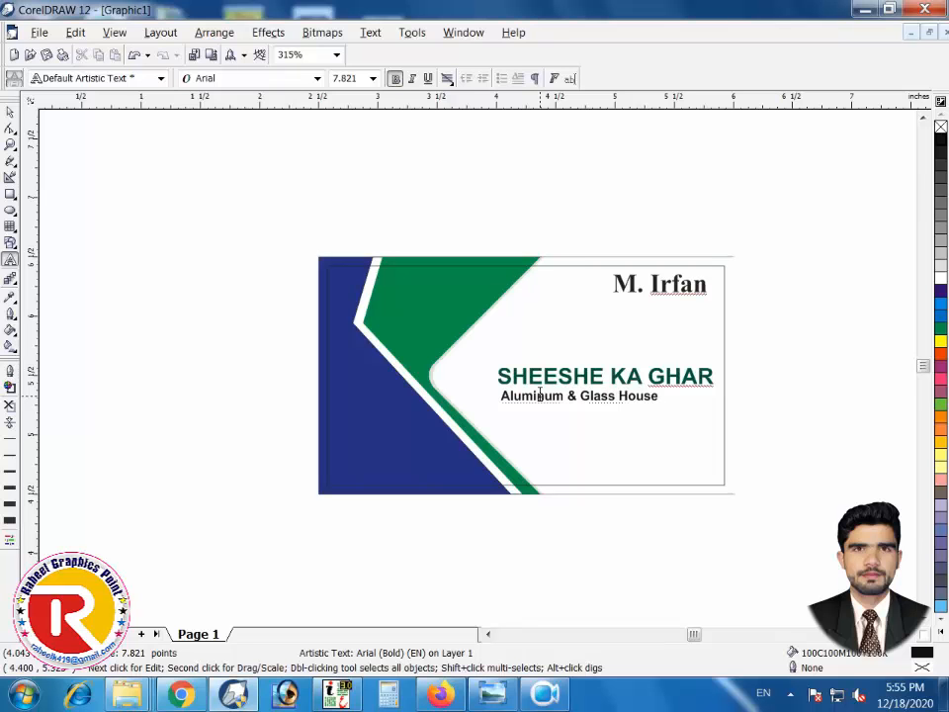
click(10, 112)
key(ctrl+c)
key(ctrl+v)
key(Down)
key(Down)
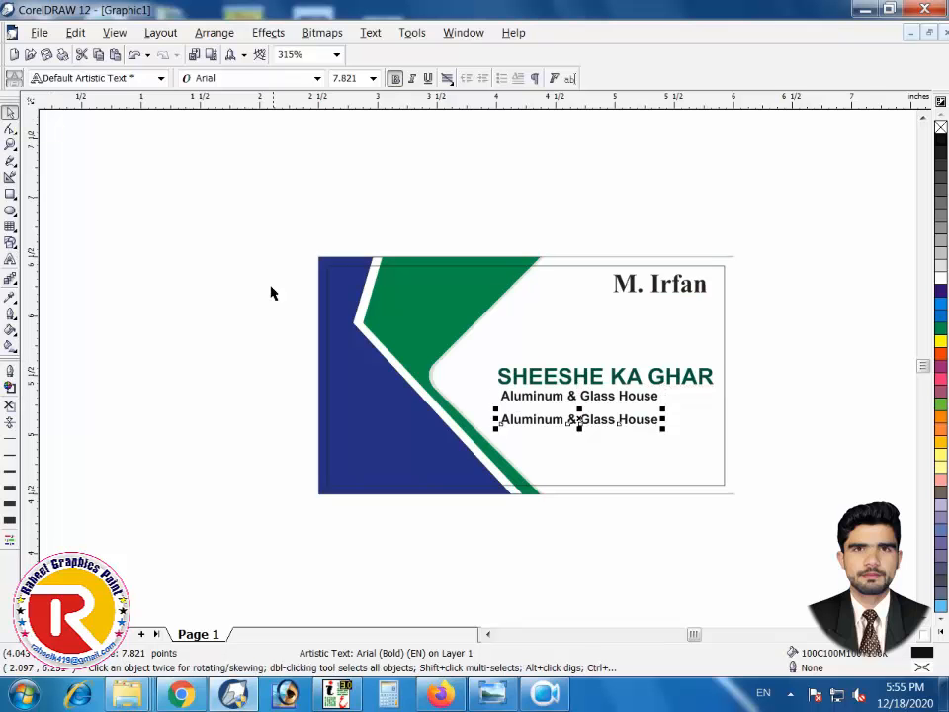
Move the copied line up under the subtitle and retype it as 'Windows, Doors & Shop Fronts etc.'
drag(531, 420, 530, 412)
key(F8)
click(530, 410)
key(ctrl+a)
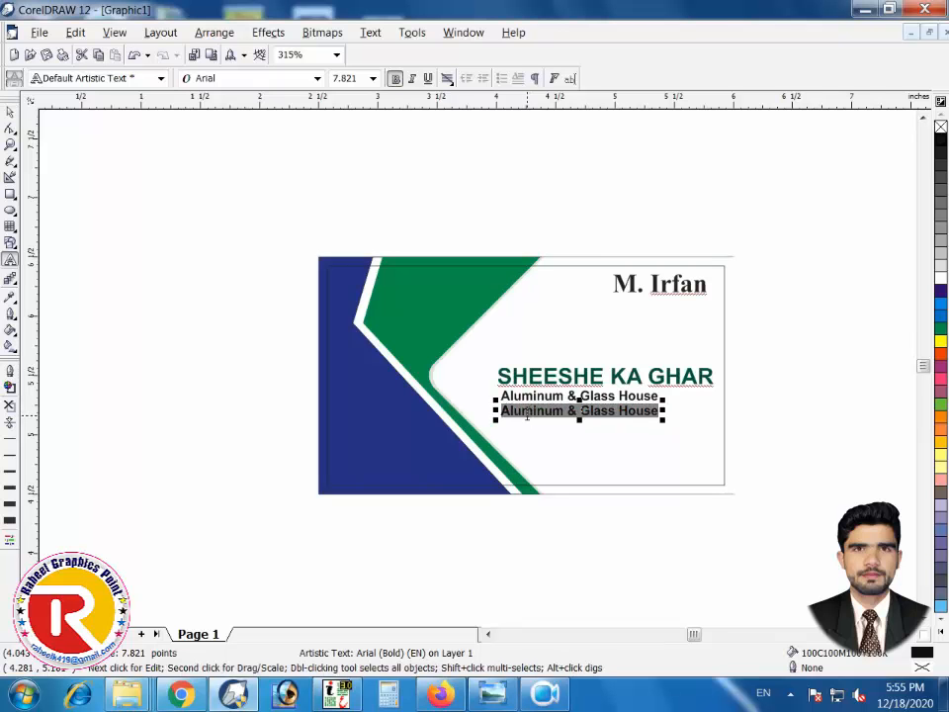
text(W)
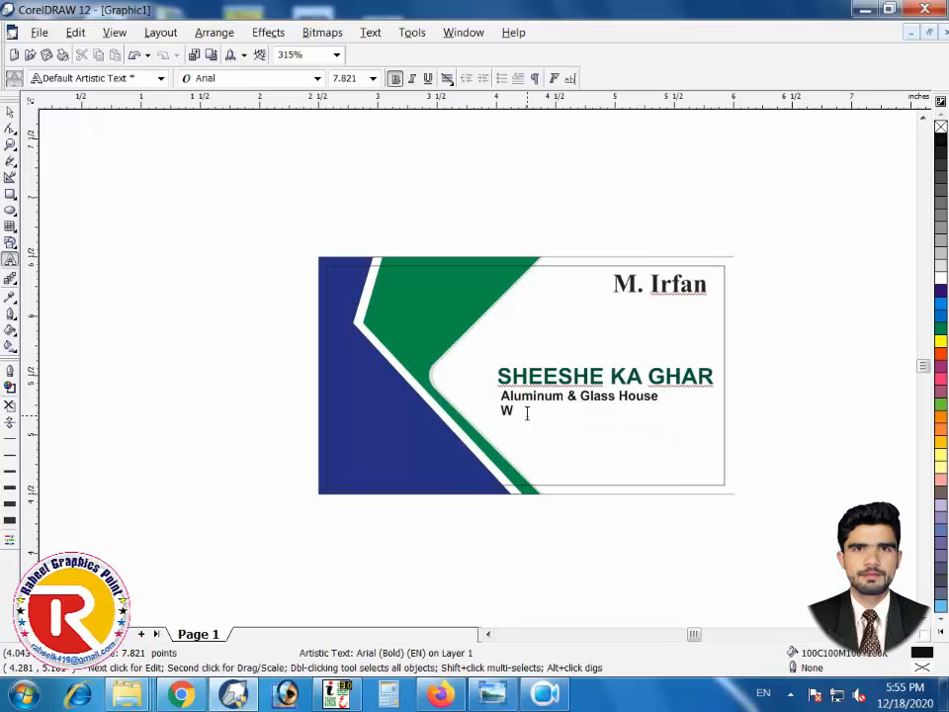
text(indow)
text(s, Doors & Sl)
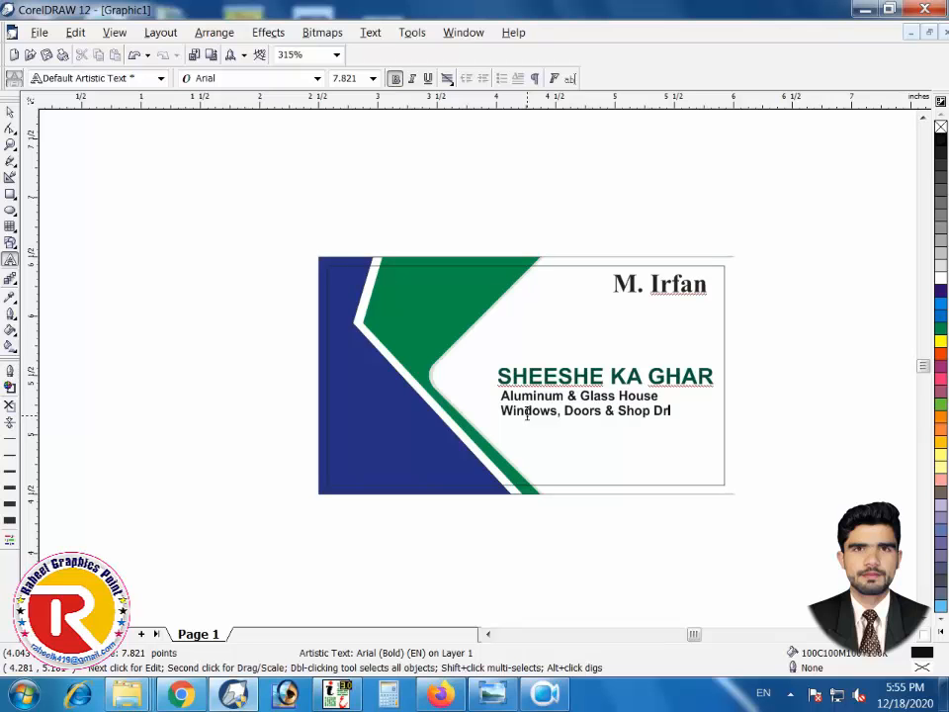
text(op Fronts etc.)
key(ctrl+space)
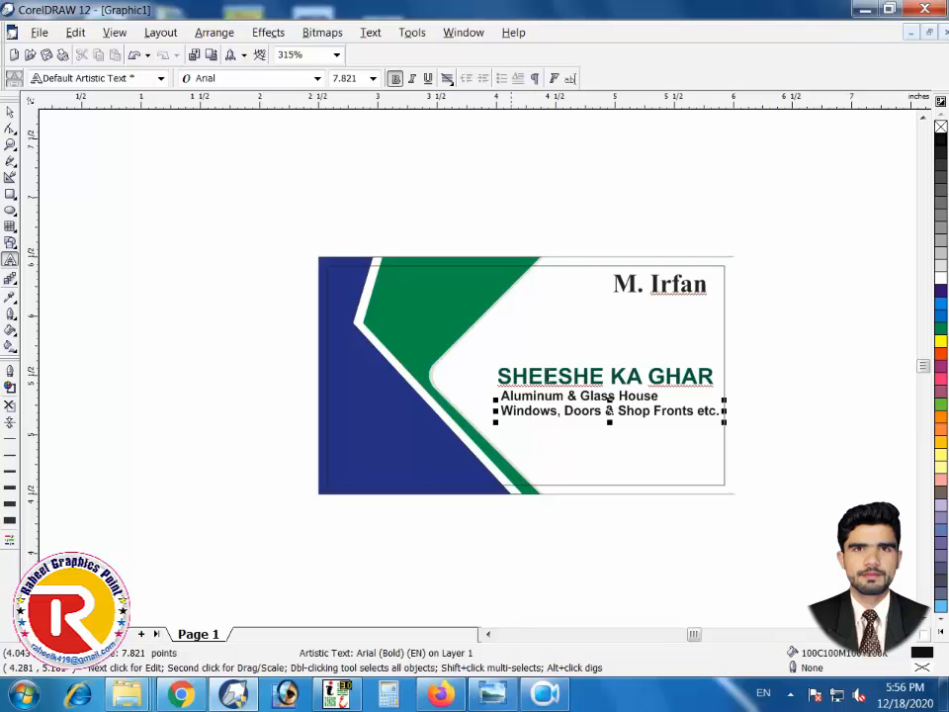
Shrink the Windows line slightly, then select all three text lines and zoom in on them
click(10, 112)
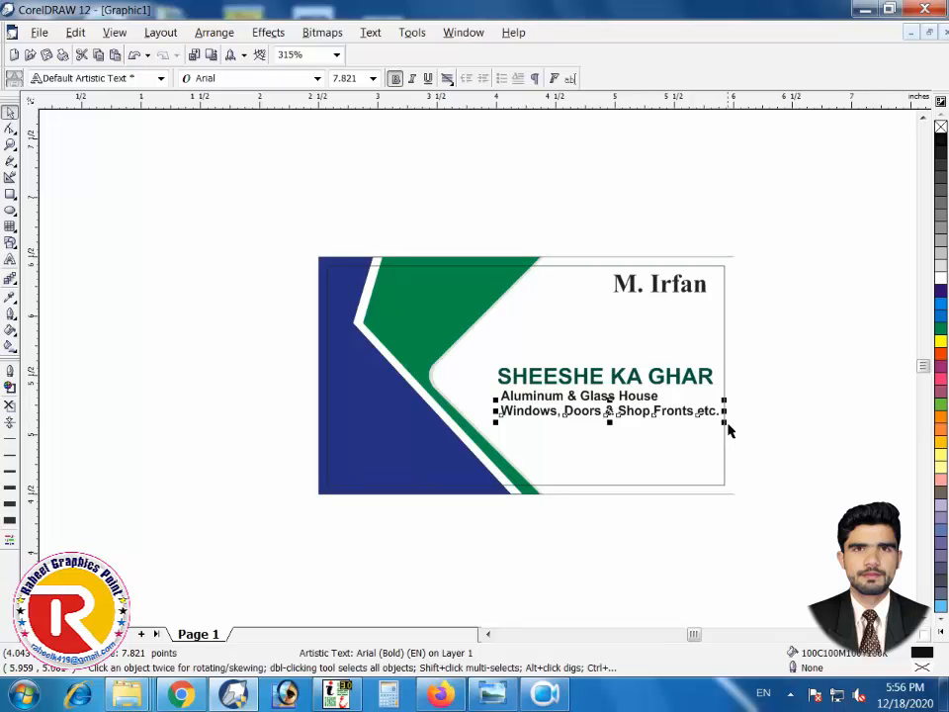
drag(725, 422, 698, 421)
click(791, 387)
click(521, 405)
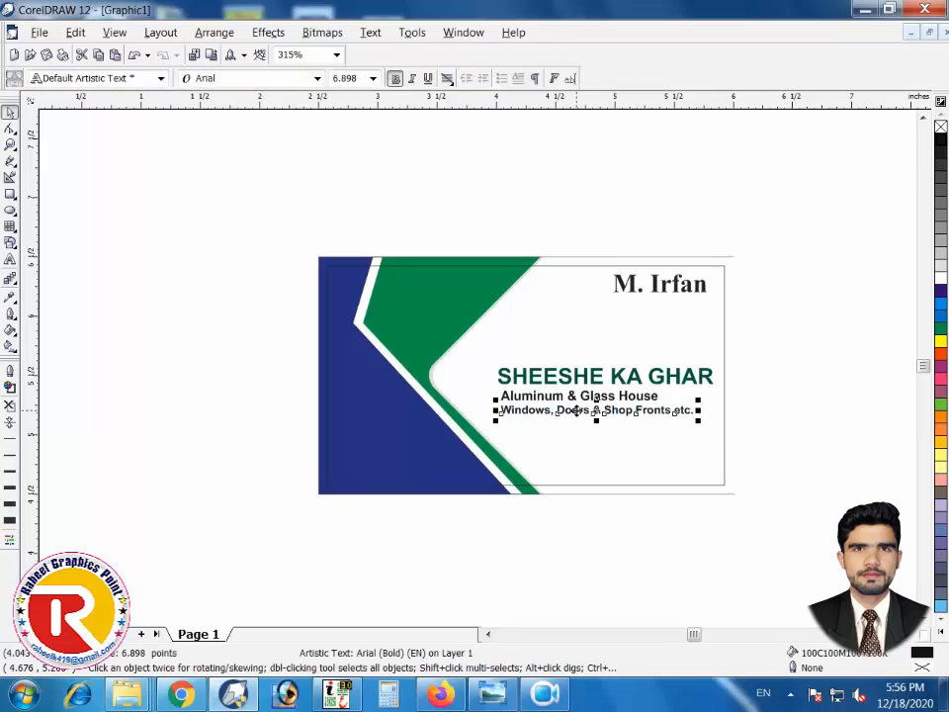
shift+click(548, 395)
shift+click(556, 375)
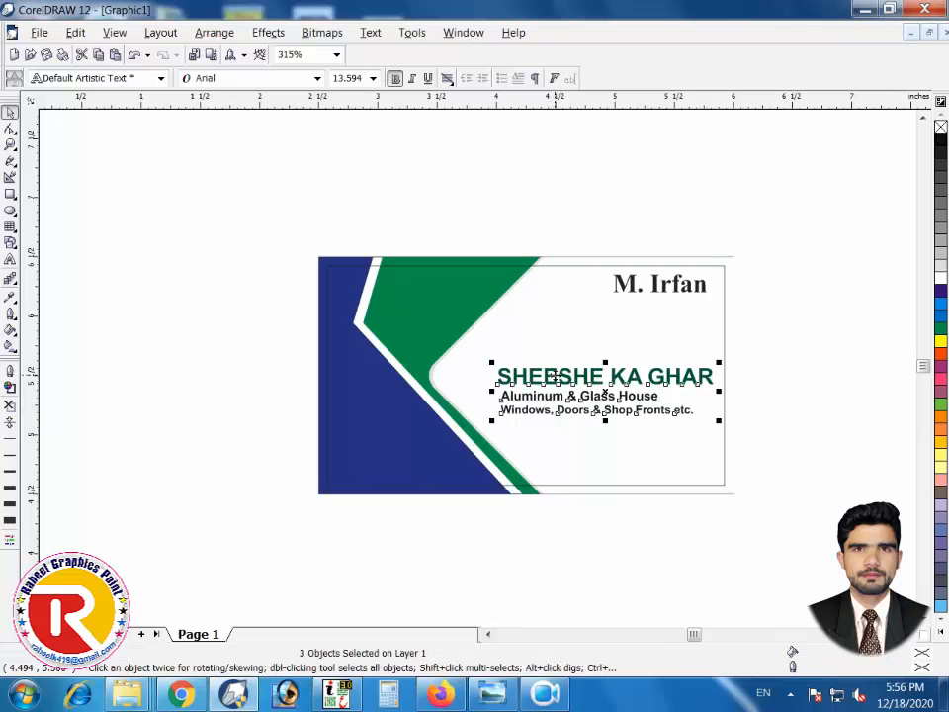
key(F2)
drag(817, 325, 455, 489)
click(413, 384)
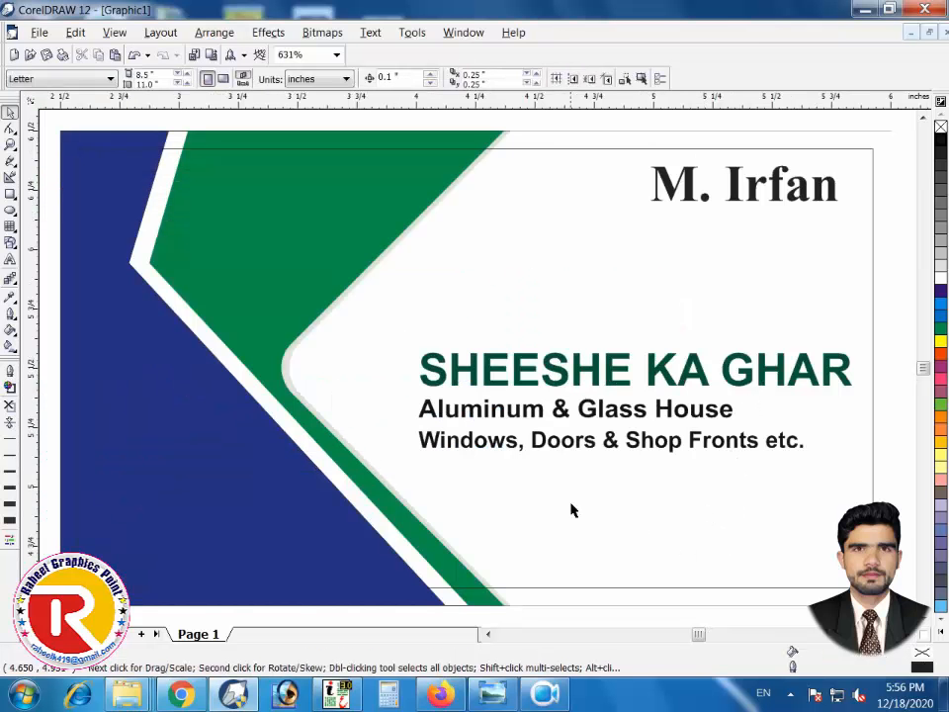
Drop a copy of the Windows line lower and replace its text with the shop's two-line address
drag(613, 440, 662, 509)
double_click(656, 506)
key(ctrl+a)
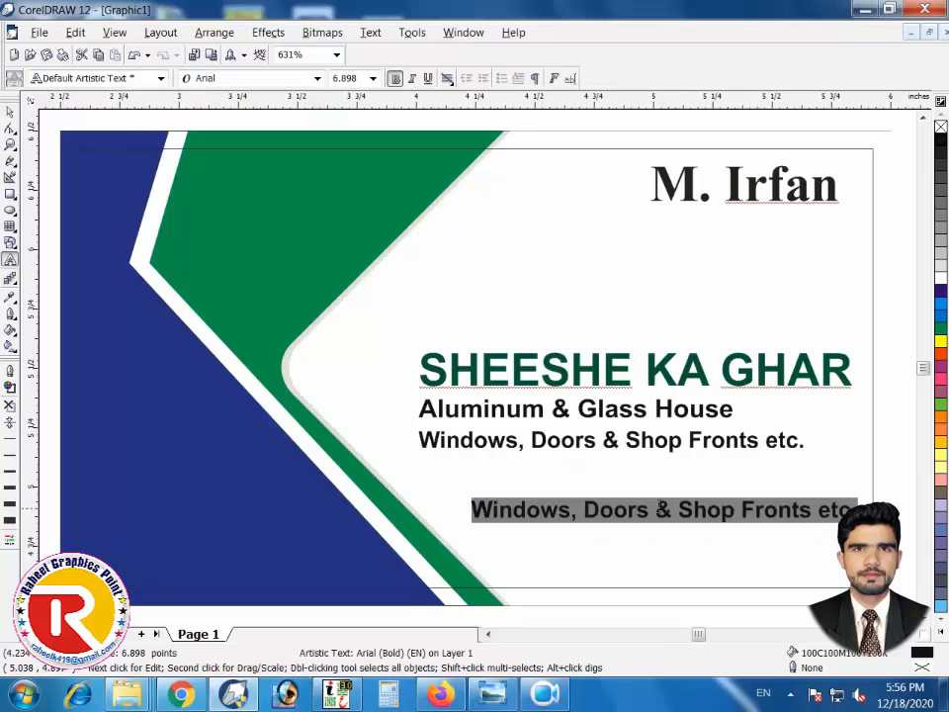
text(Addr)
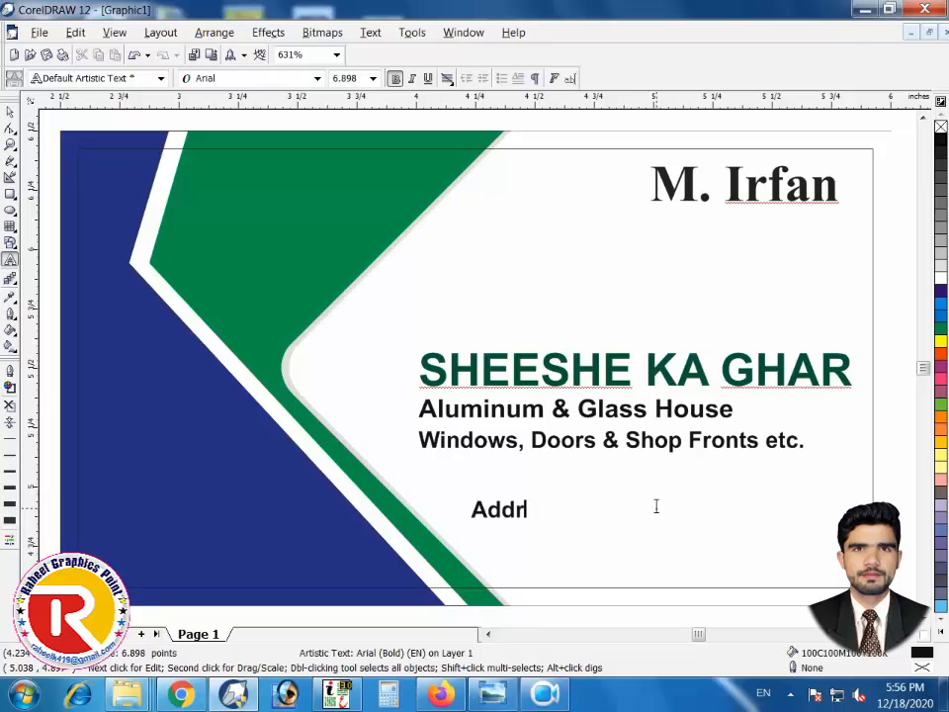
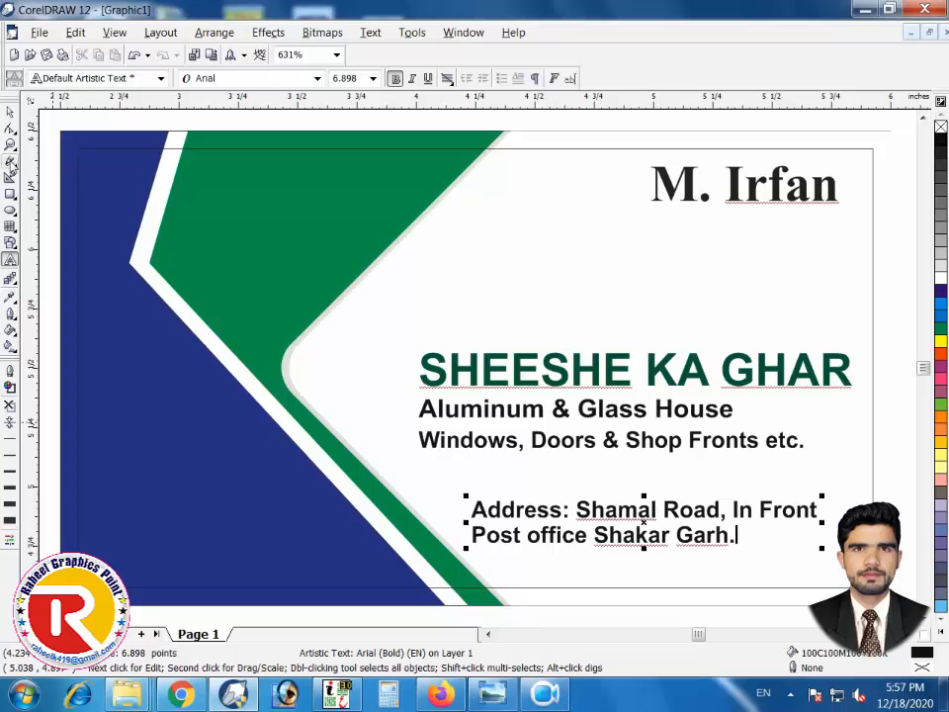
click(10, 112)
click(107, 129)
scroll(364, 332, down, 2)
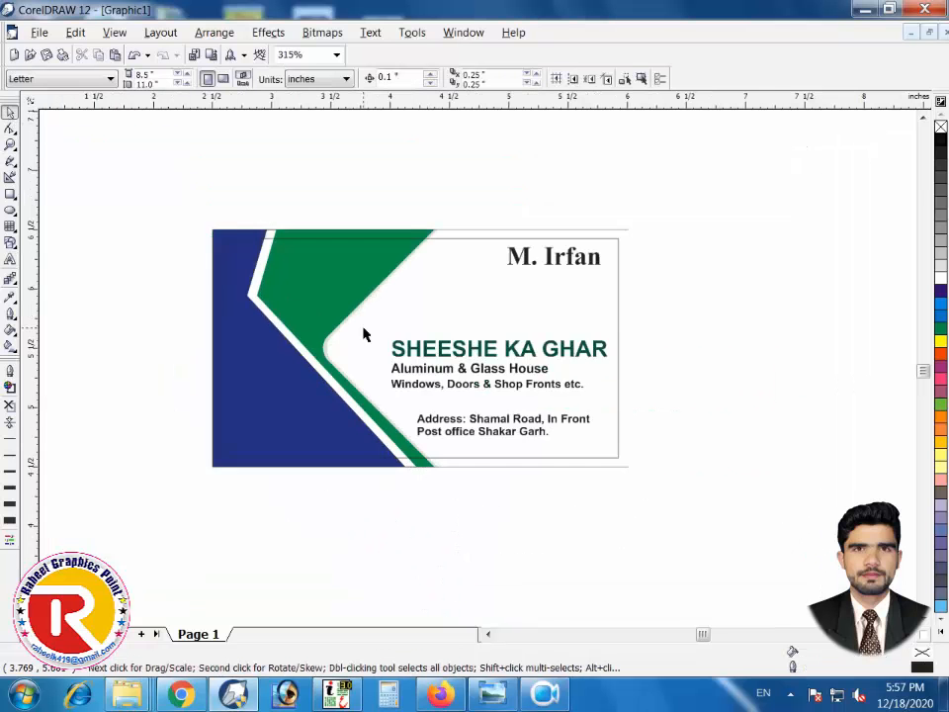
scroll(376, 326, up, 2)
Select the owner's name at top right and apply the 100C100M100Y100K rich black swatch
click(639, 526)
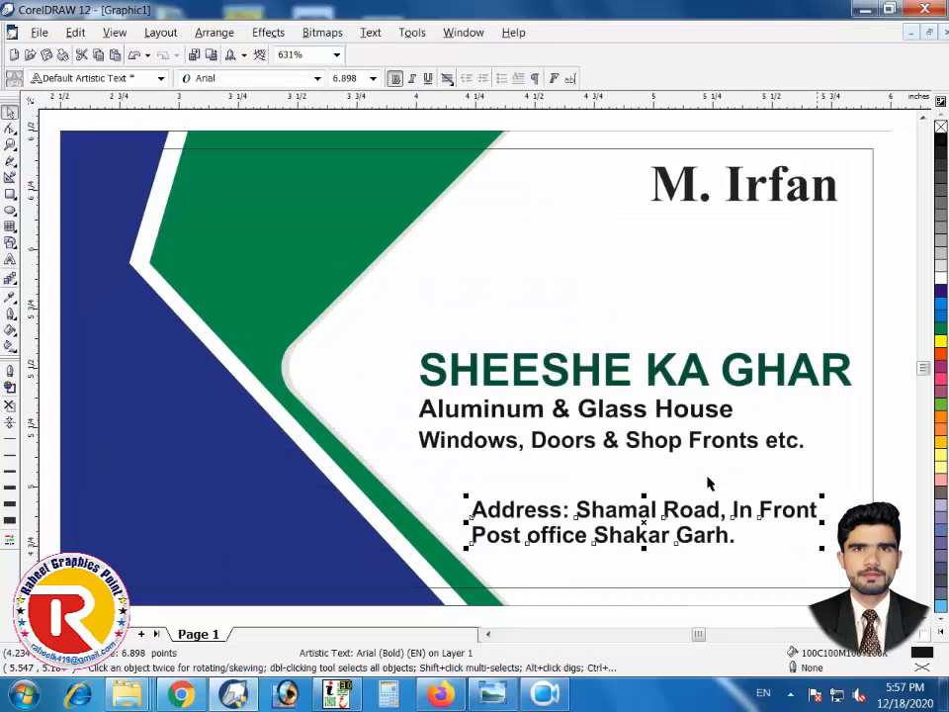
click(528, 415)
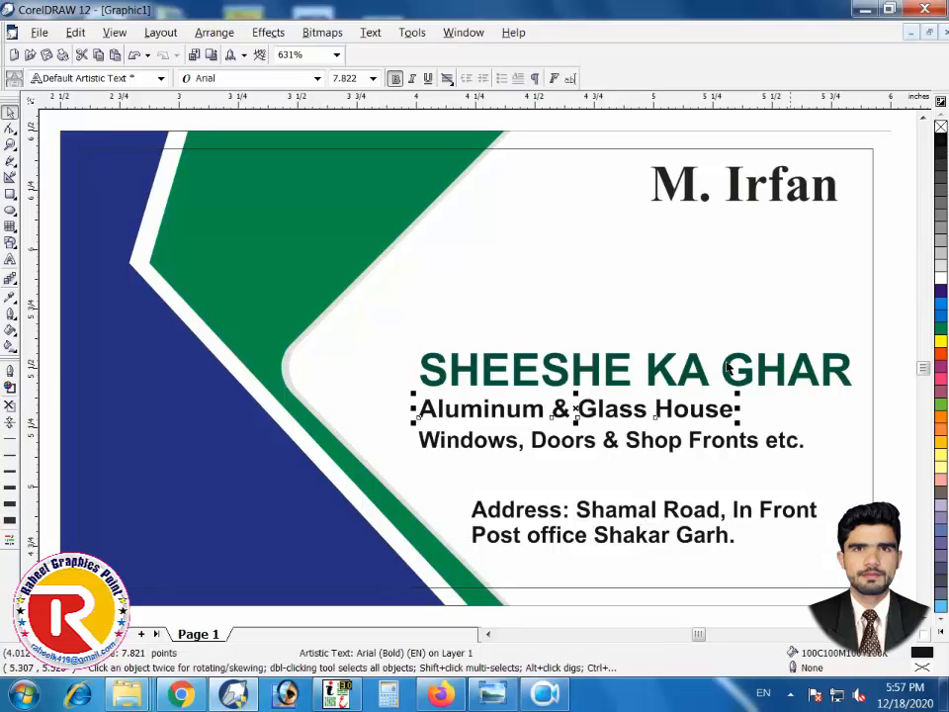
click(682, 184)
click(939, 142)
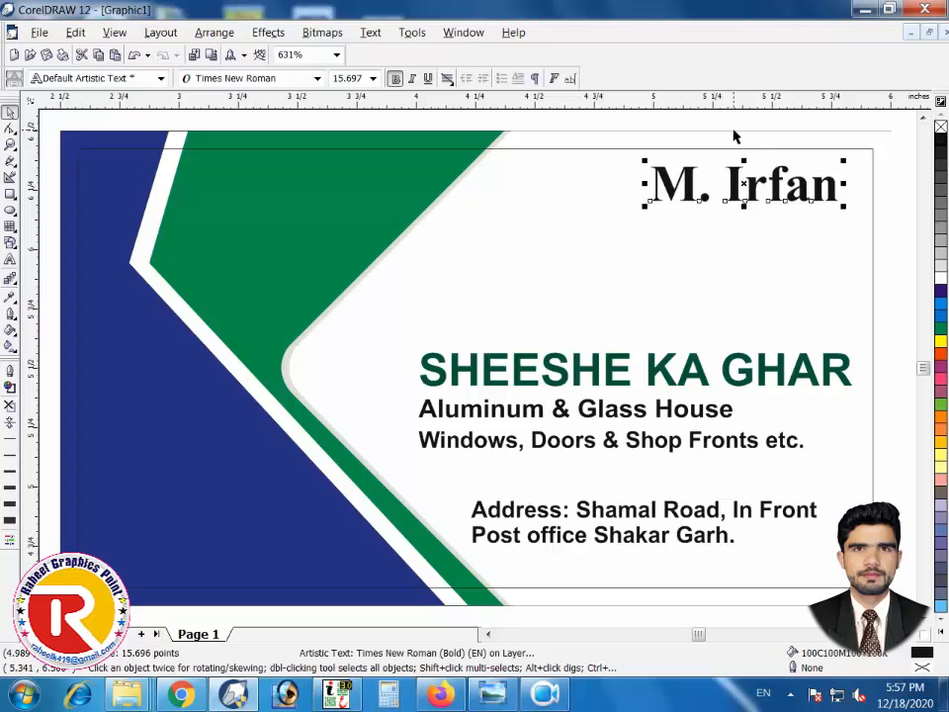
click(736, 126)
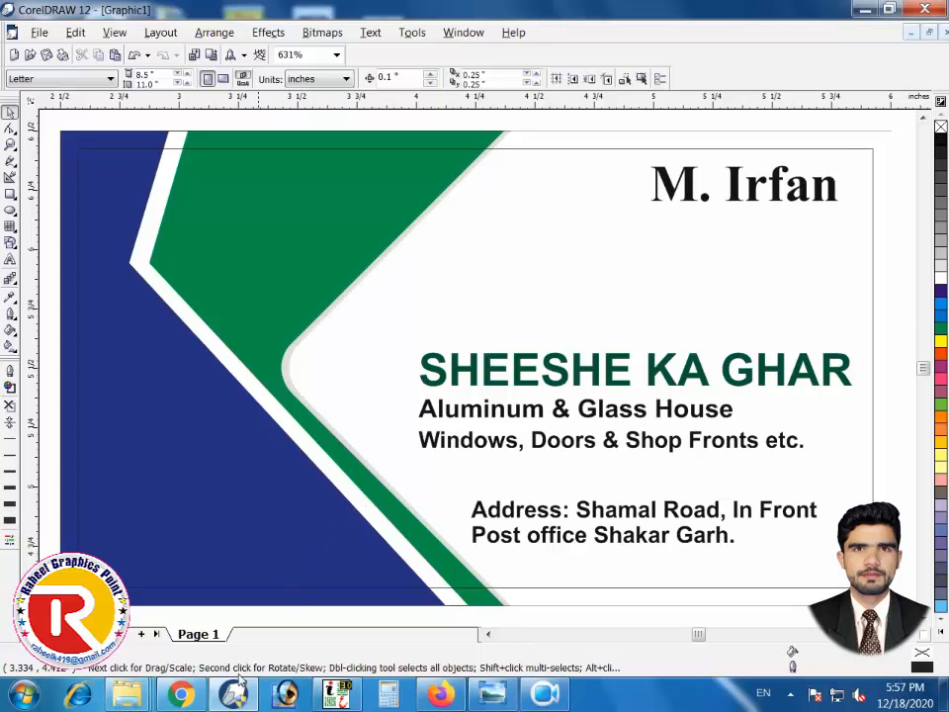
Search Google Images in Chrome for 'aluminium windows'
click(180, 694)
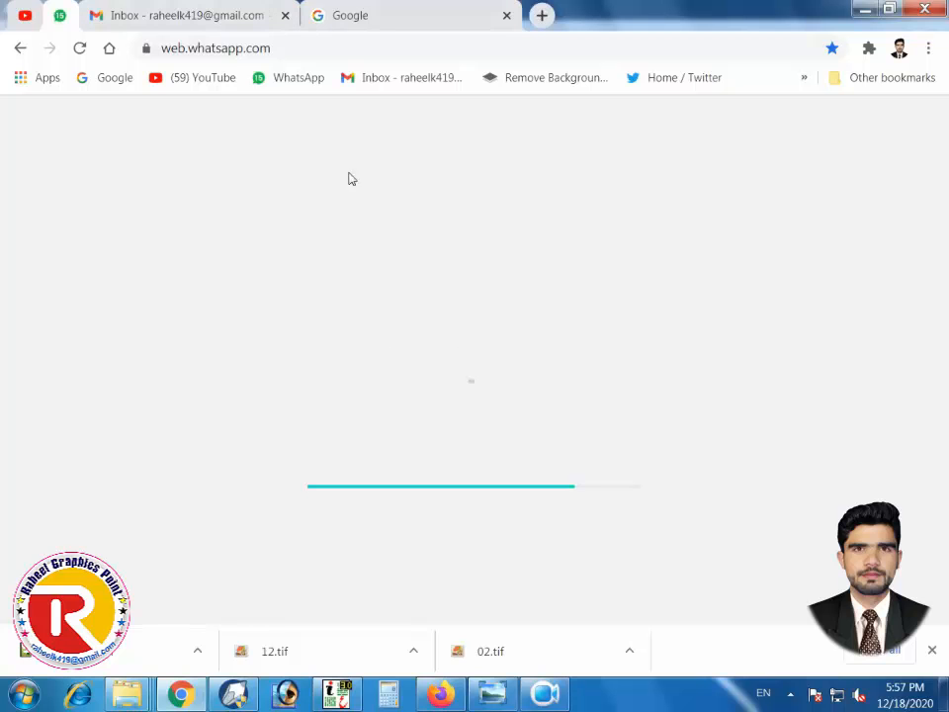
click(361, 16)
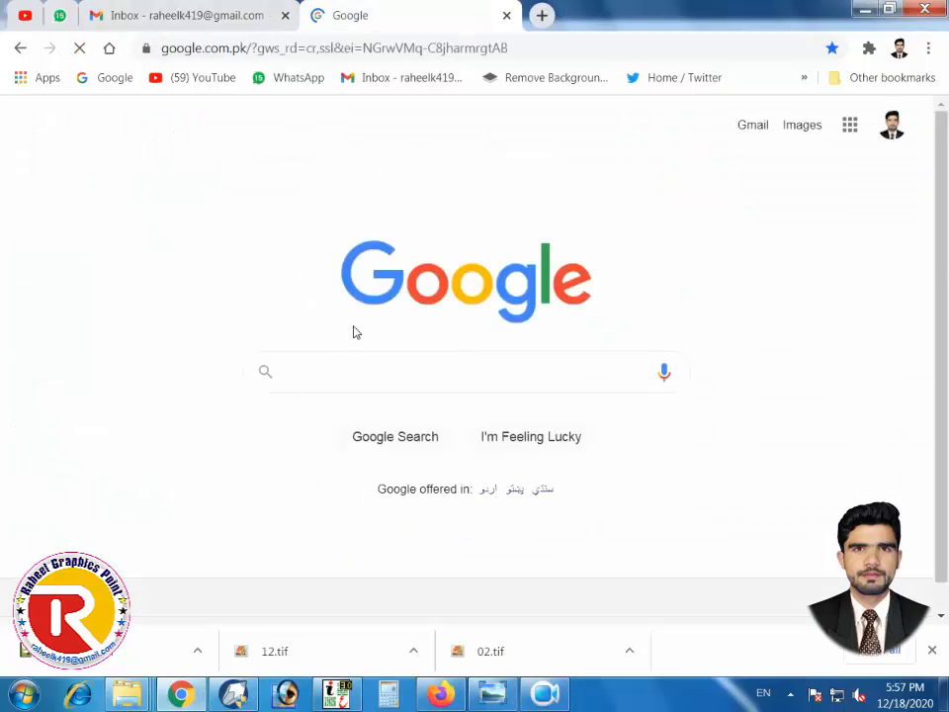
click(354, 369)
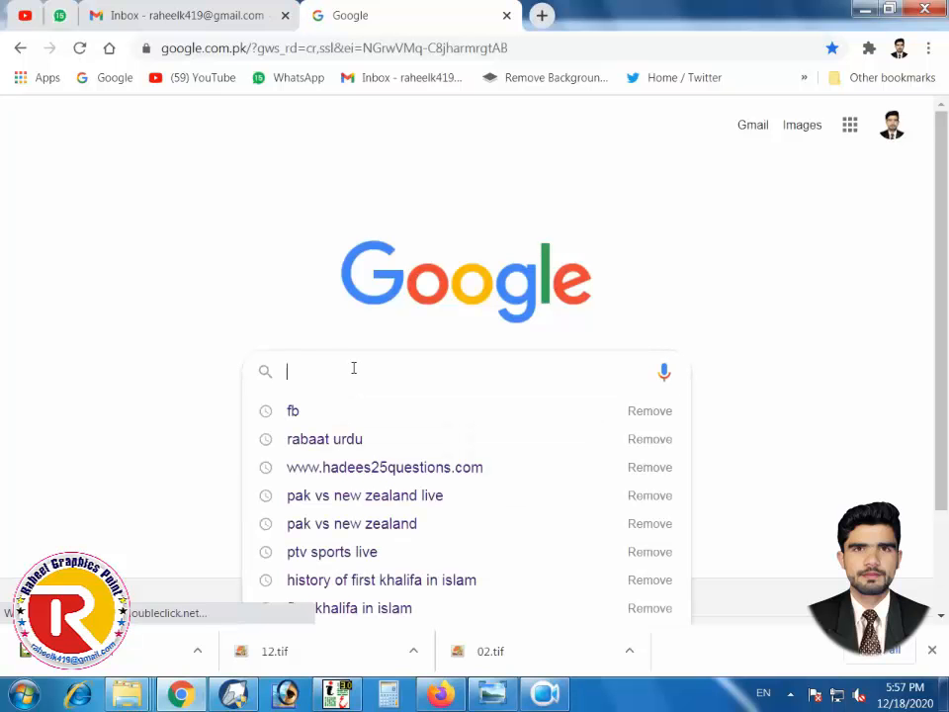
text(lau)
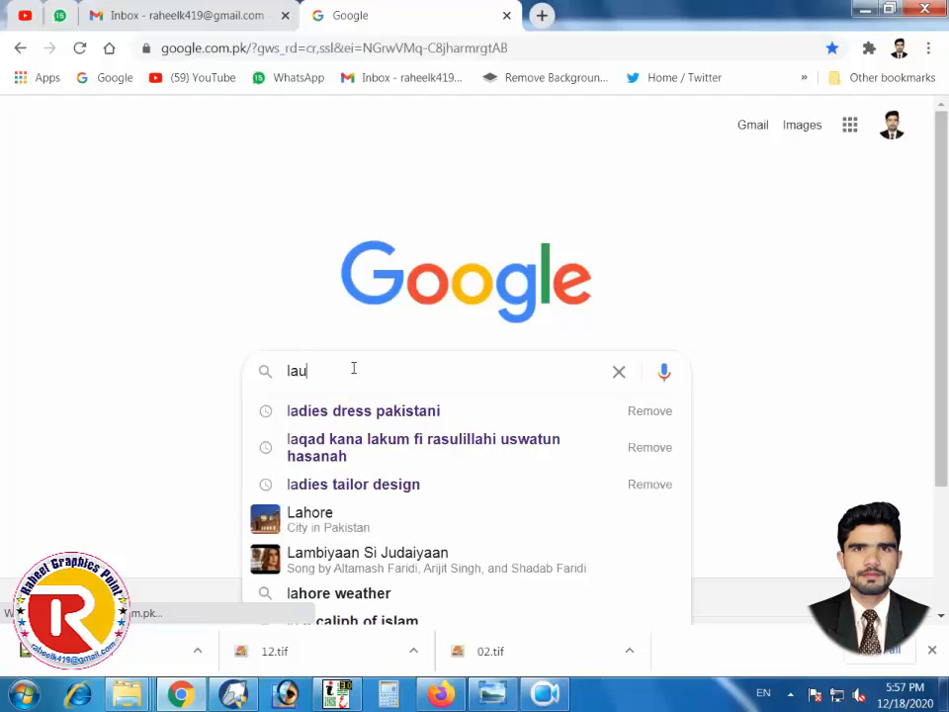
key(BackSpace)
key(BackSpace)
key(BackSpace)
text(alumin)
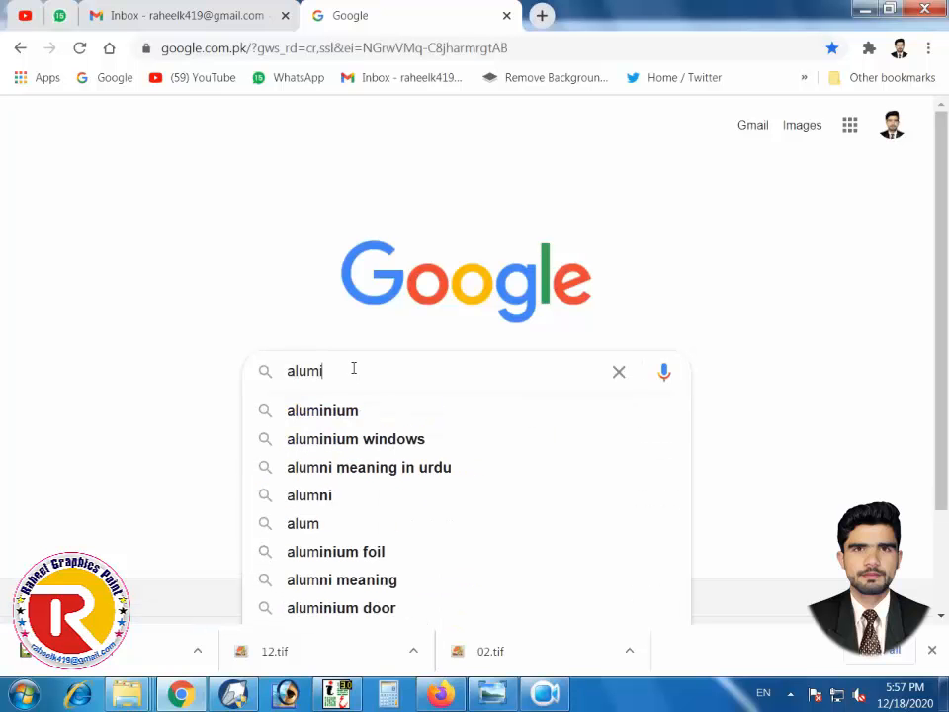
key(Down)
key(Down)
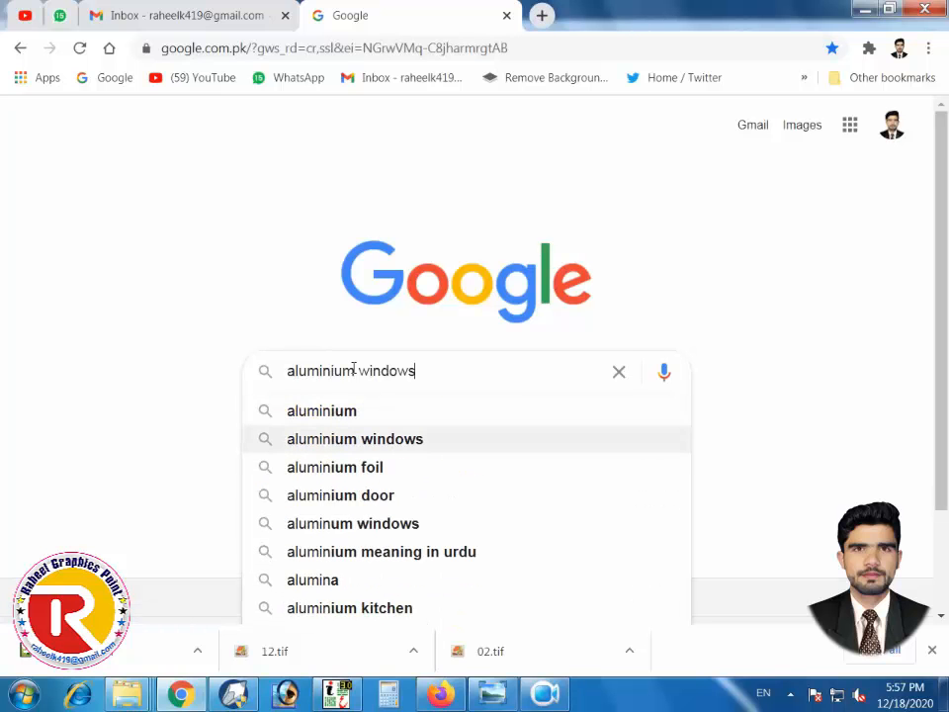
key(Return)
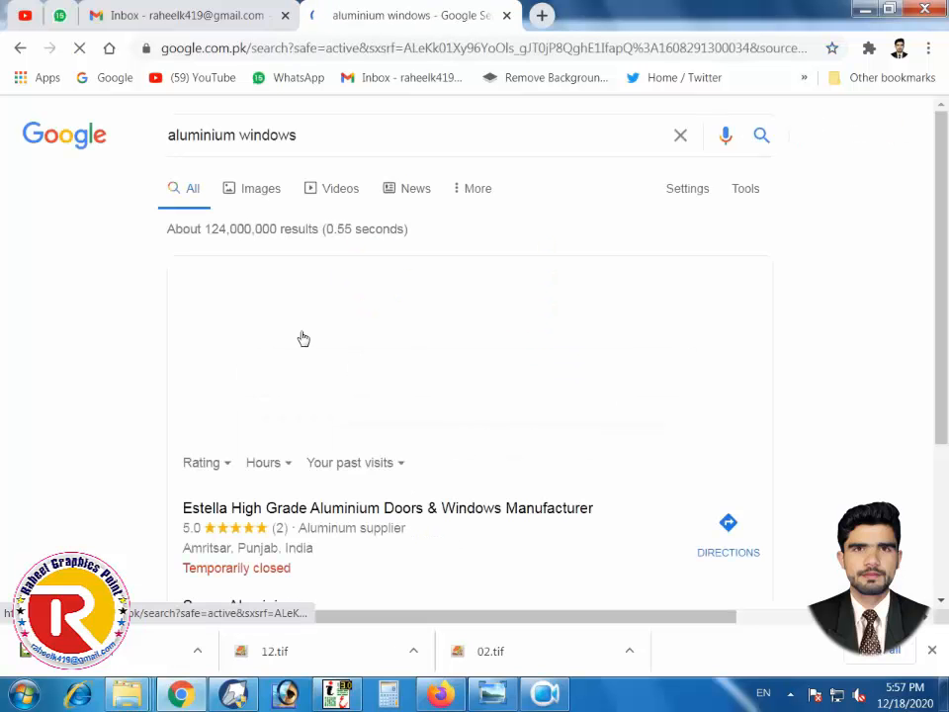
click(248, 197)
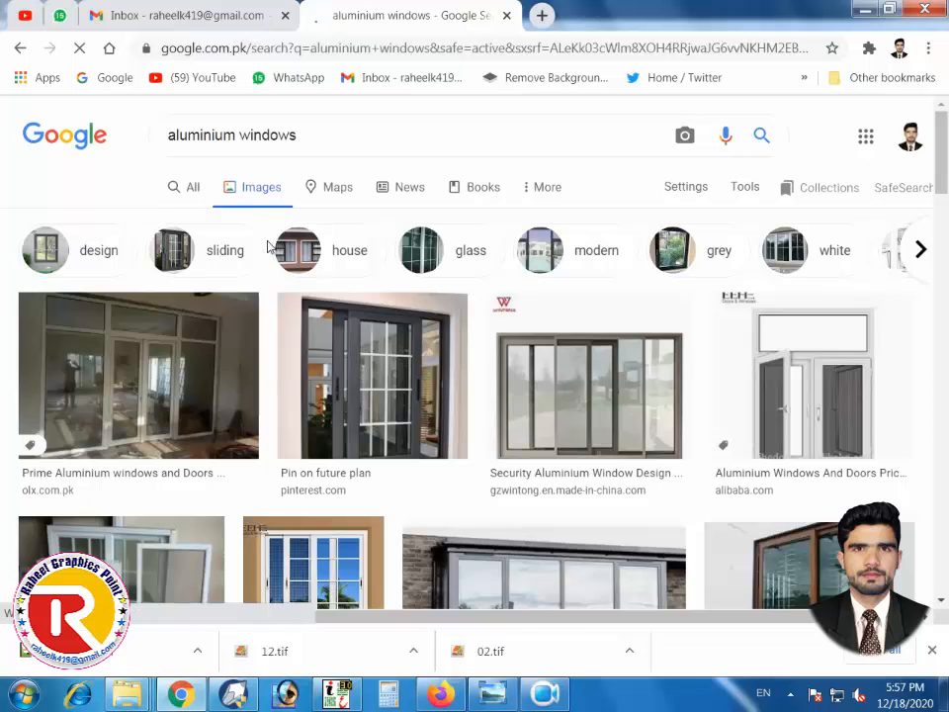
scroll(425, 436, down, 3)
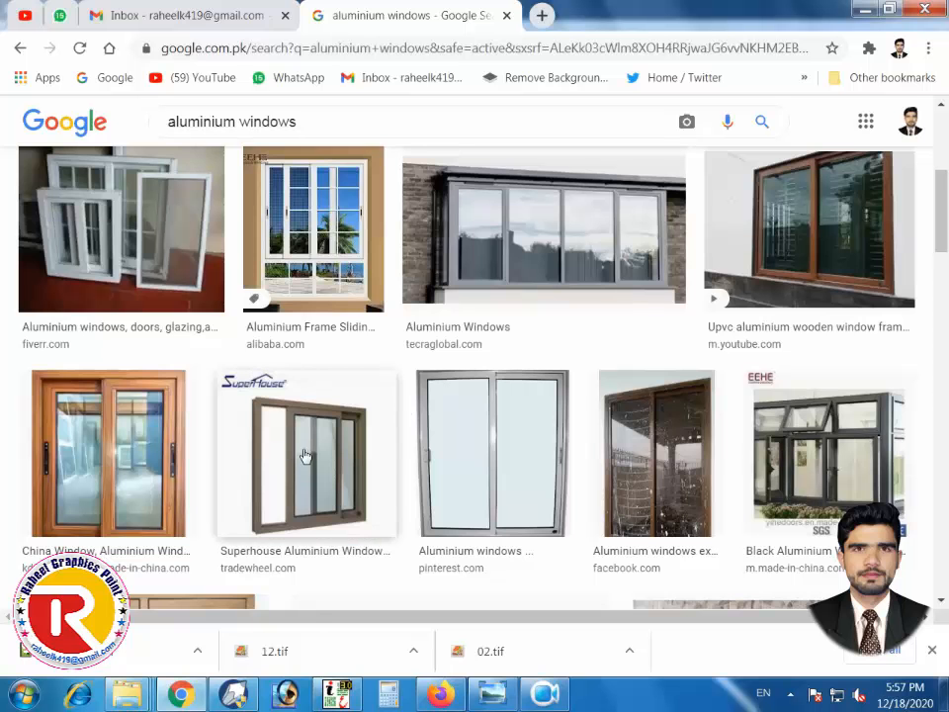
Copy the Superhouse aluminium sliding window image from its preview
click(340, 455)
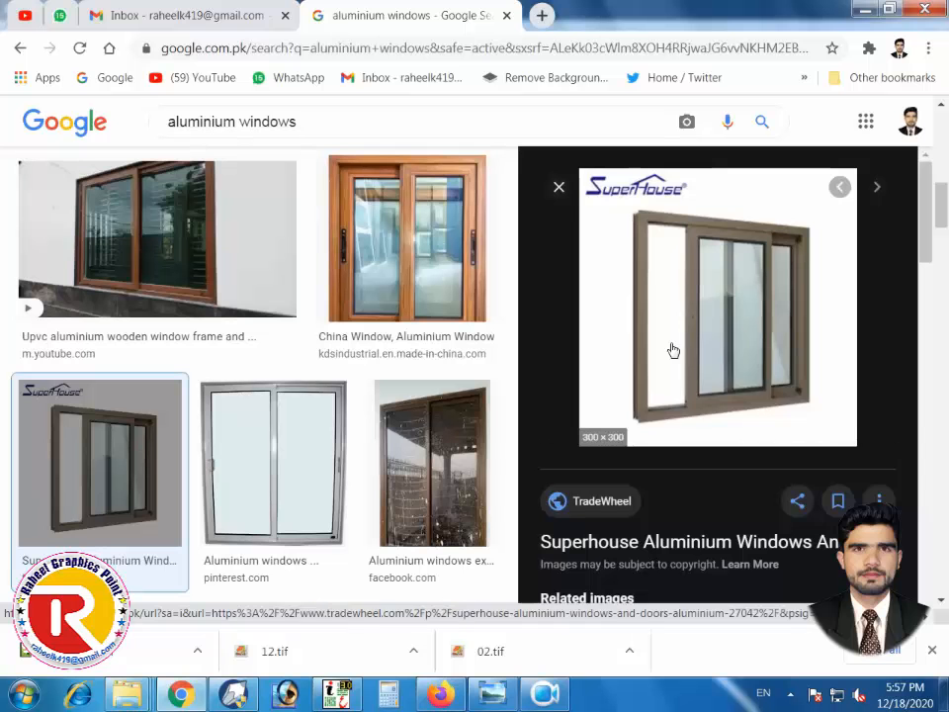
right_click(670, 347)
click(712, 559)
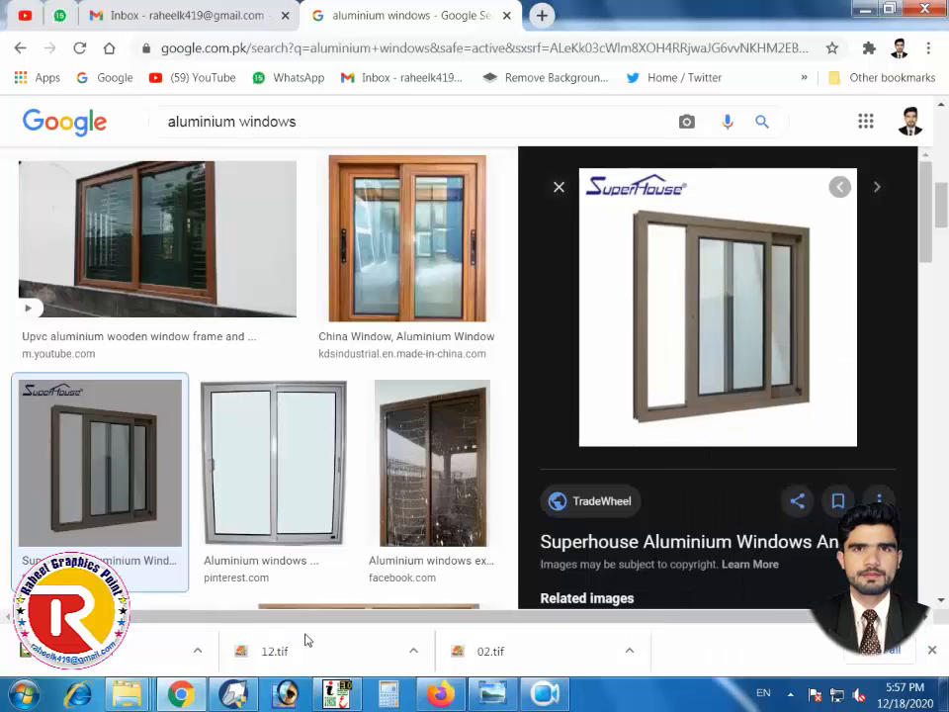
click(233, 695)
Paste the window photo, shrink it to about 20.5% and place it left of the card
key(ctrl+v)
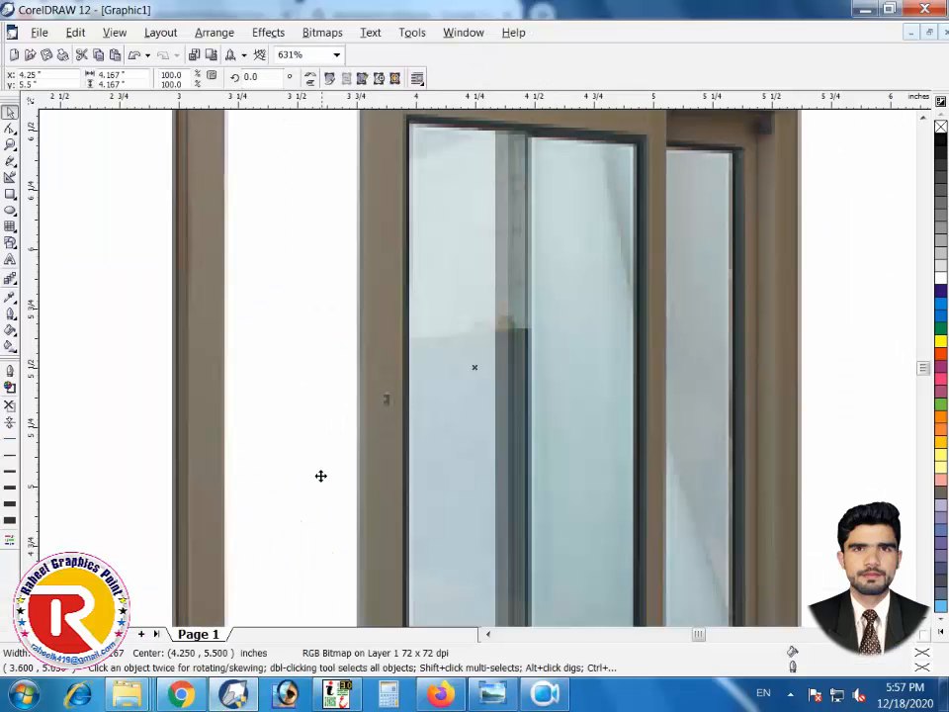
key(shift+F2)
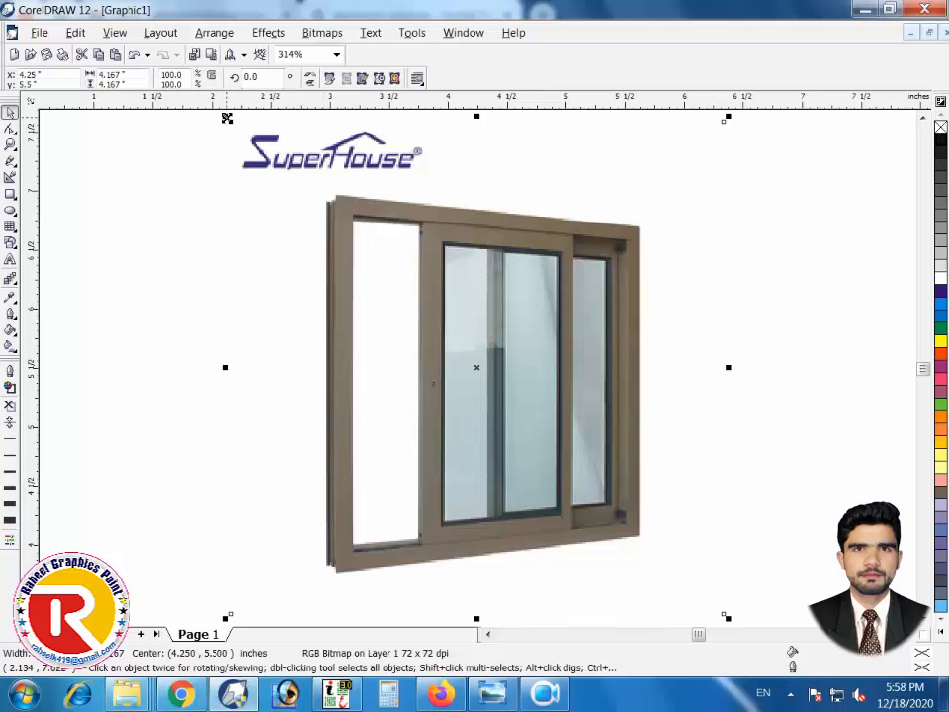
drag(233, 121, 423, 315)
drag(500, 358, 193, 400)
click(185, 509)
click(539, 703)
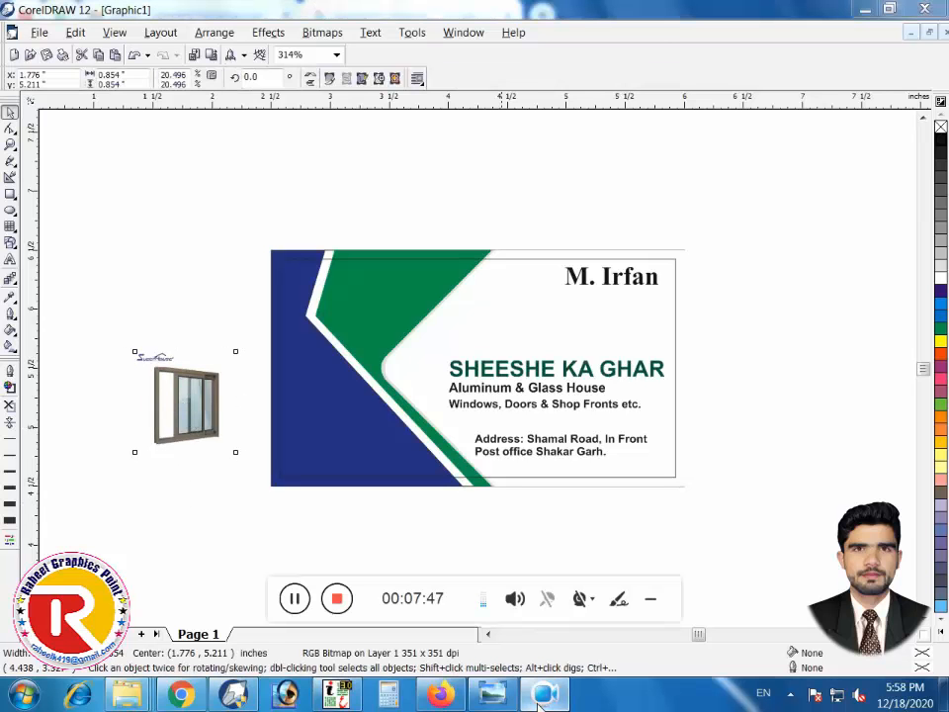
click(301, 602)
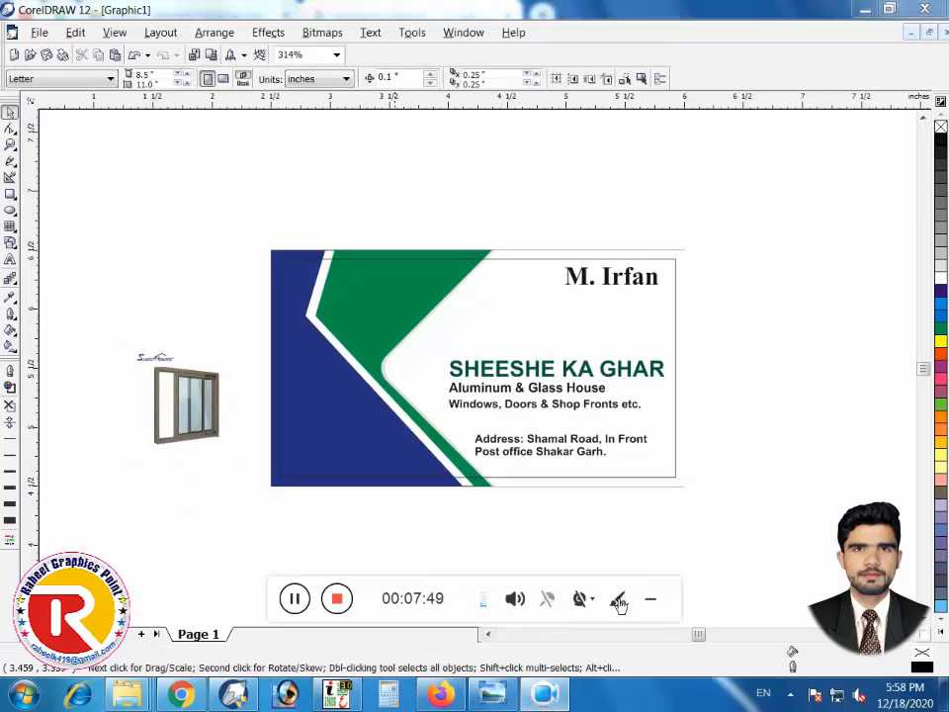
click(182, 395)
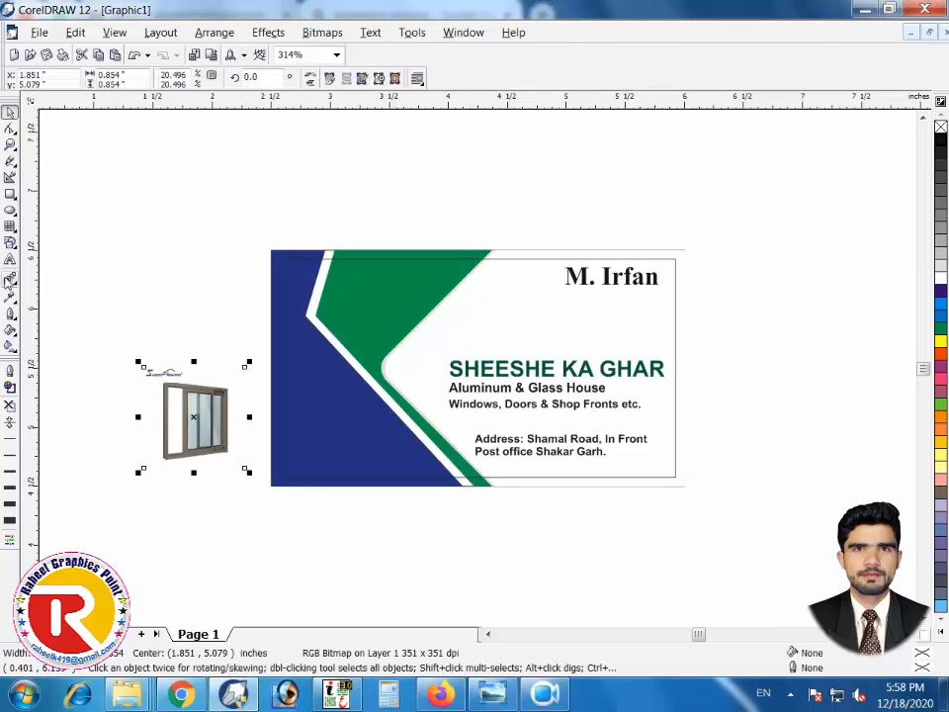
click(10, 194)
Draw a white rounded-corner rectangle on the card's navy area and drag a copy upward
drag(337, 386, 414, 460)
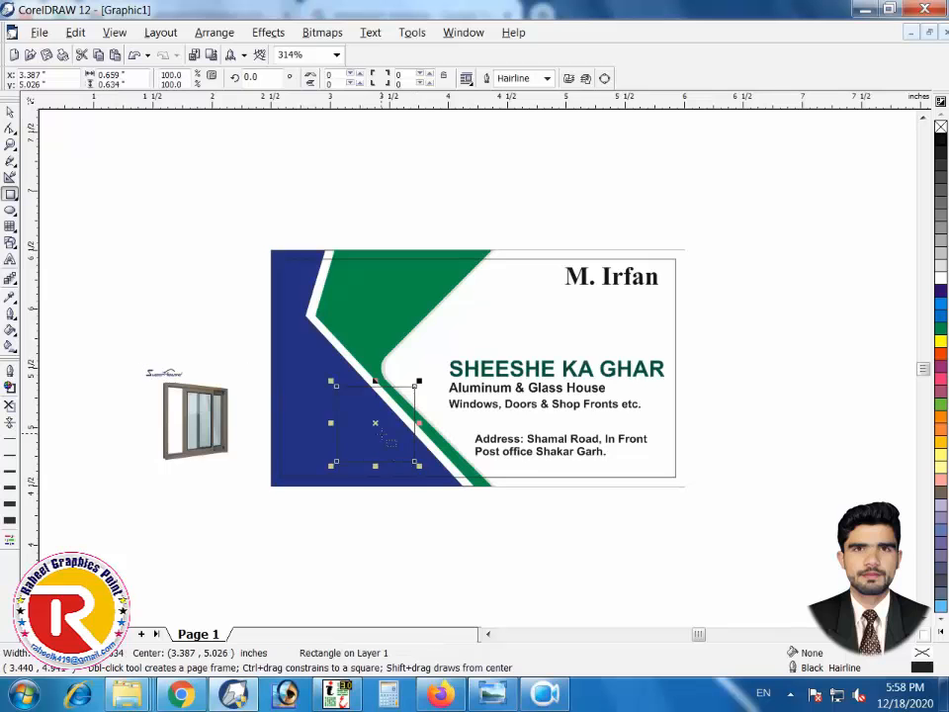
drag(418, 382, 390, 382)
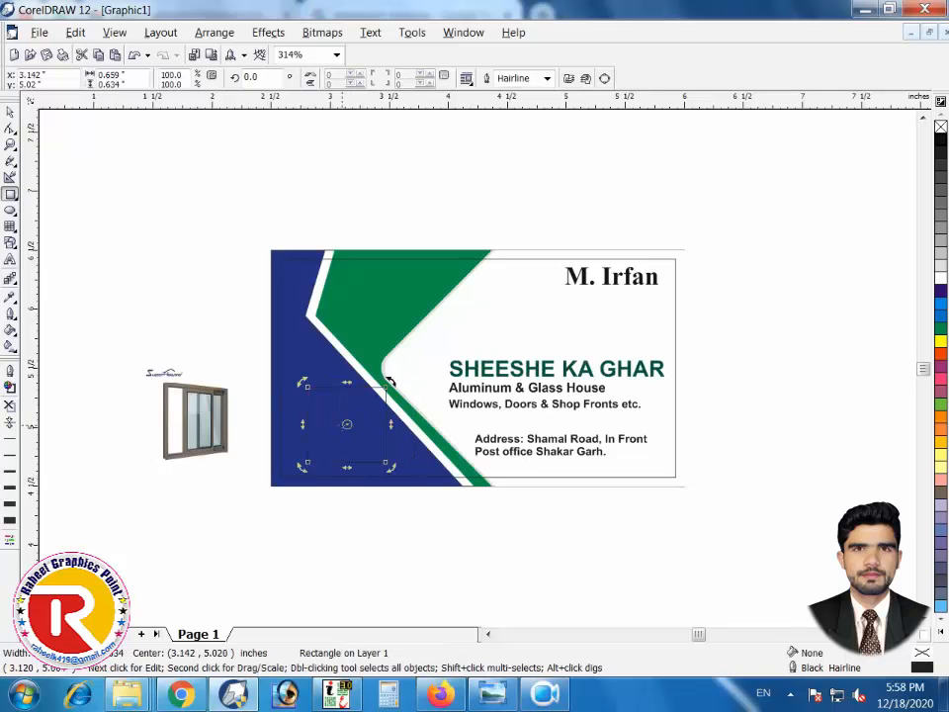
key(F10)
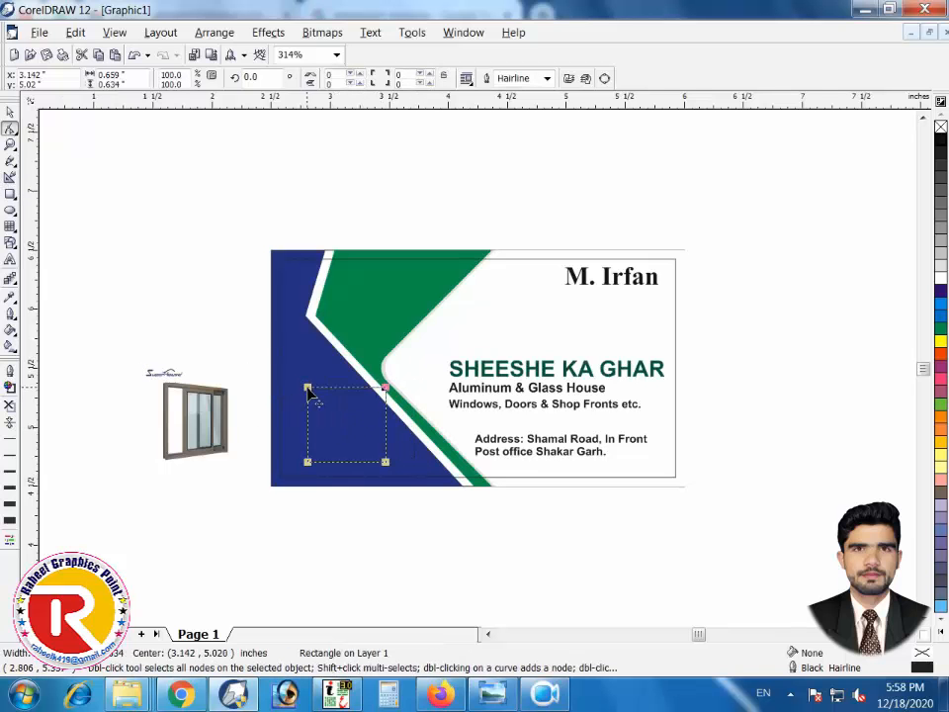
drag(308, 388, 384, 393)
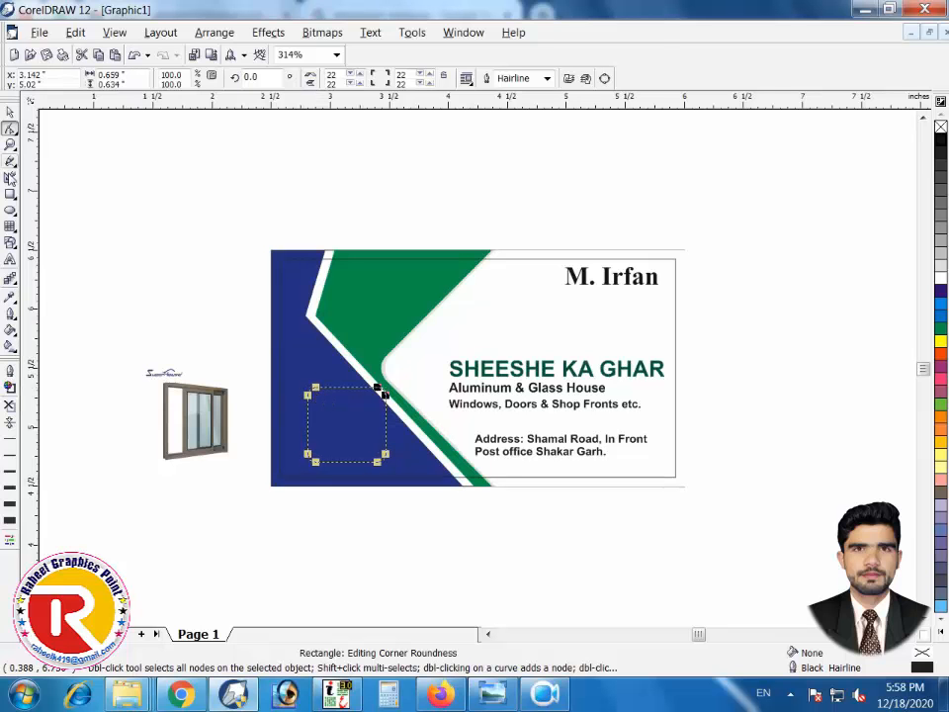
key(space)
click(940, 280)
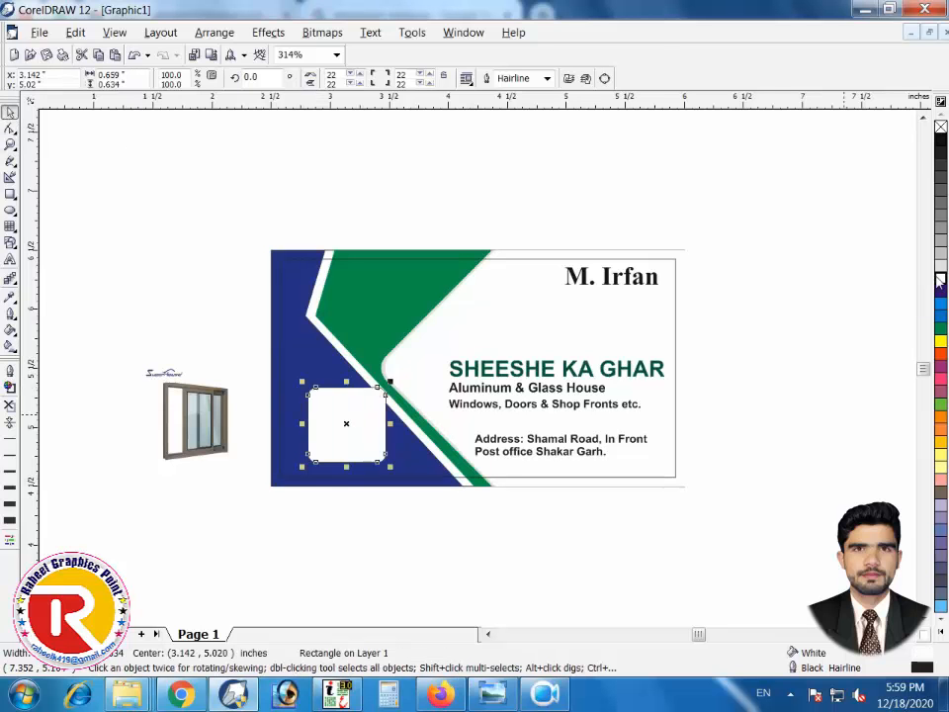
click(368, 543)
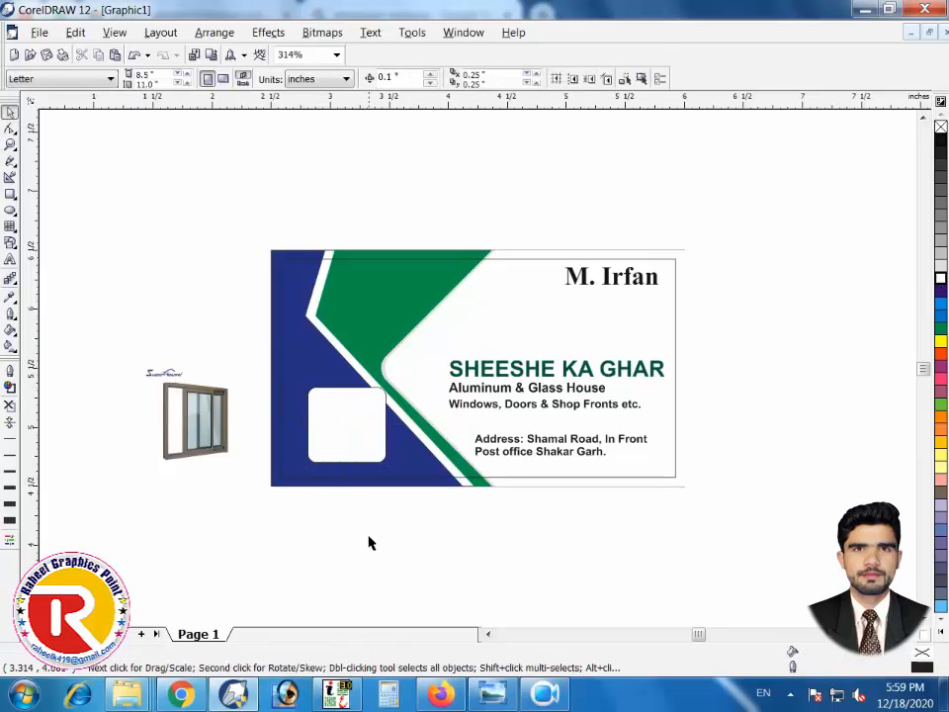
drag(368, 437, 364, 345)
Drop the copy and give both rounded squares a red outline
shift+click(367, 419)
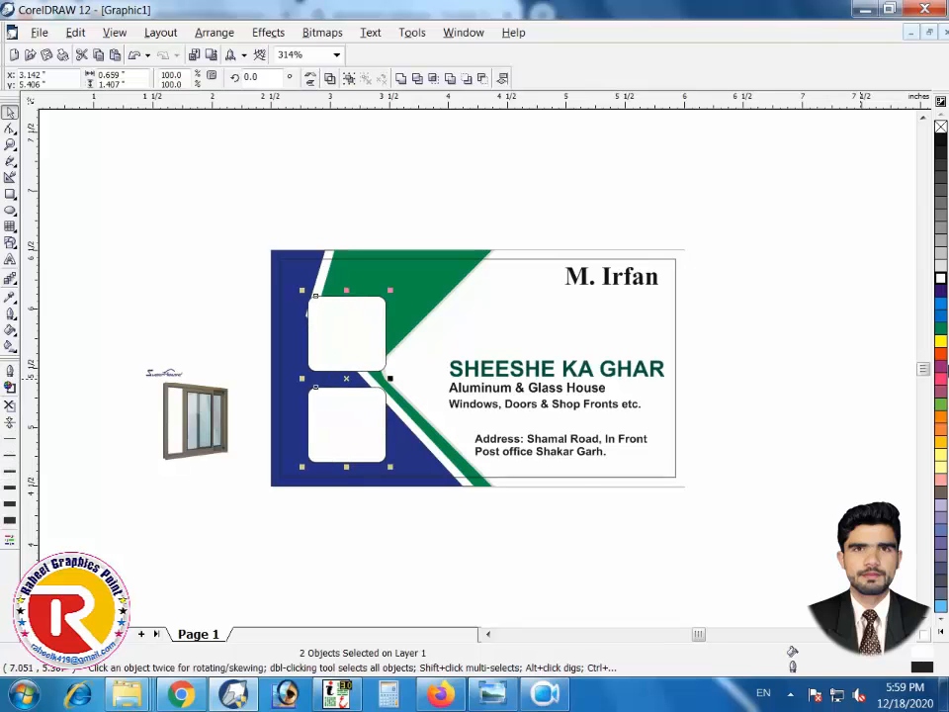
right_click(941, 354)
click(260, 525)
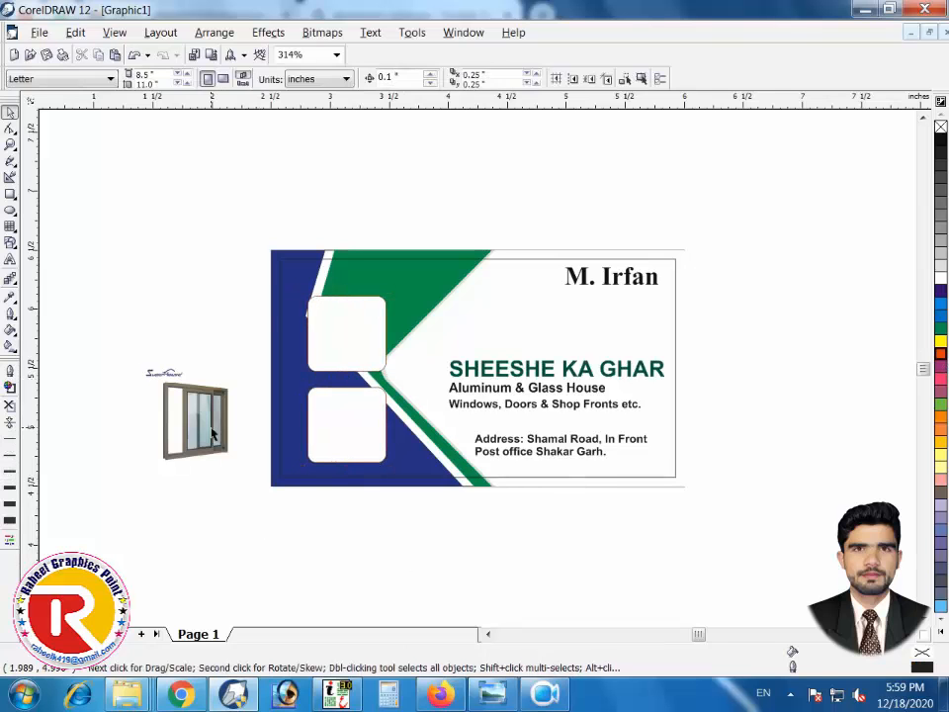
PowerClip the window photo into the lower rounded square and open its contents for editing
click(195, 420)
click(268, 33)
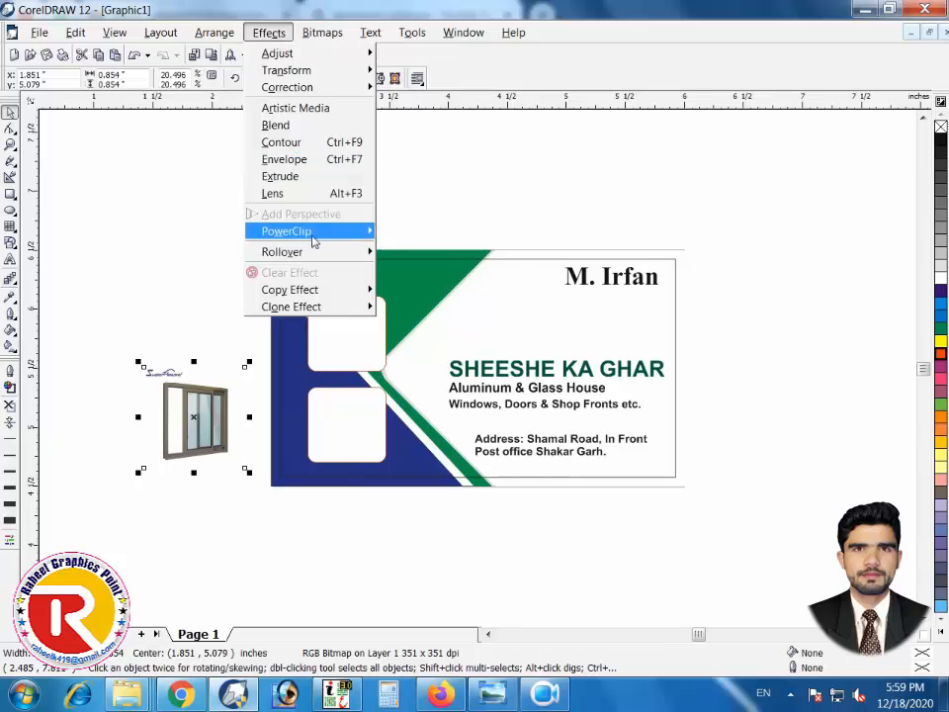
mouse_move(297, 231)
click(413, 234)
click(356, 410)
right_click(358, 409)
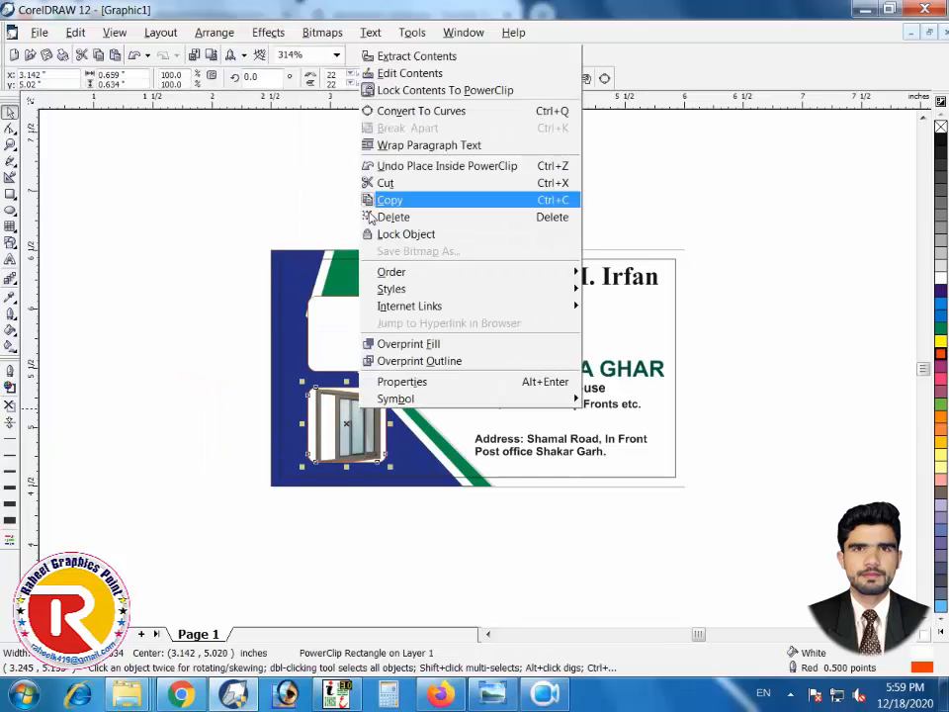
click(395, 91)
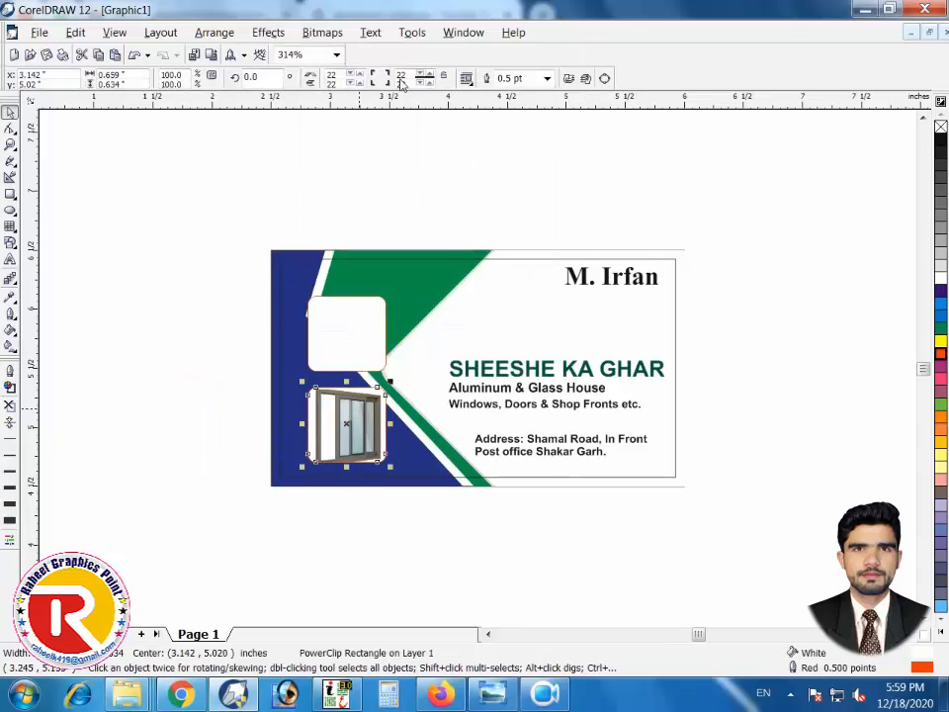
right_click(368, 384)
click(396, 53)
Shrink the framed window photo to about 63% and crop the logo off its top
click(385, 384)
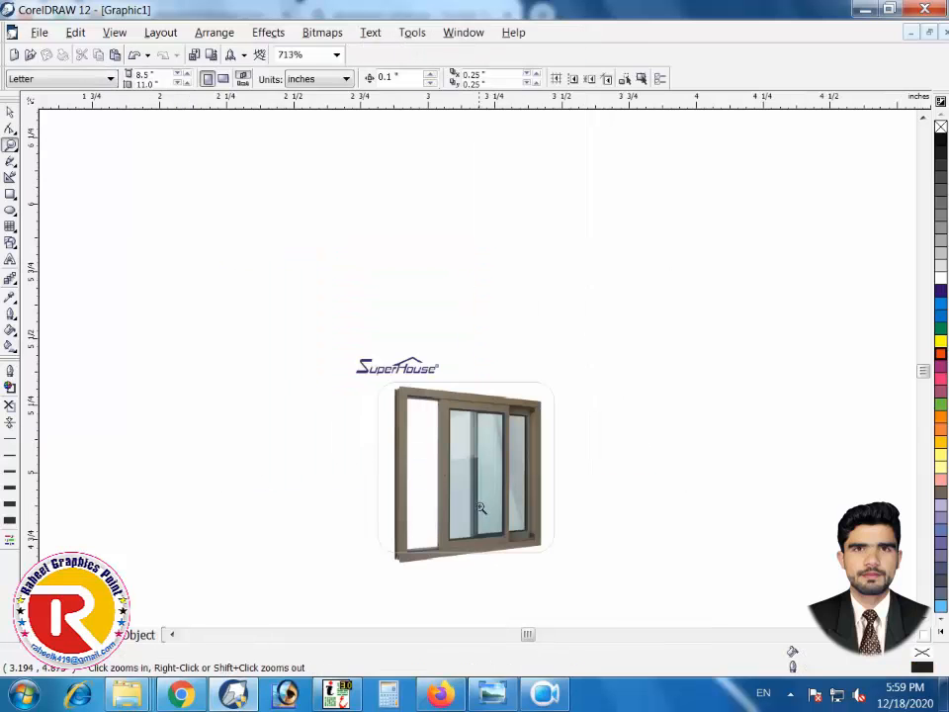
click(528, 535)
drag(585, 581, 549, 561)
click(509, 508)
drag(583, 588, 551, 541)
click(10, 128)
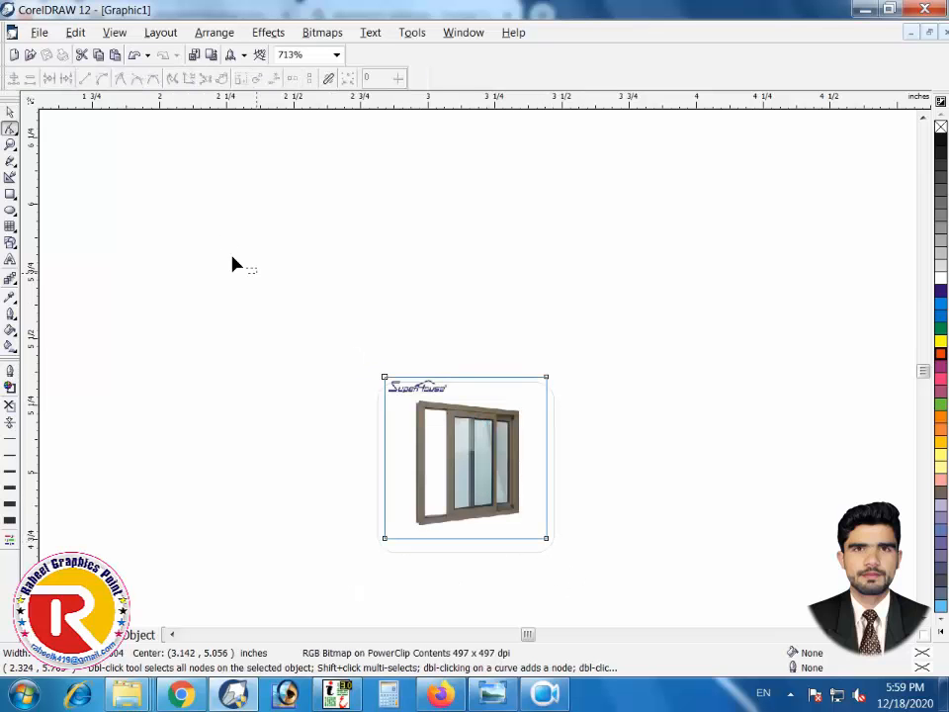
drag(248, 269, 656, 449)
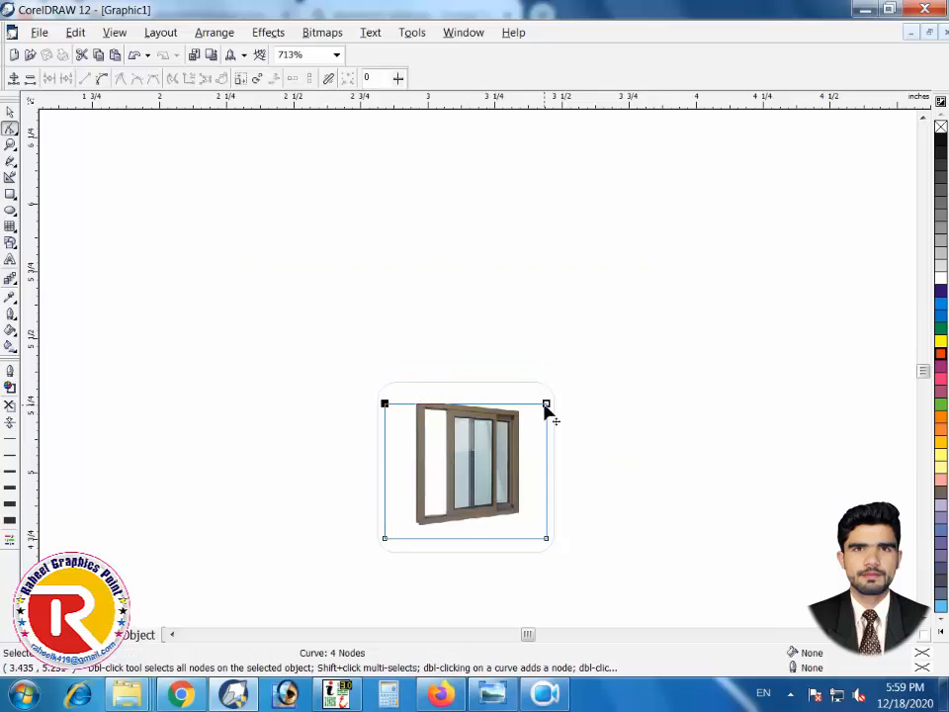
drag(547, 404, 548, 397)
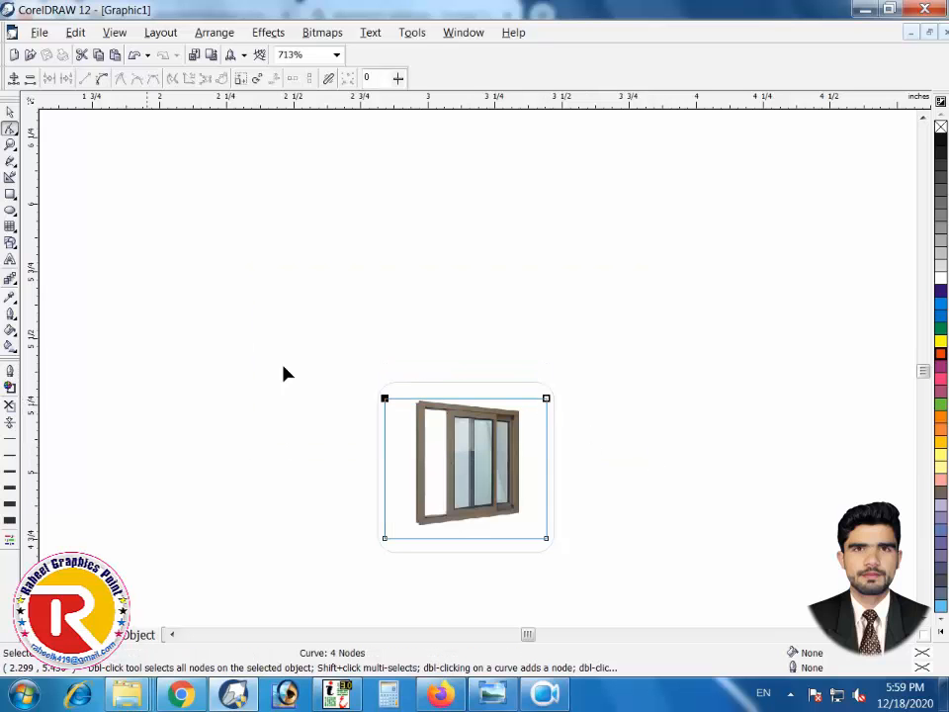
click(10, 112)
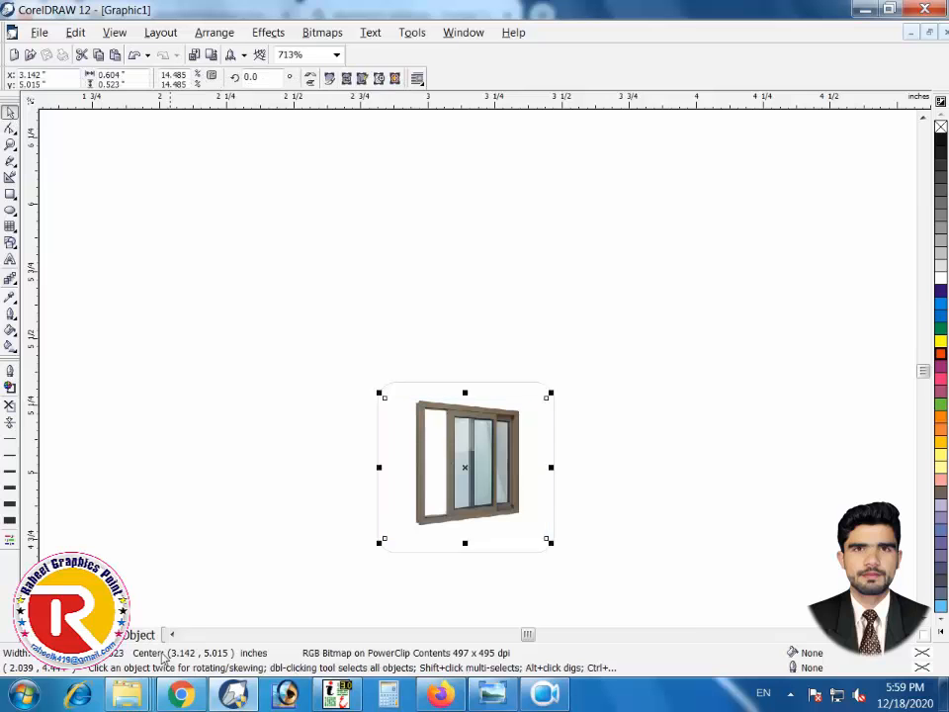
click(140, 633)
click(198, 439)
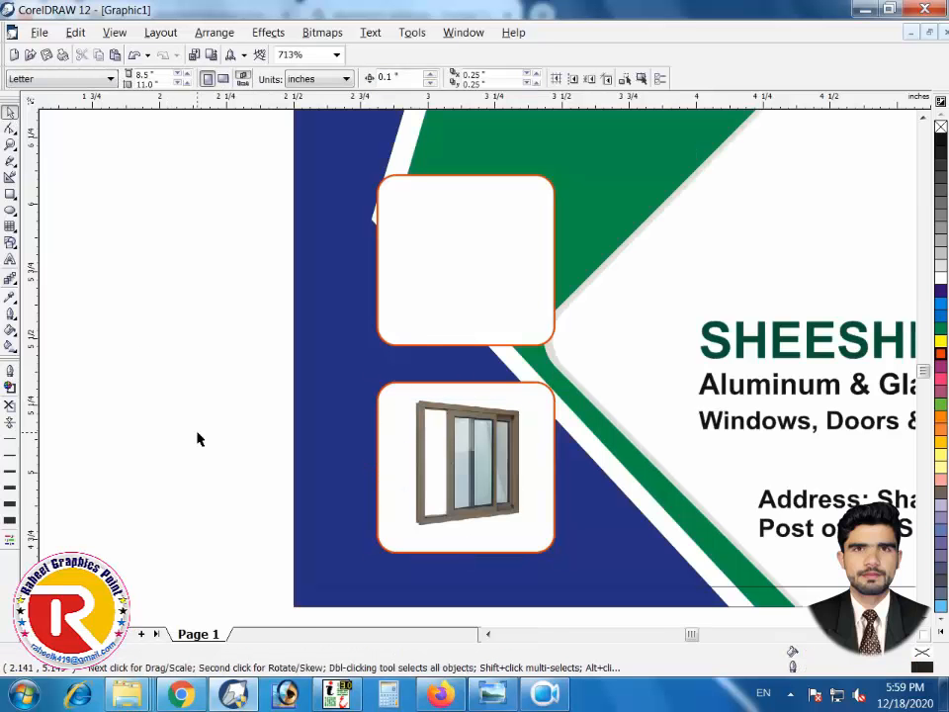
Re-edit the lower frame's contents and enlarge the window photo to about 121%
key(F4)
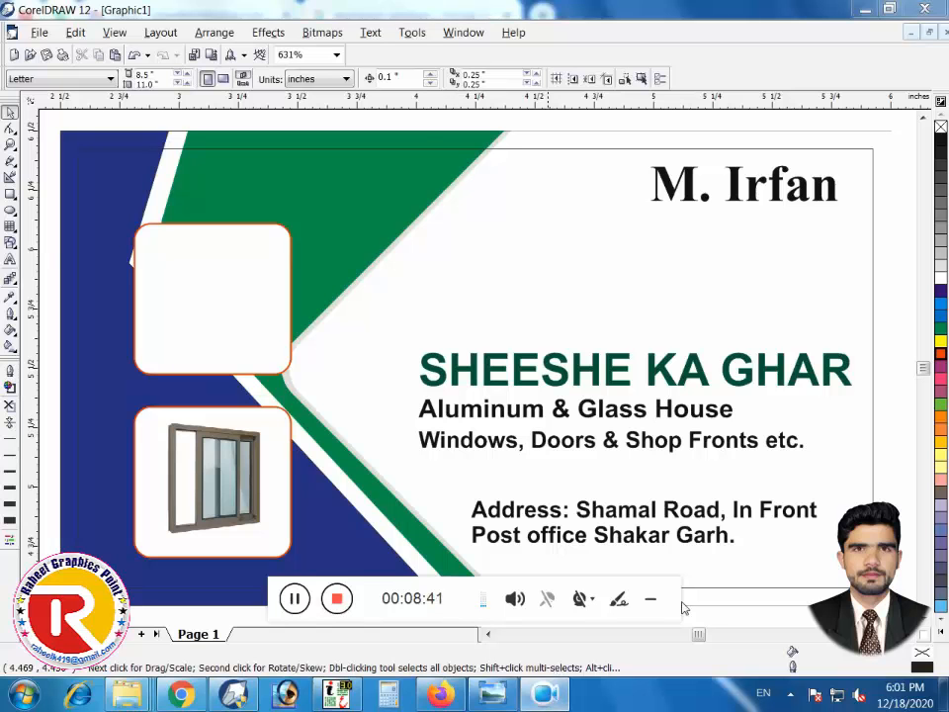
click(213, 476)
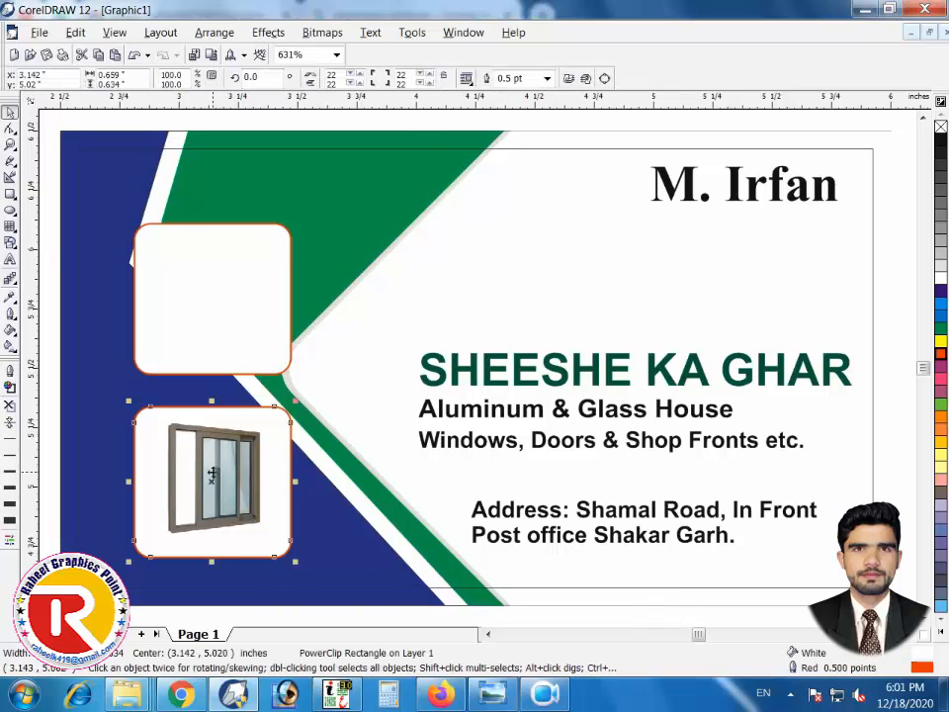
right_click(214, 474)
click(243, 136)
click(253, 483)
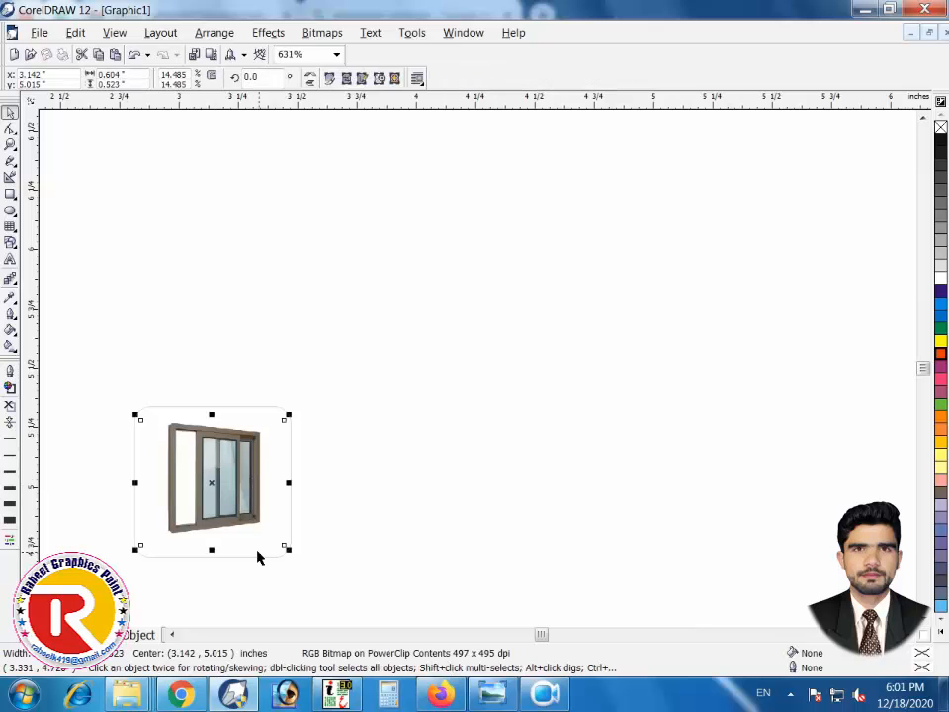
drag(287, 549, 305, 561)
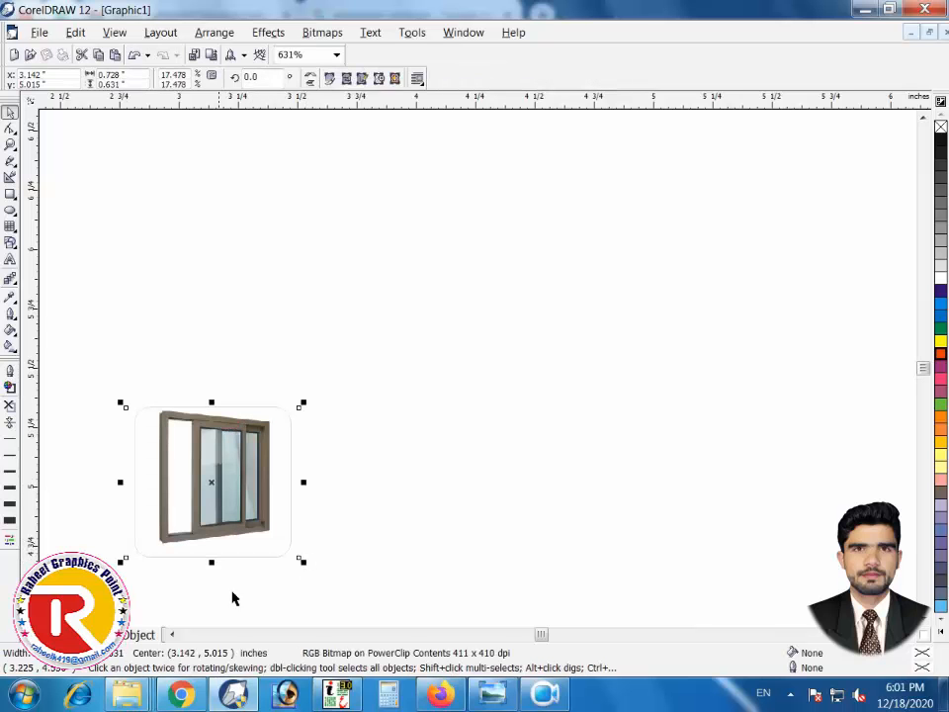
click(121, 634)
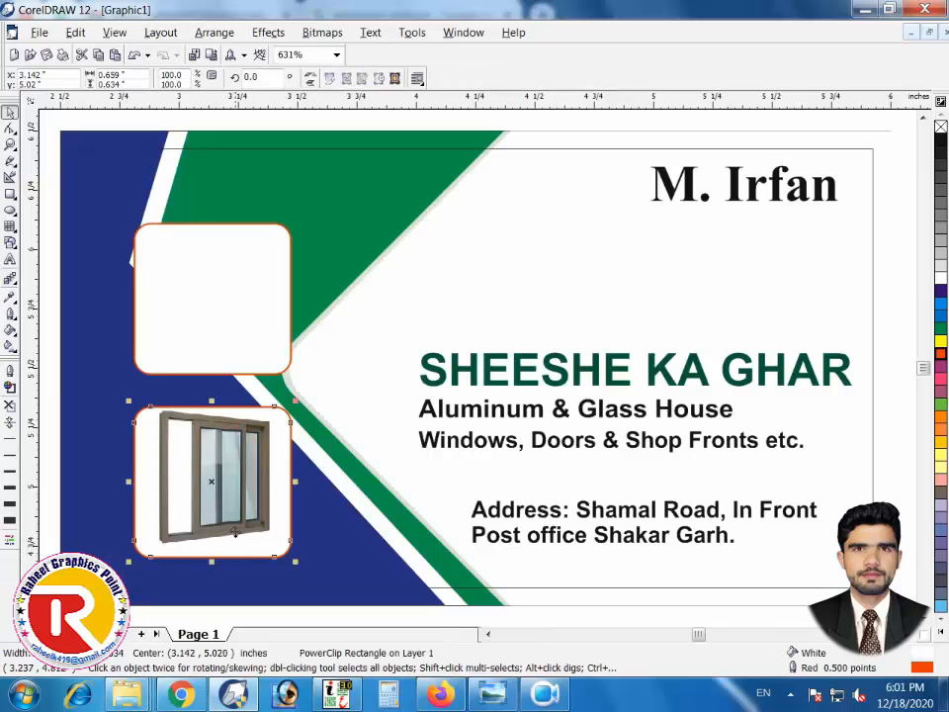
Browse further down the aluminium windows image results and load more images
key(alt+Tab)
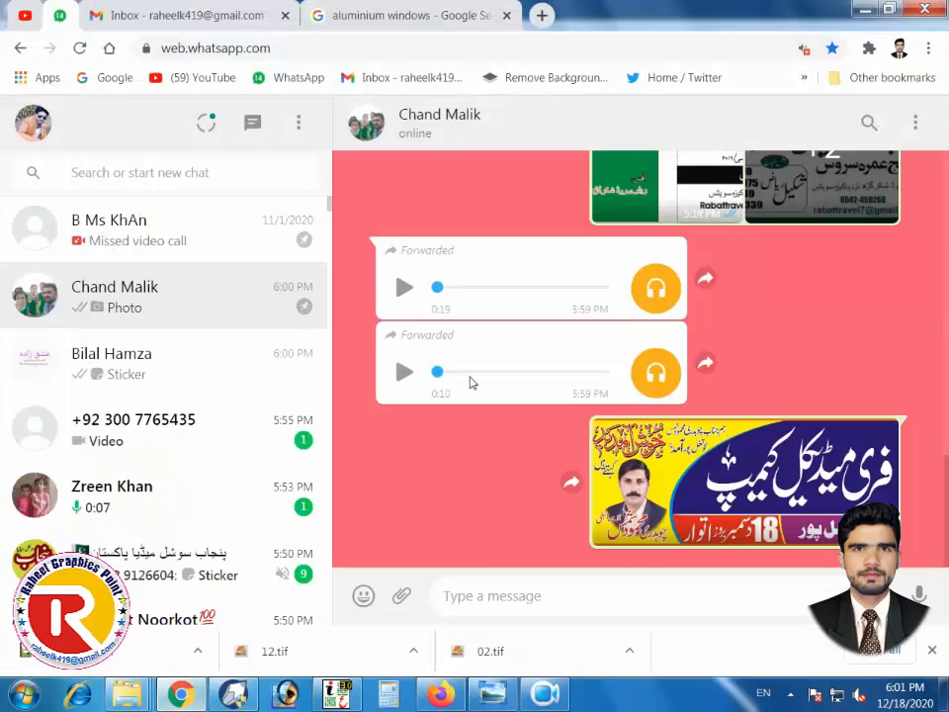
click(356, 26)
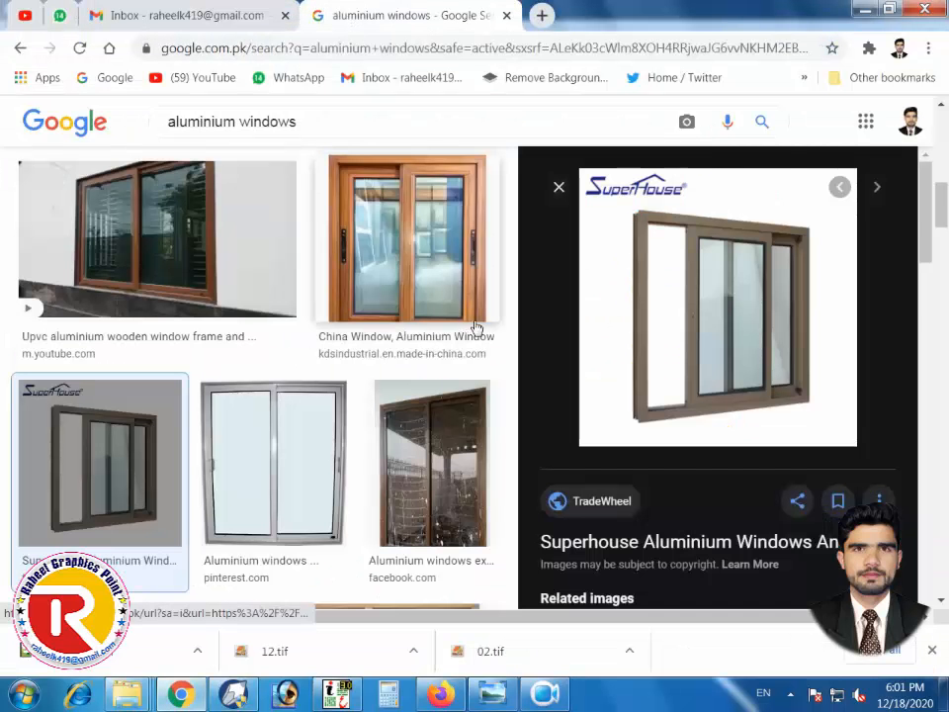
scroll(648, 322, down, 5)
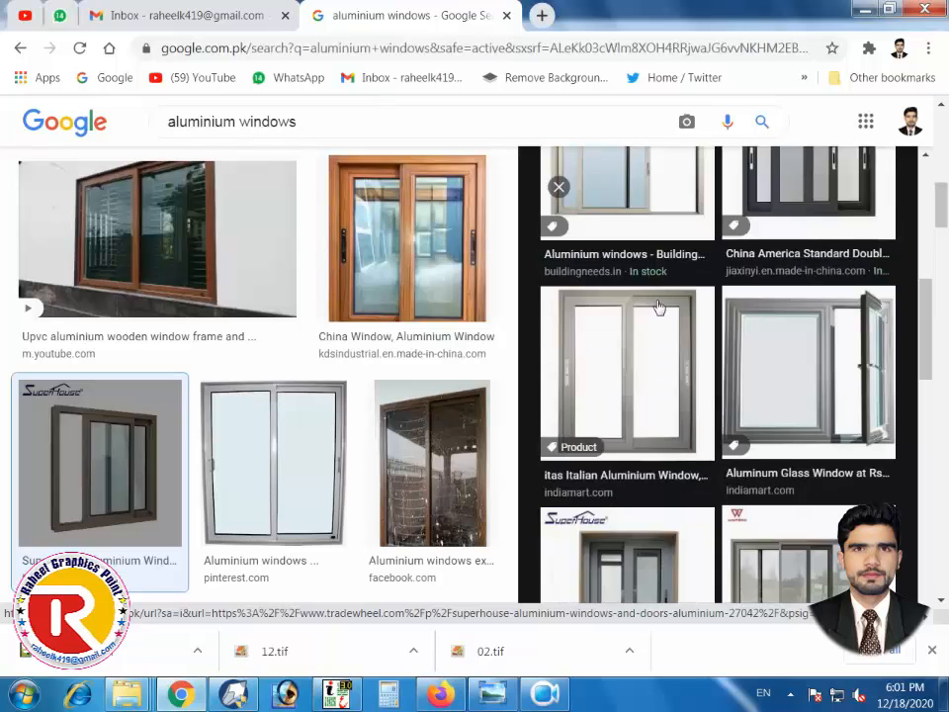
scroll(669, 307, up, 2)
scroll(669, 302, down, 2)
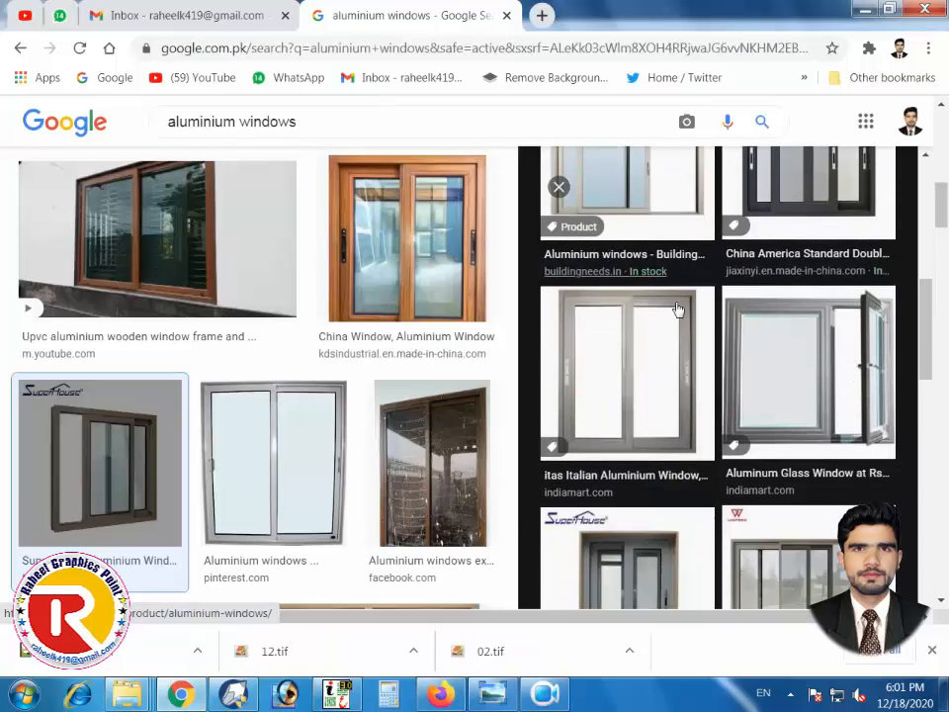
scroll(789, 376, down, 3)
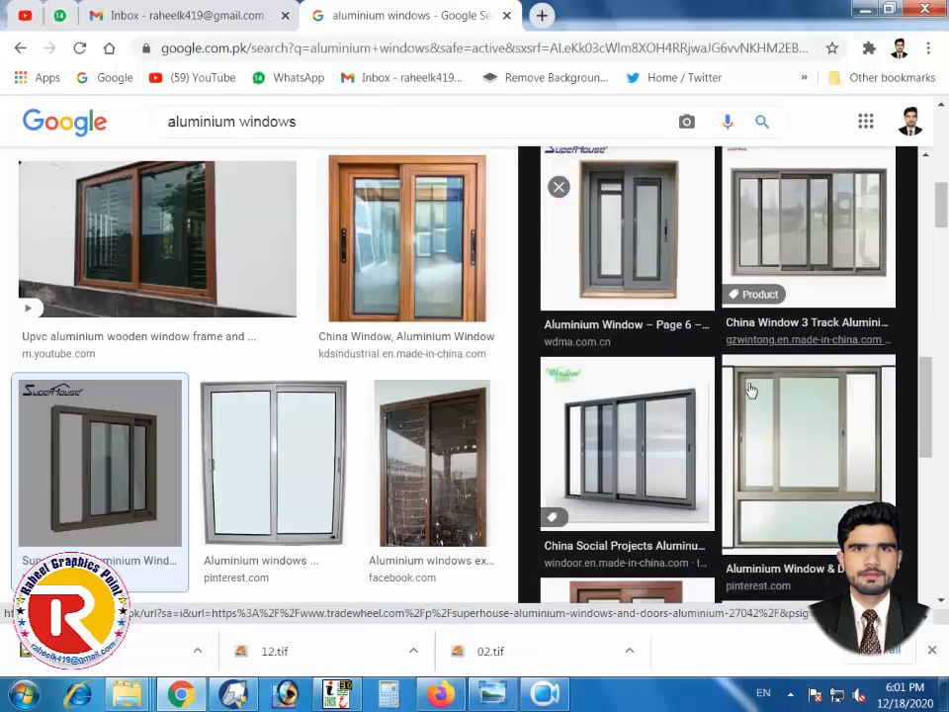
scroll(735, 390, down, 3)
scroll(740, 374, down, 3)
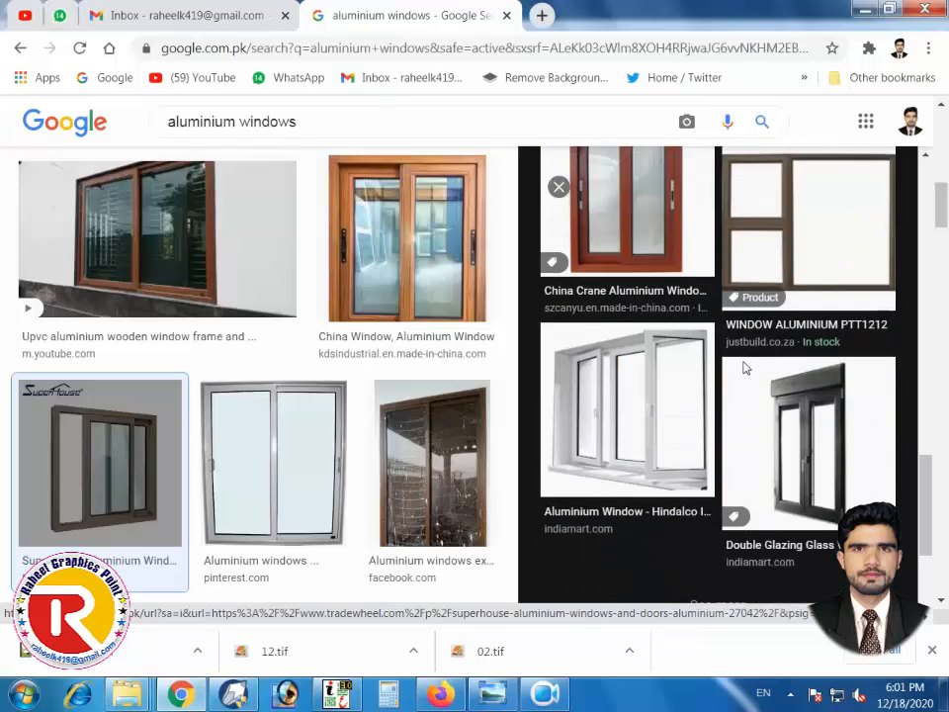
scroll(745, 364, down, 2)
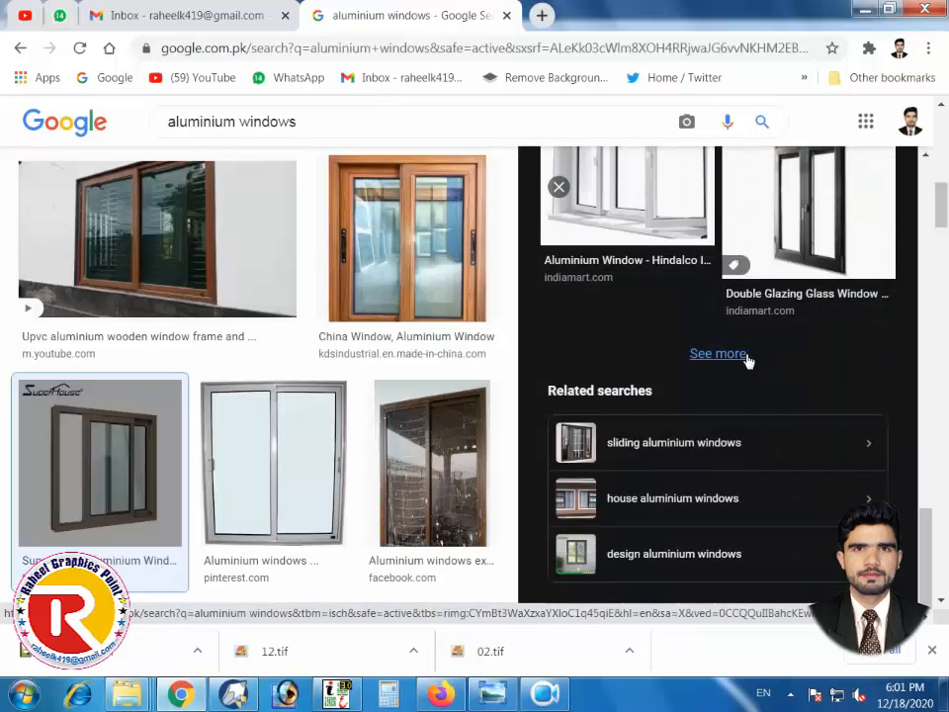
click(747, 360)
scroll(749, 358, down, 3)
scroll(749, 357, up, 8)
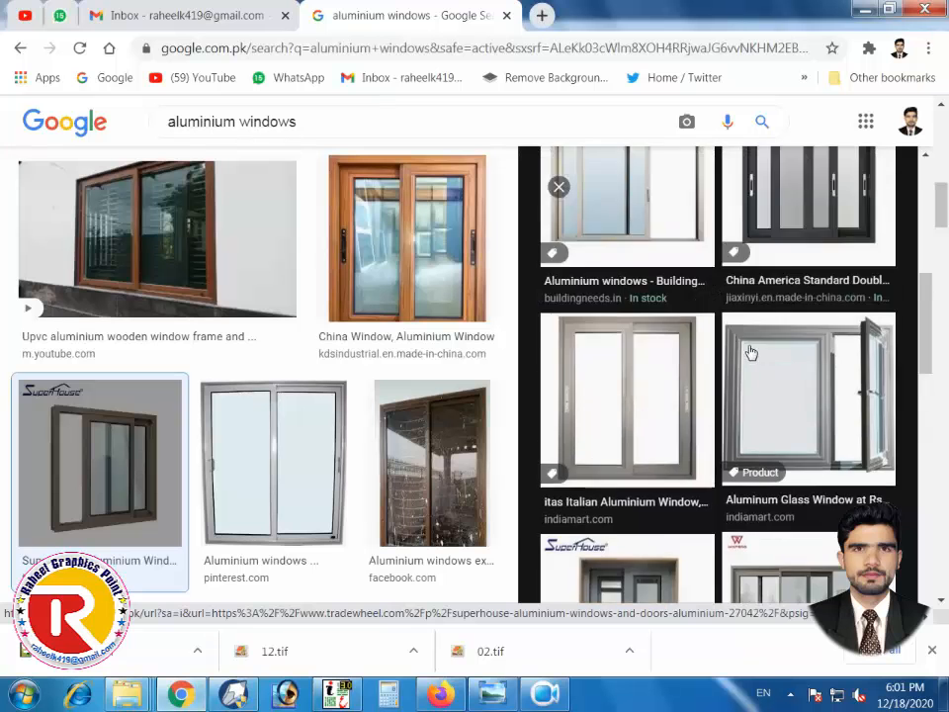
scroll(753, 348, down, 5)
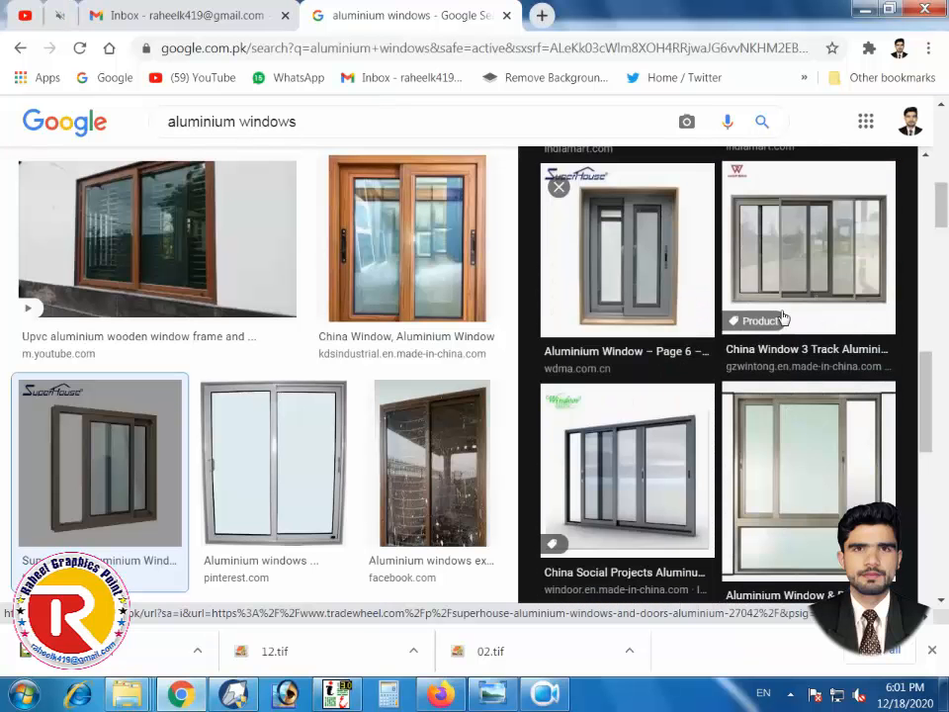
Copy the grey three-panel China Social Projects sliding window image
click(690, 486)
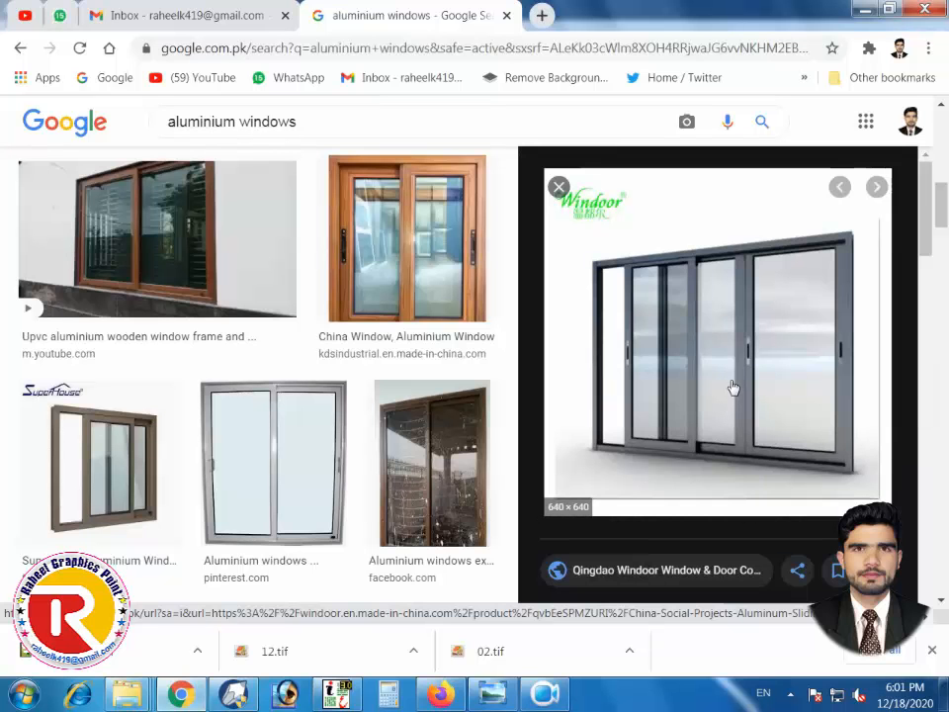
right_click(733, 387)
click(721, 293)
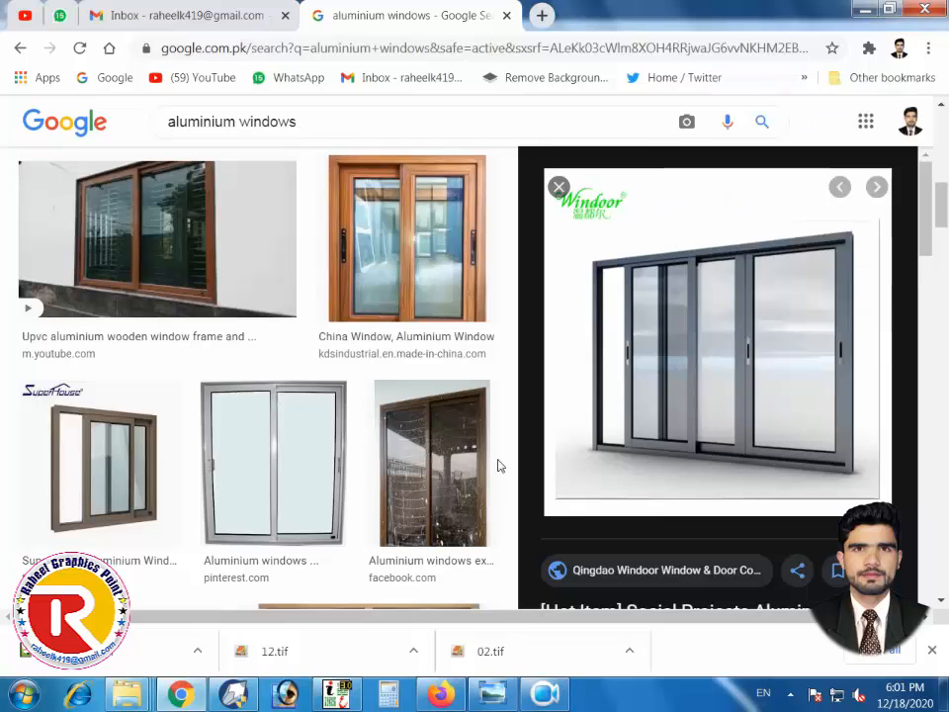
key(alt+Tab)
Paste and shrink the grey window photo, then PowerClip it into the empty top rounded frame
key(ctrl+v)
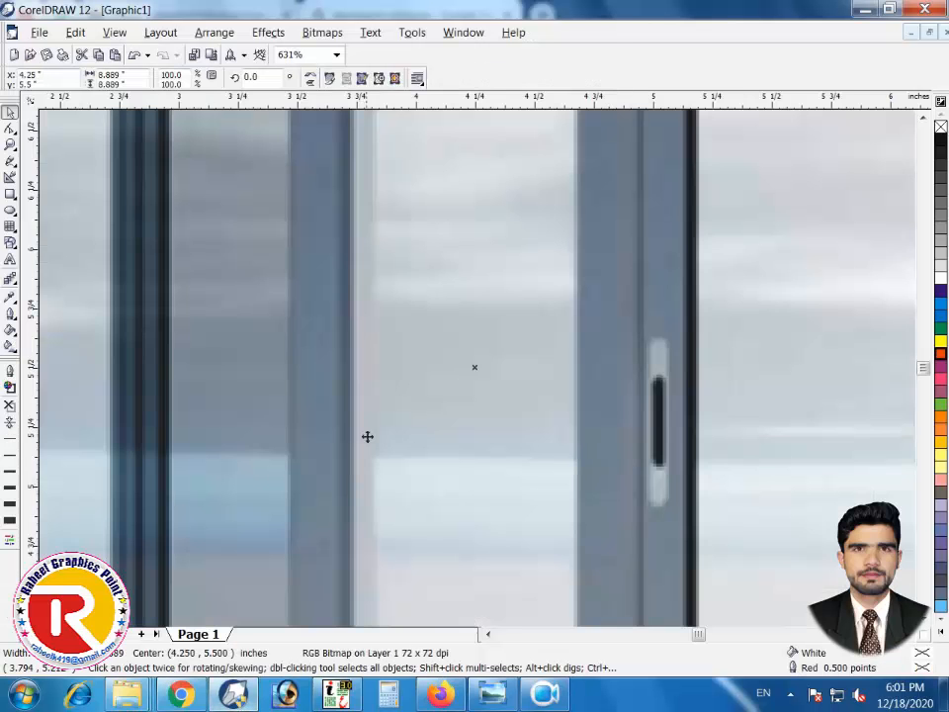
key(F4)
drag(228, 117, 430, 307)
key(p)
key(F4)
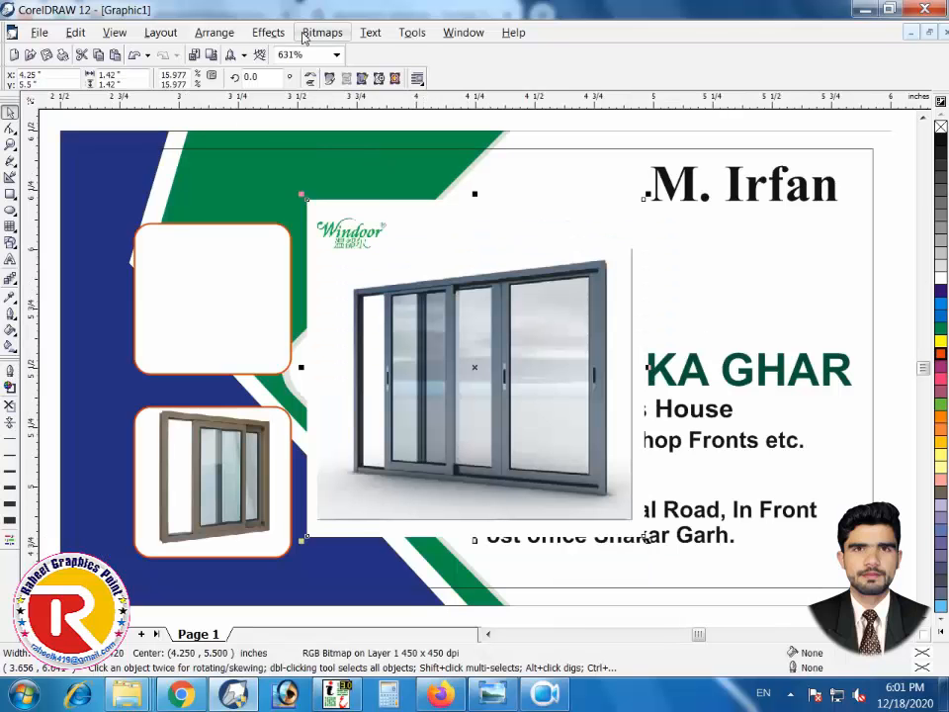
click(268, 32)
click(425, 174)
click(186, 292)
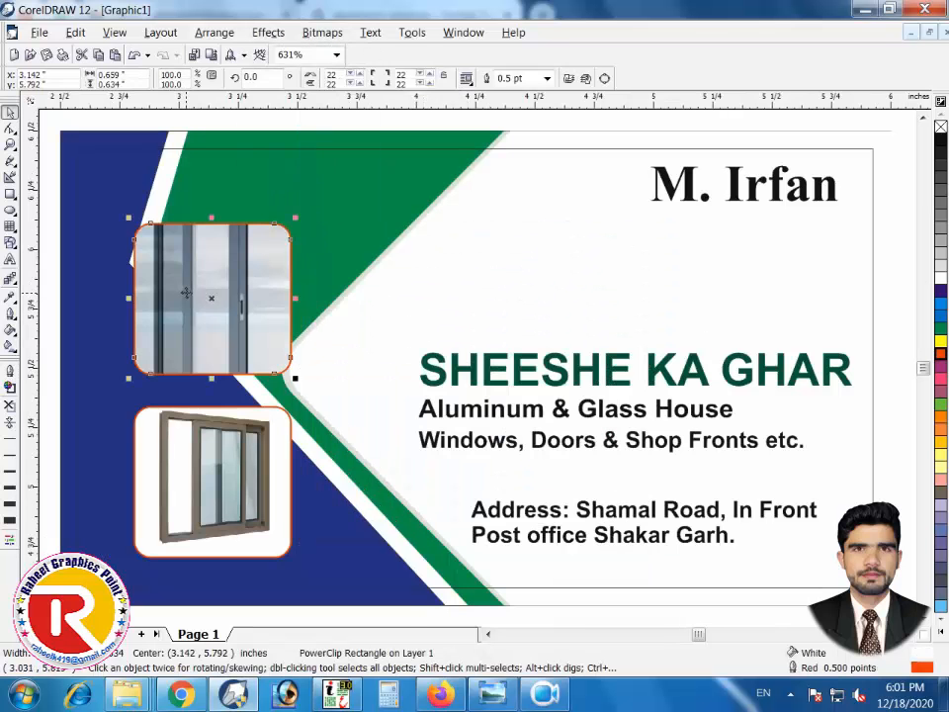
right_click(185, 293)
click(217, 317)
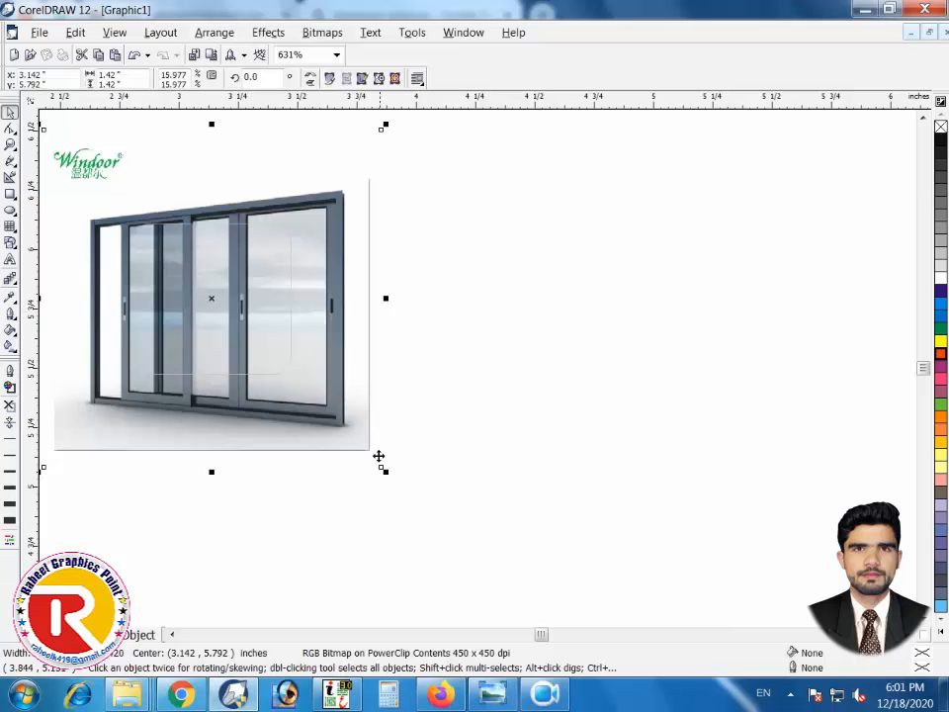
Shrink and reposition the photo to fit within the top frame
drag(385, 468, 283, 403)
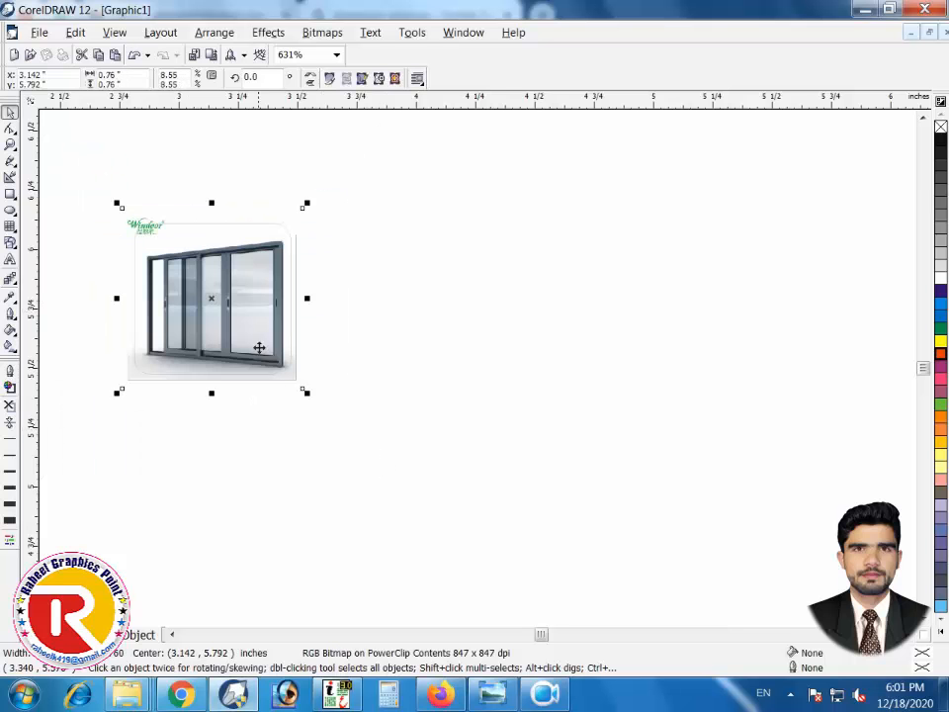
drag(259, 346, 240, 349)
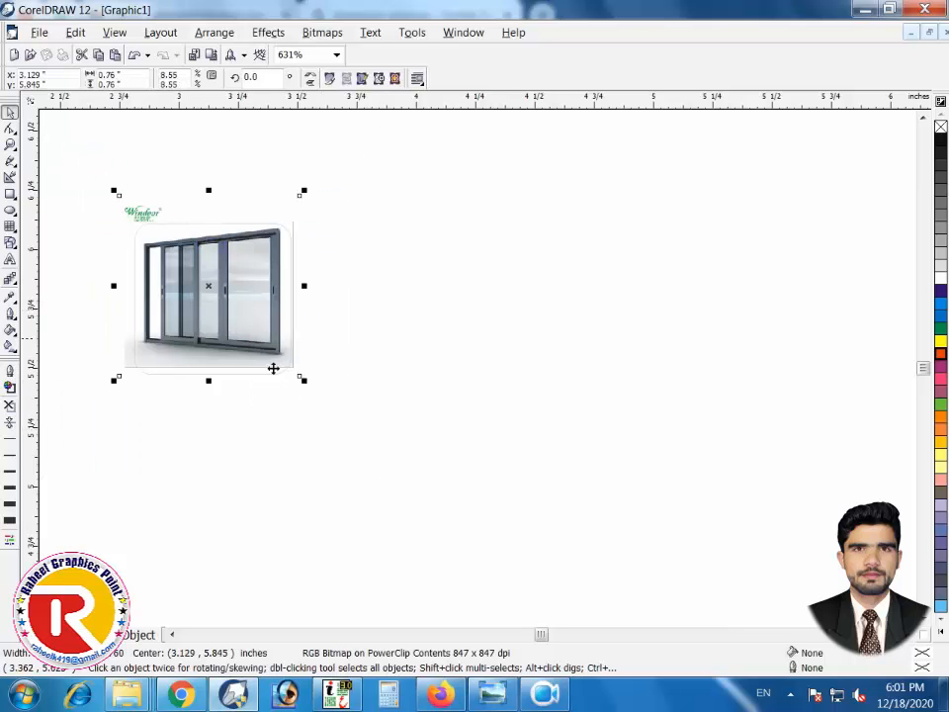
key(F2)
drag(421, 163, 75, 454)
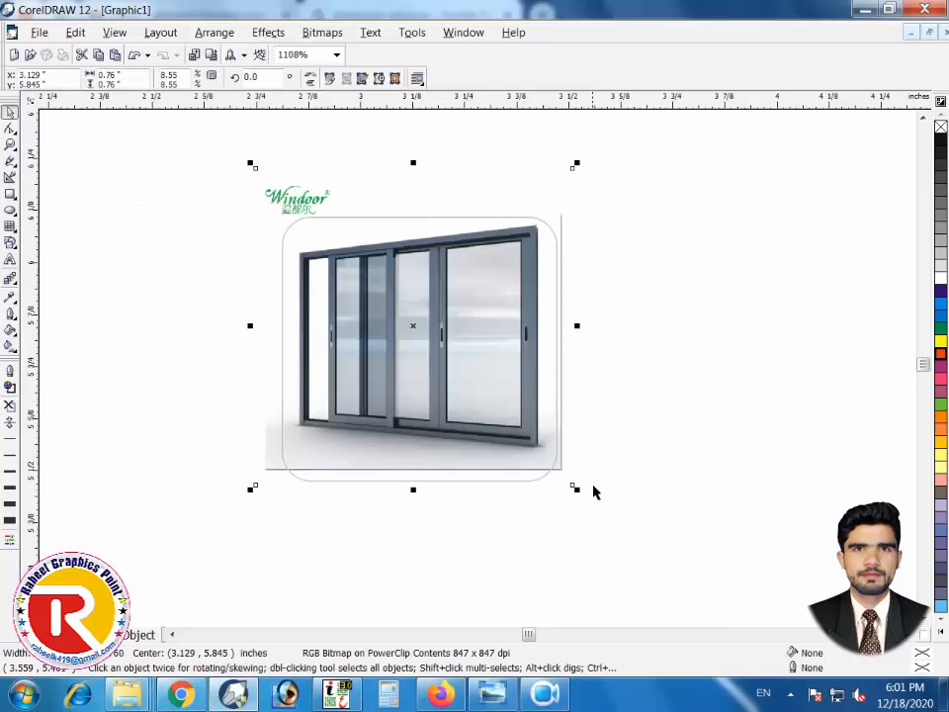
drag(577, 489, 570, 483)
Crop the photo's bottom, its Windoor-logo top and right edge, then finish editing
click(10, 130)
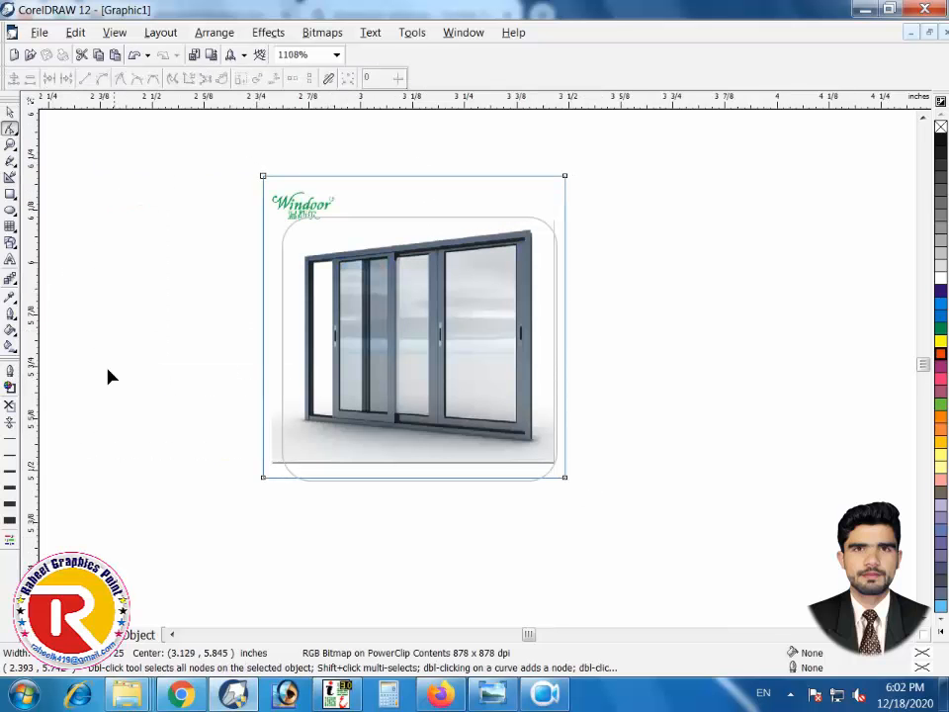
drag(110, 376, 603, 518)
drag(565, 478, 567, 455)
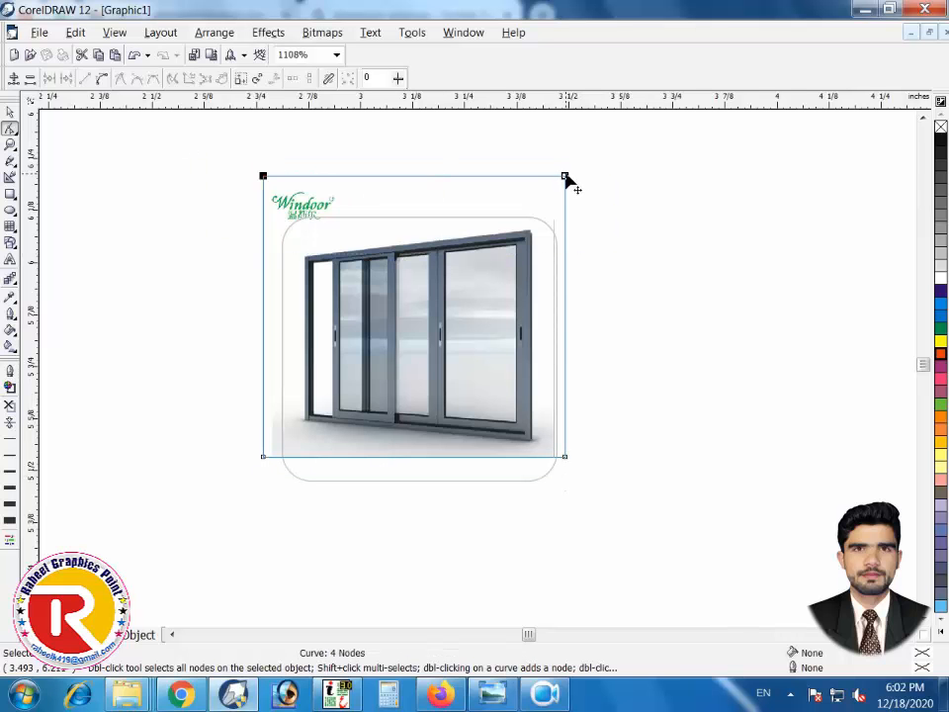
drag(565, 176, 571, 227)
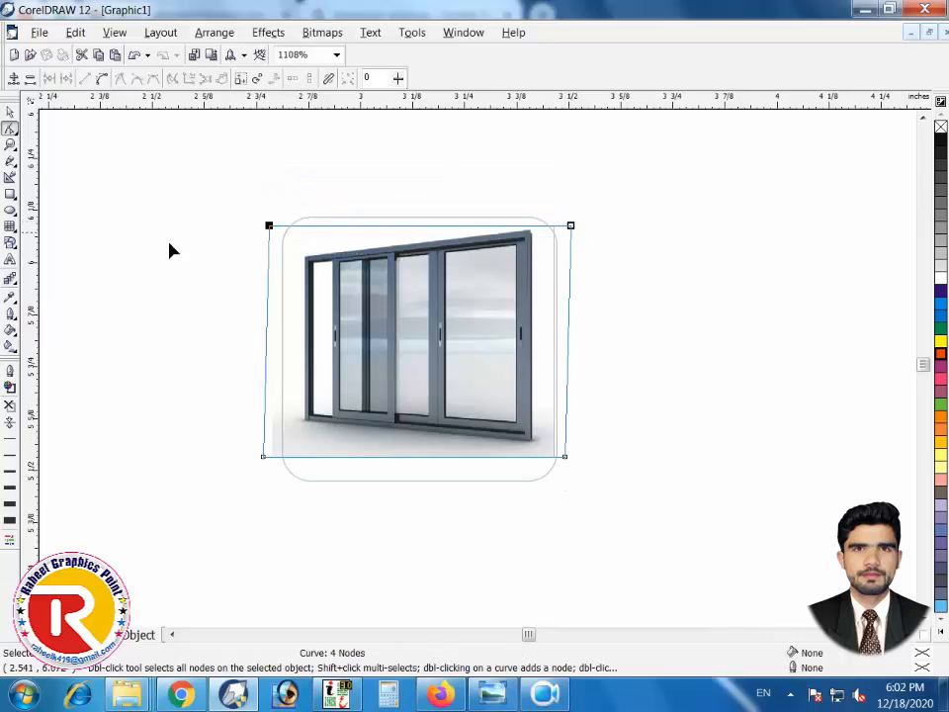
drag(306, 478, 284, 457)
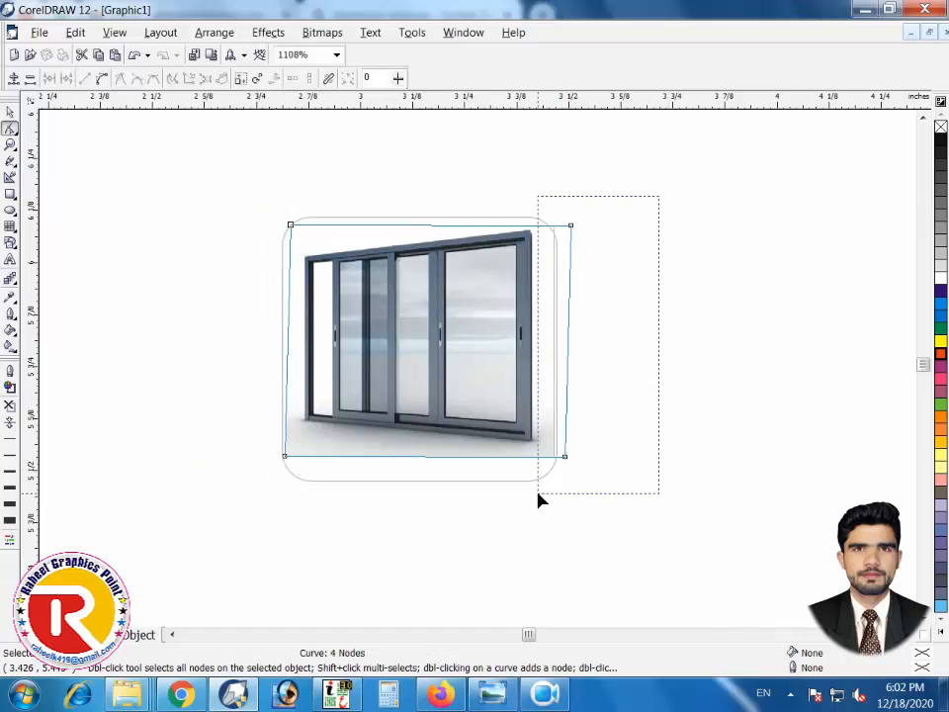
drag(539, 500, 538, 500)
drag(566, 456, 545, 460)
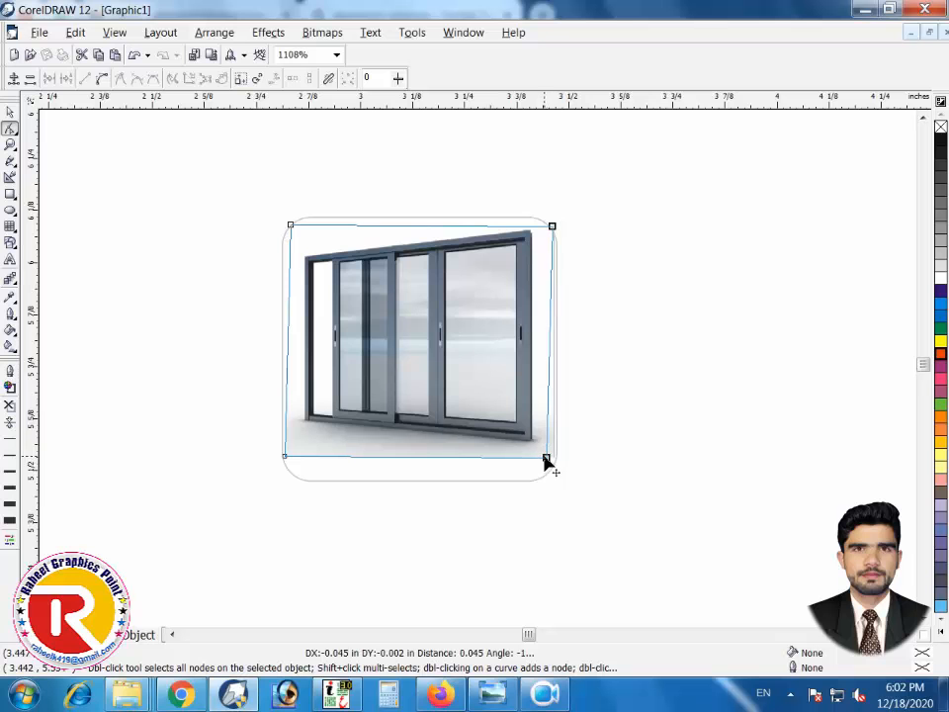
click(9, 112)
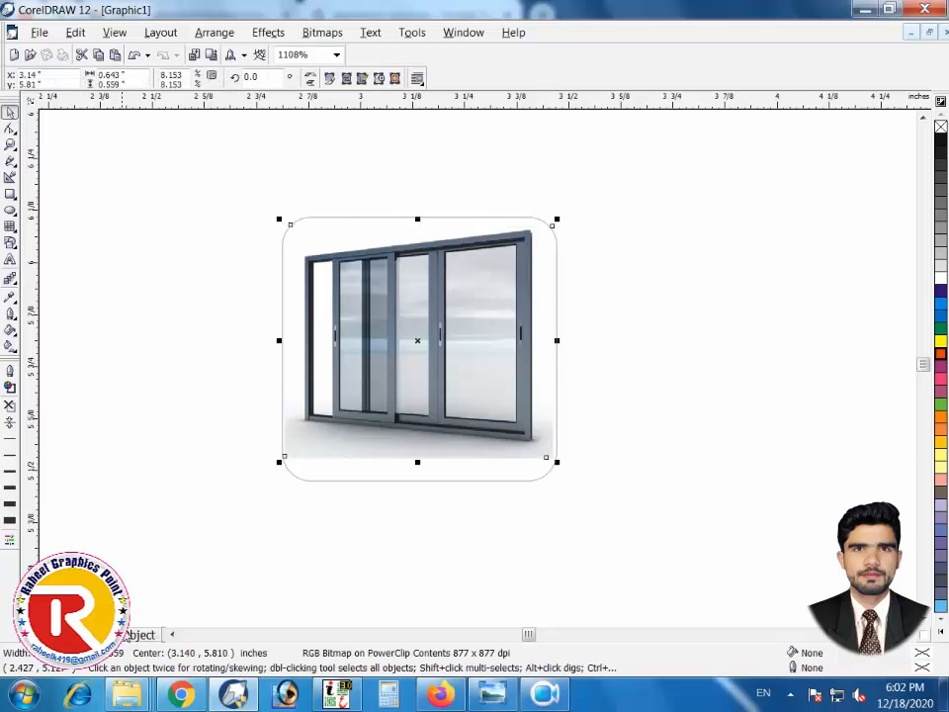
click(139, 633)
click(125, 371)
key(F4)
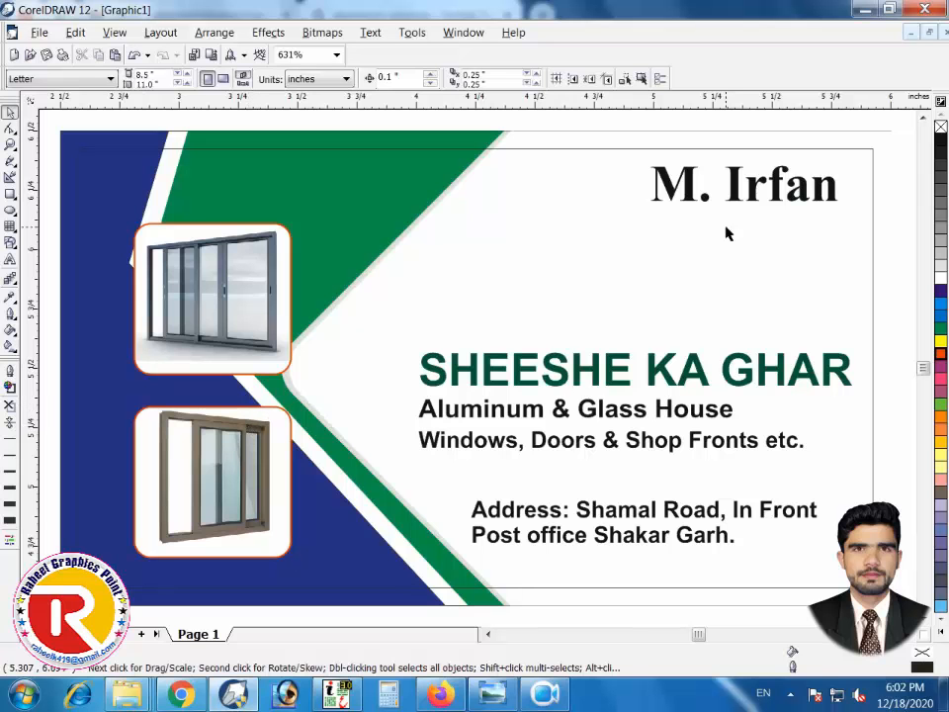
Duplicate the owner's name text below itself and replace it with the first phone number
drag(734, 199, 612, 251)
right_click(612, 251)
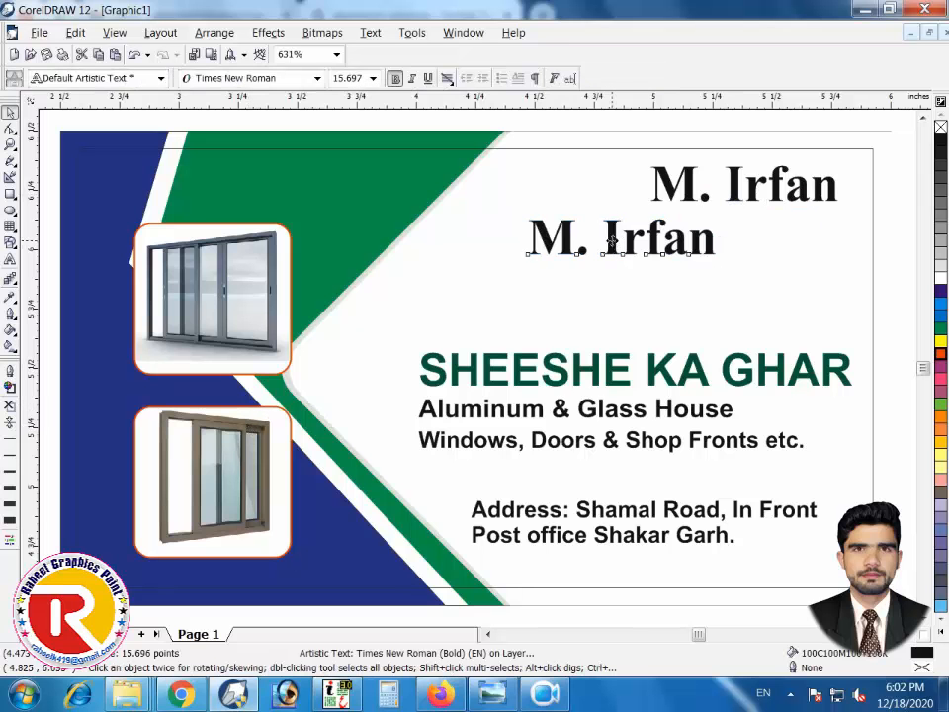
double_click(613, 239)
key(ctrl+a)
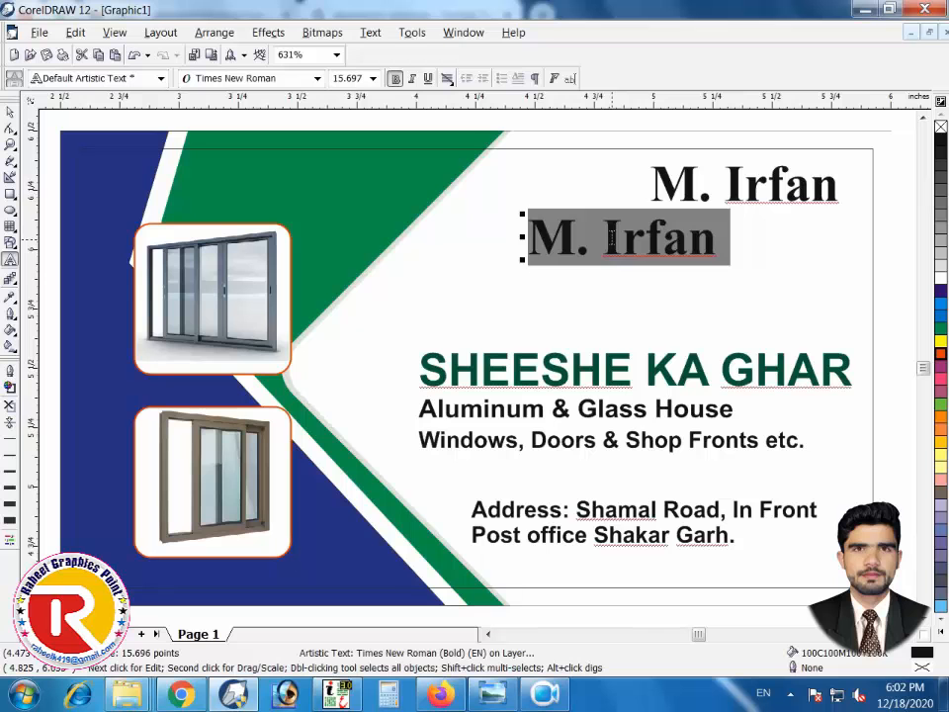
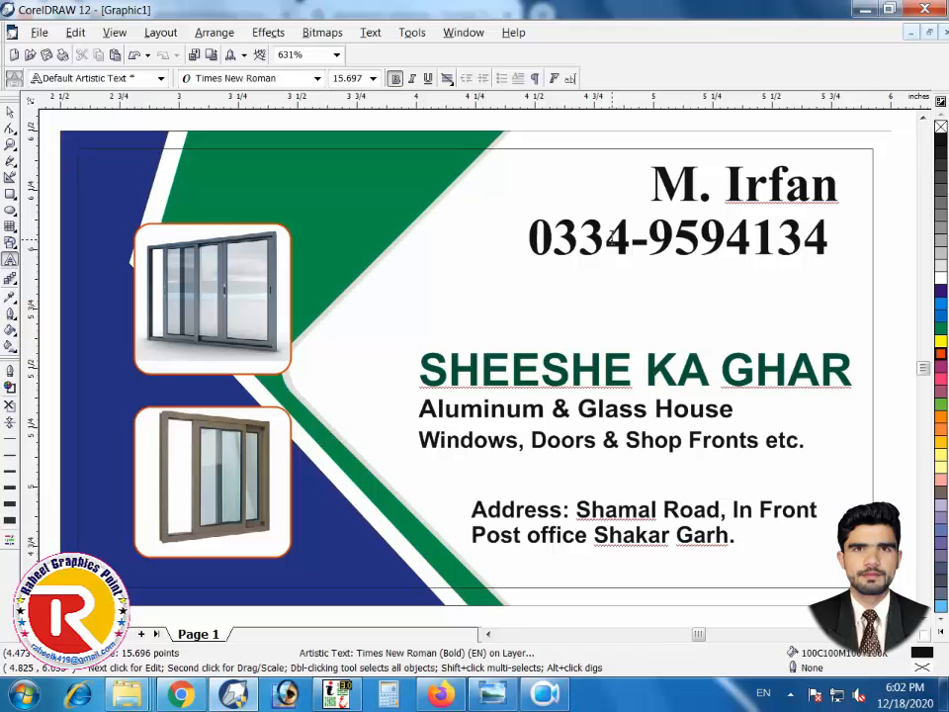
Add the second and third phone numbers on their own lines beneath the first
key(Return)
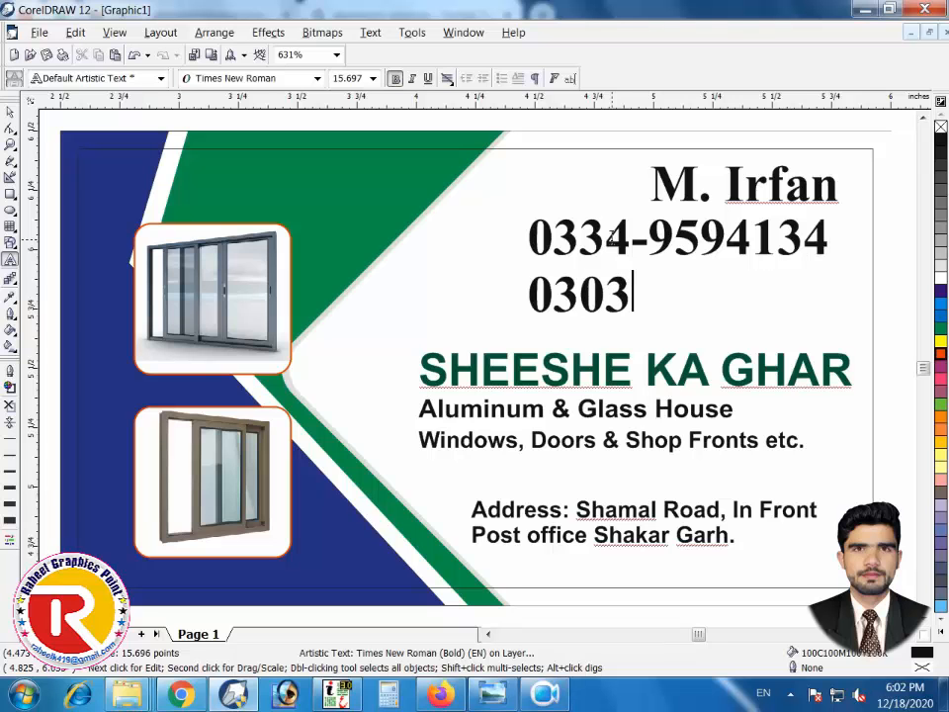
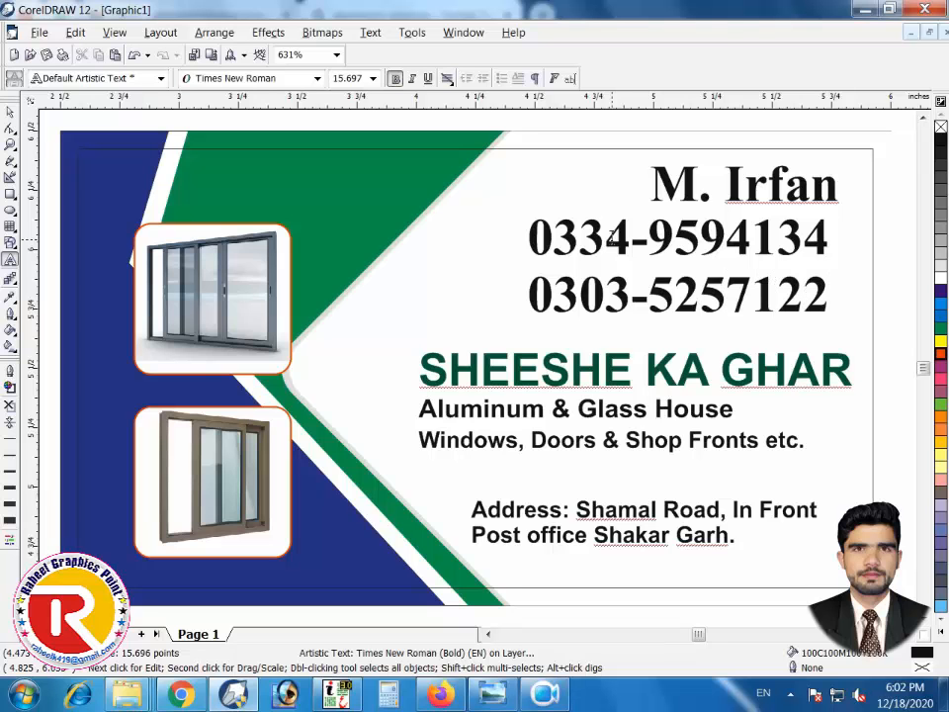
key(Return)
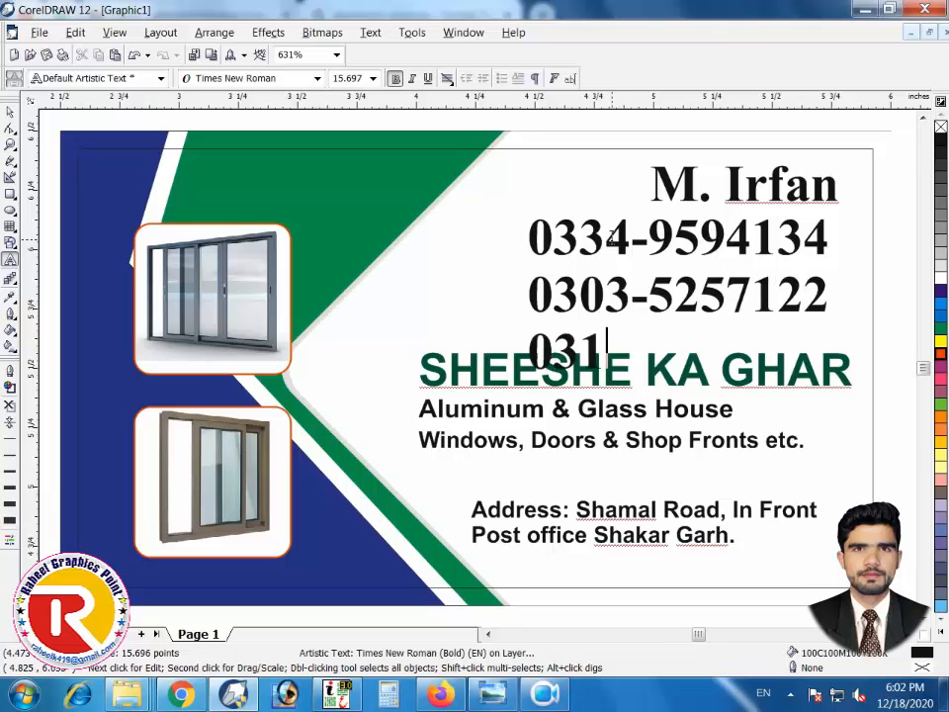
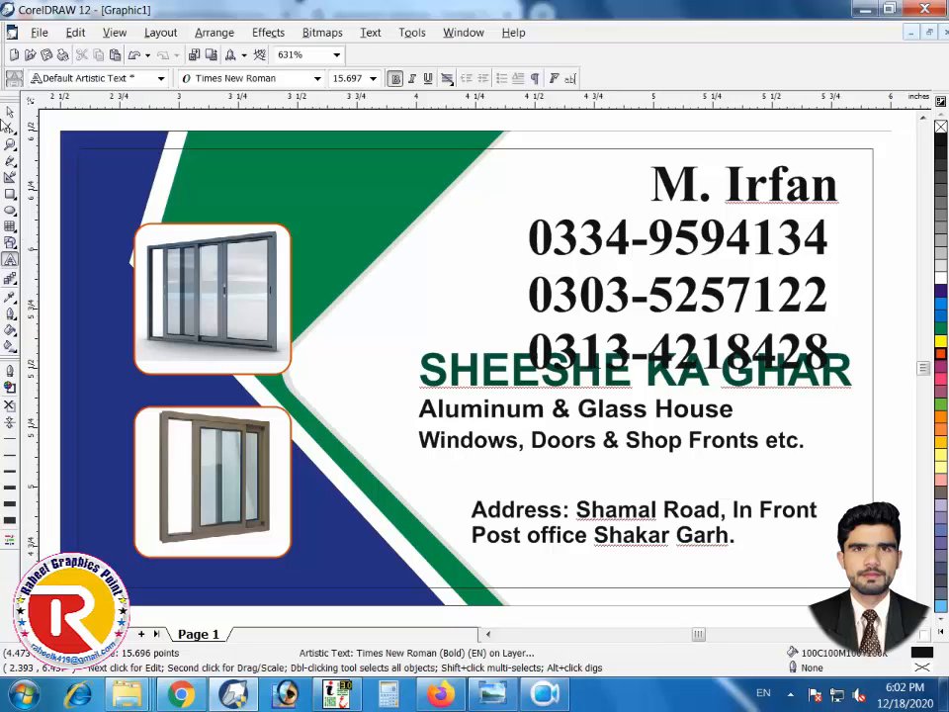
click(9, 112)
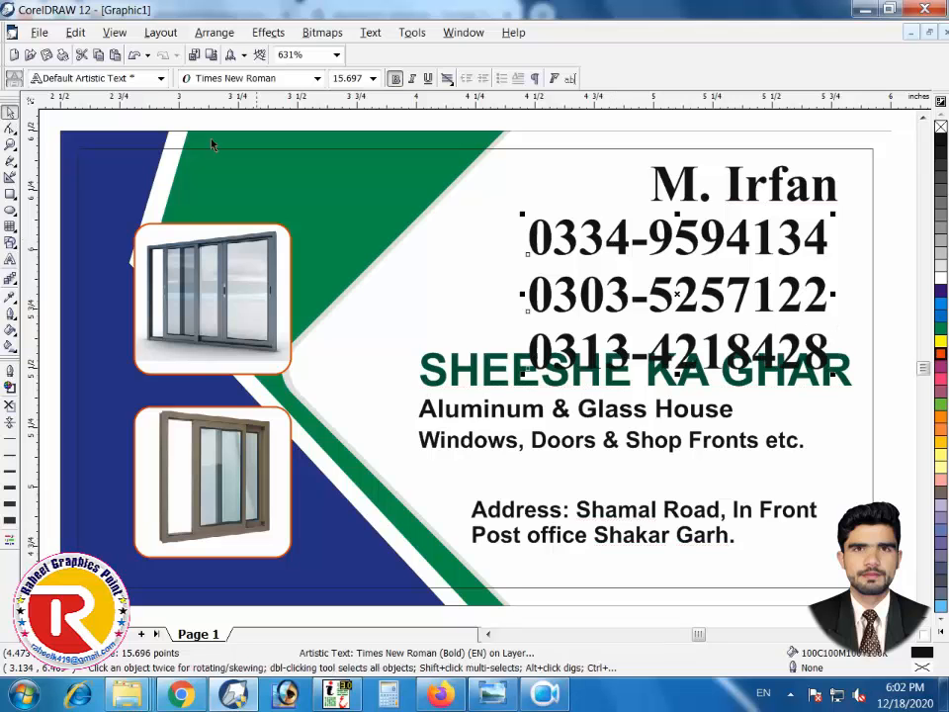
Shrink the phone-number text and right-align it with the name line
drag(524, 373, 641, 316)
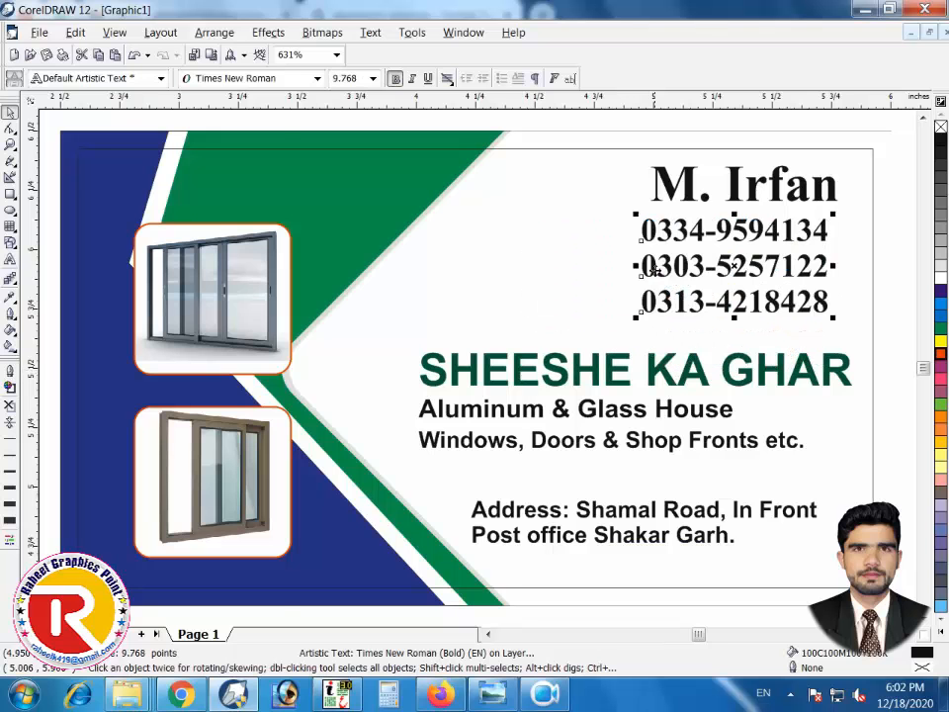
shift+click(690, 200)
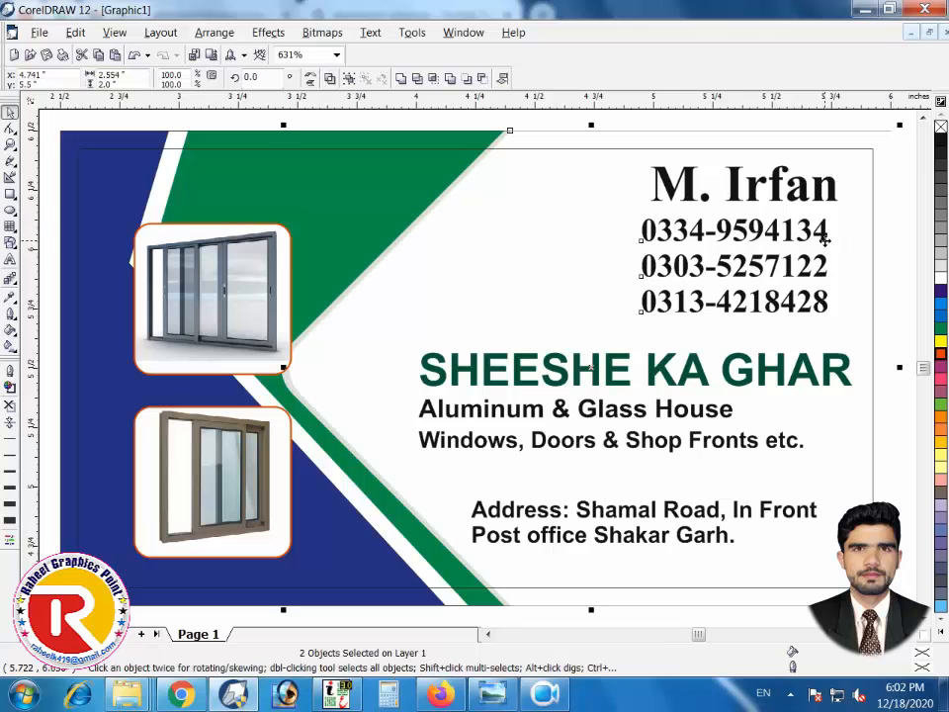
click(867, 120)
click(822, 231)
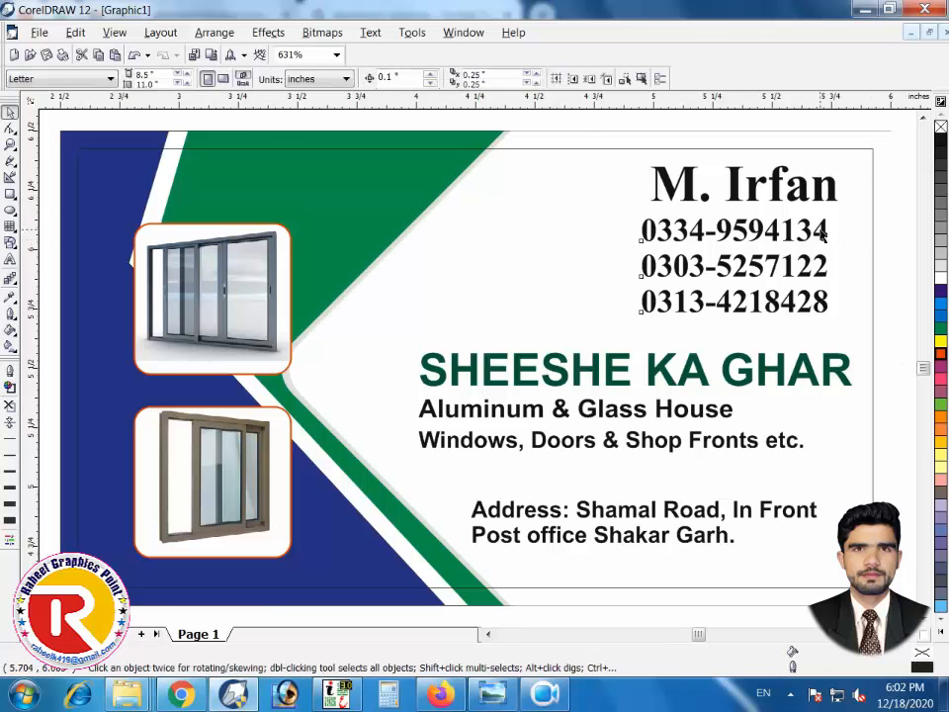
shift+click(815, 195)
key(r)
Tighten the phone numbers' line spacing and resize them to about 10.67 pt
click(773, 122)
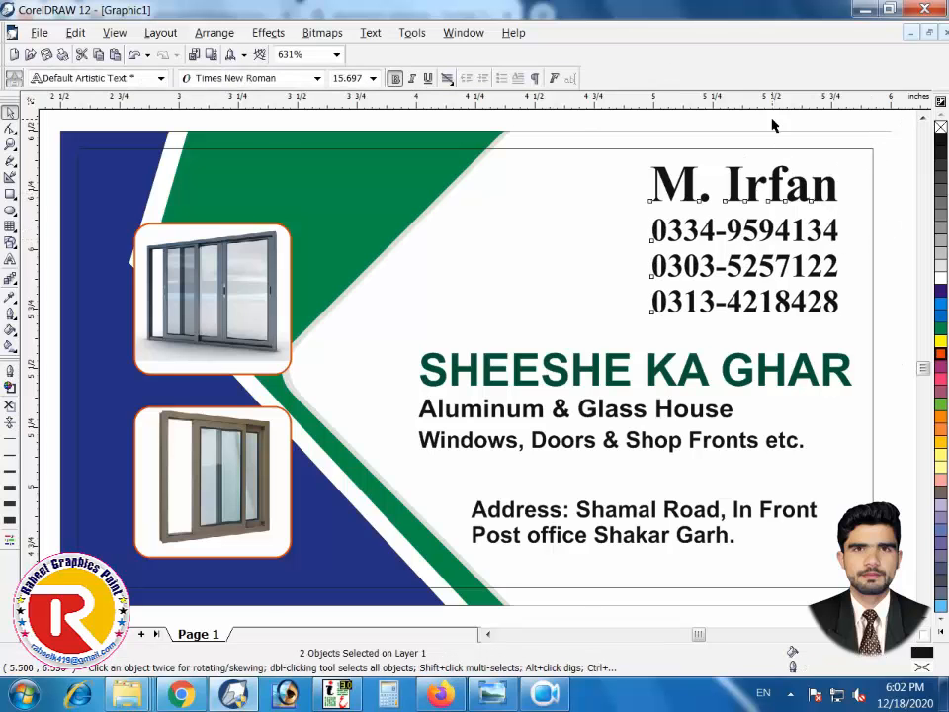
click(674, 233)
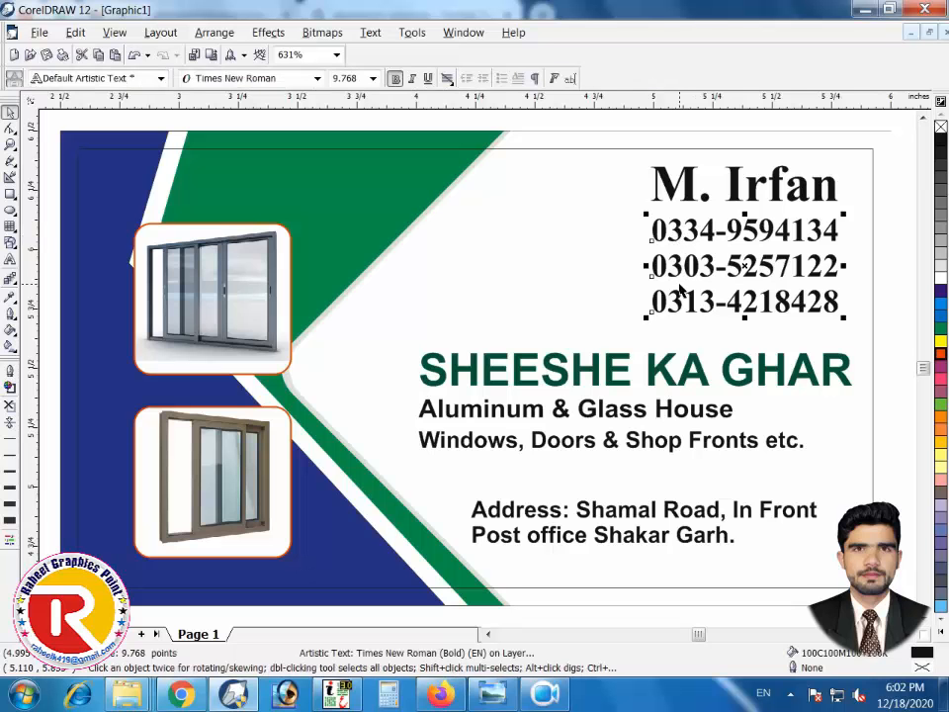
drag(645, 265, 614, 265)
click(10, 129)
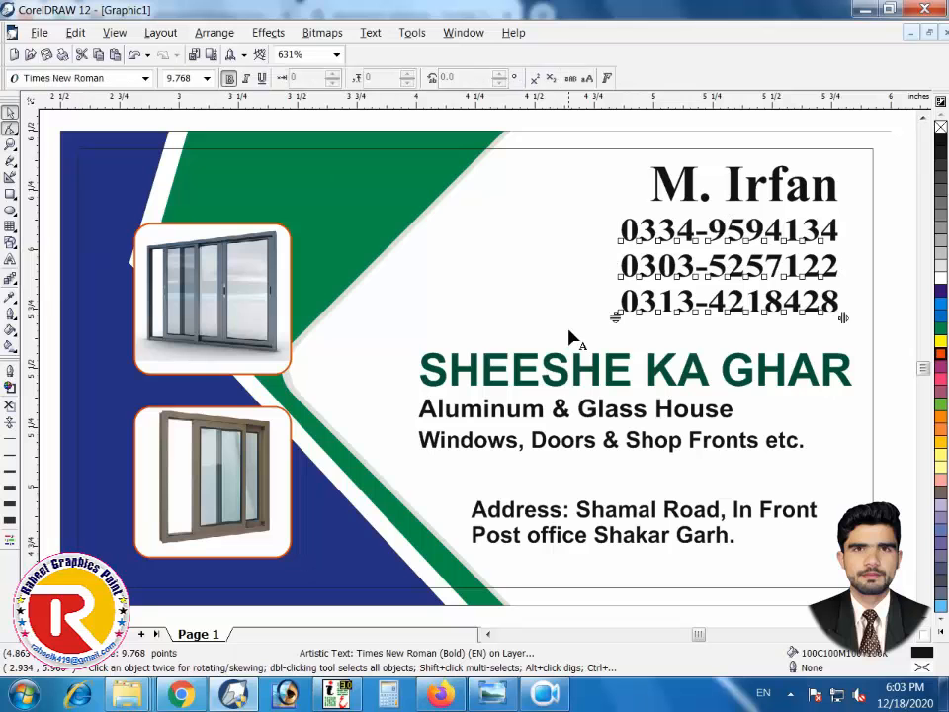
drag(617, 316, 617, 305)
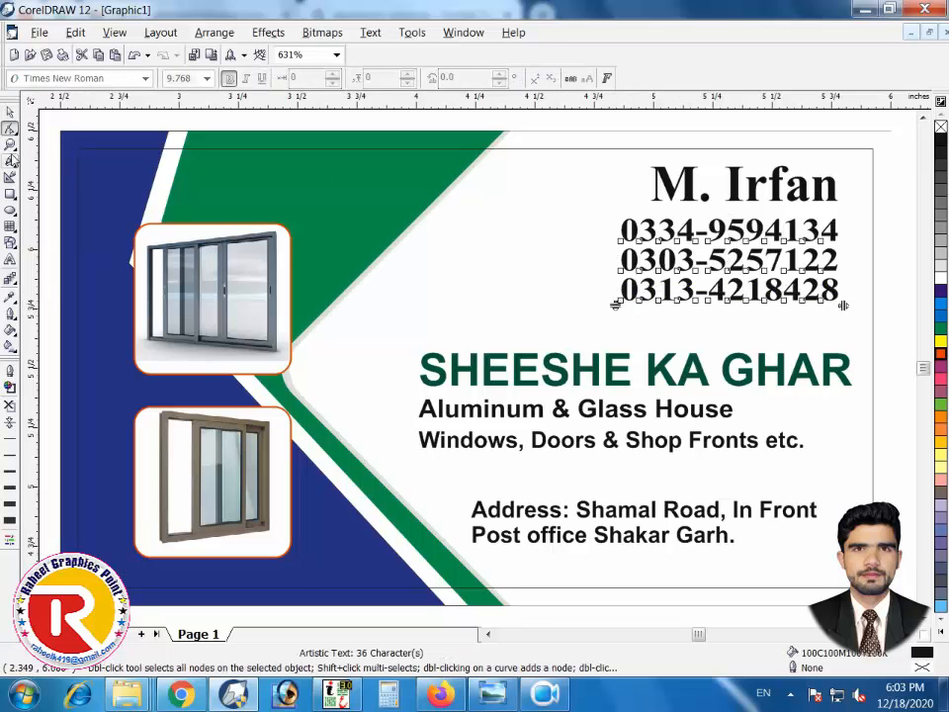
click(10, 112)
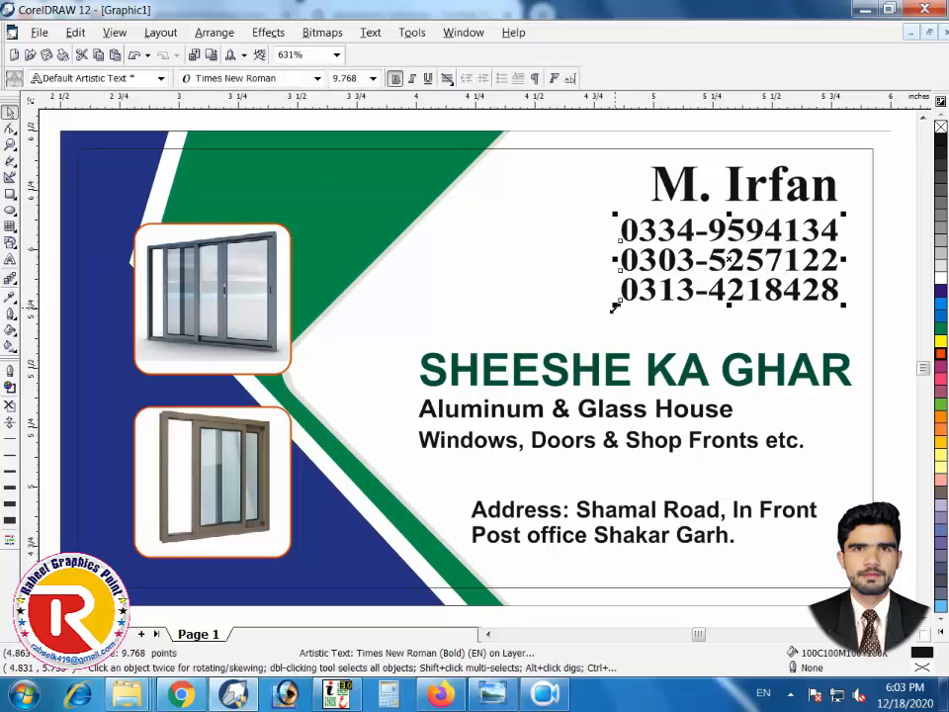
drag(615, 305, 604, 326)
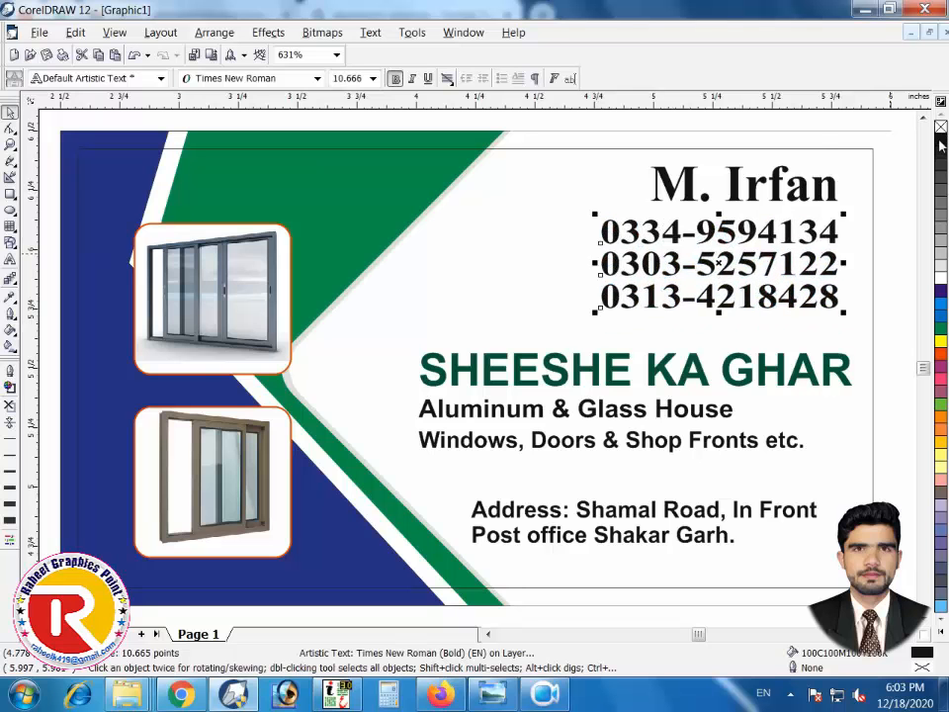
click(807, 116)
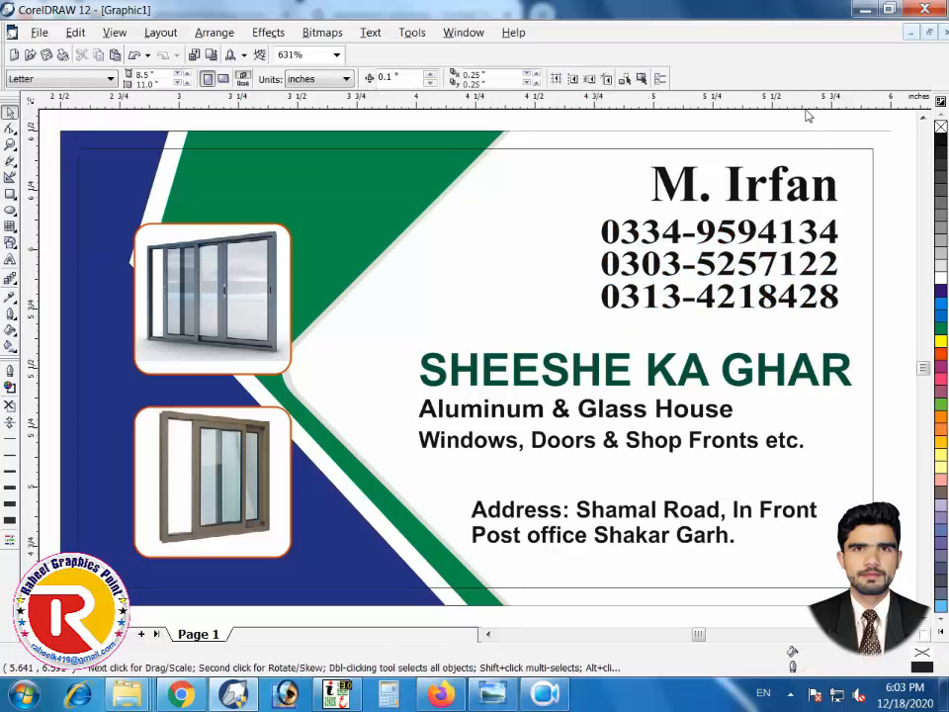
Insert the Wingdings telephone symbol onto the card with Insert Character (Ctrl+F11)
key(ctrl+F11)
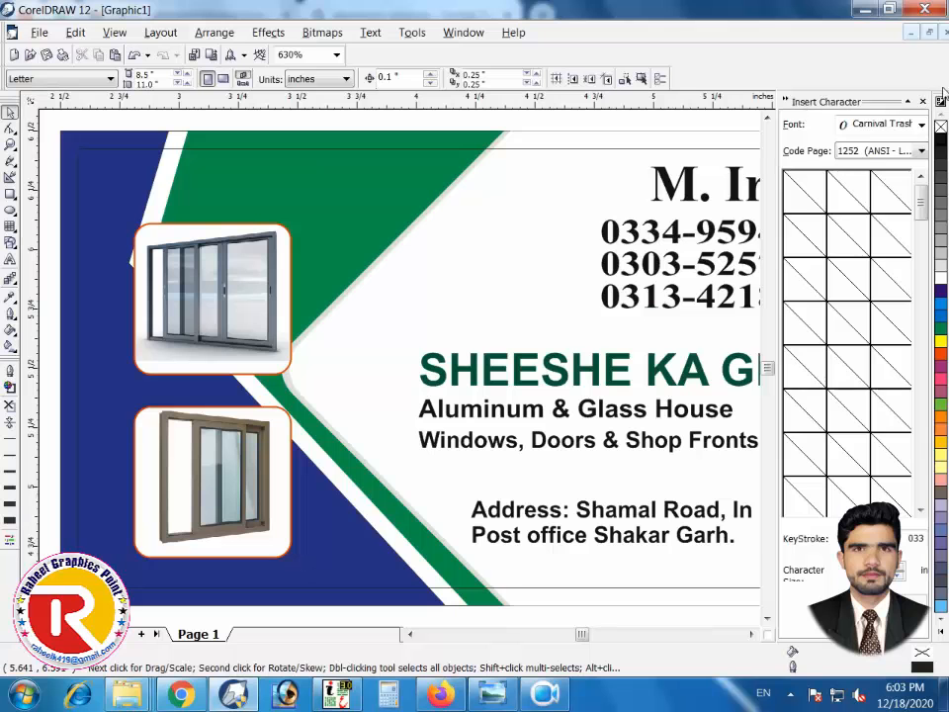
click(889, 125)
text(Wingdings)
key(Return)
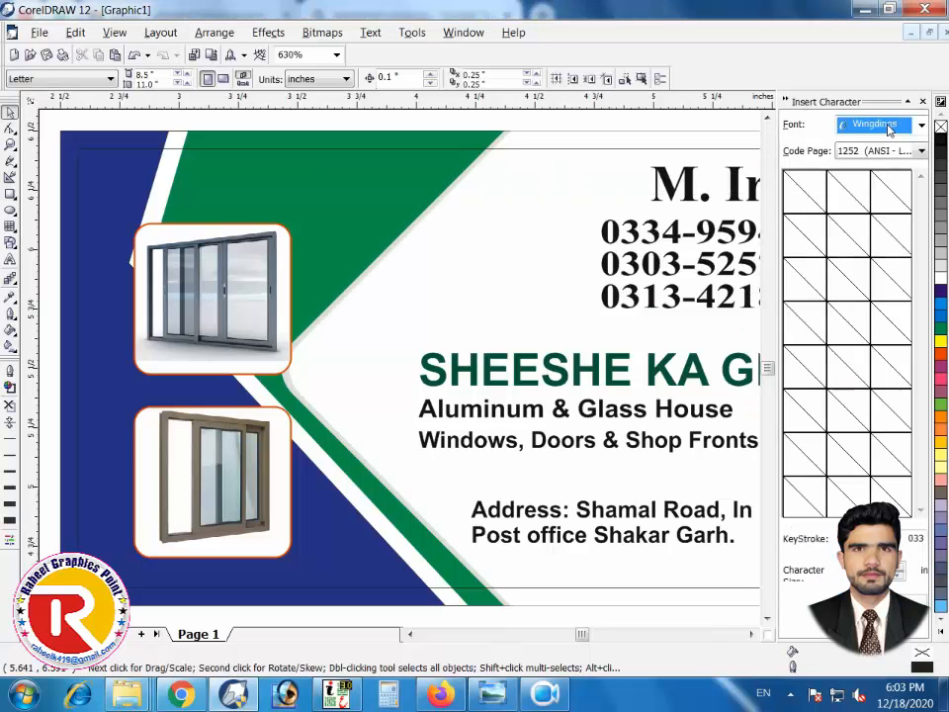
click(875, 151)
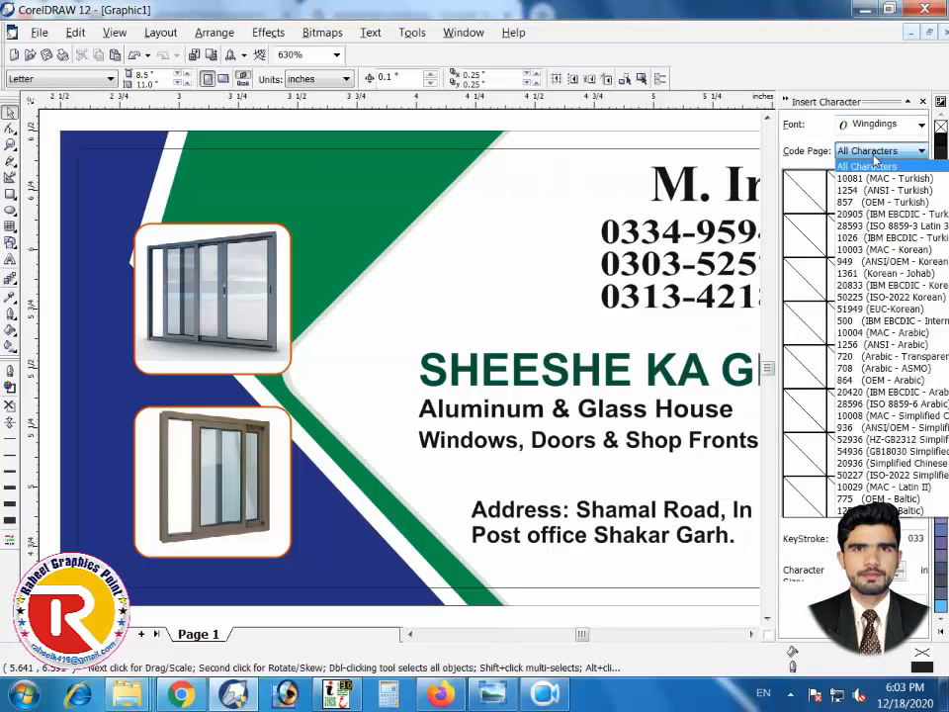
click(868, 161)
click(807, 328)
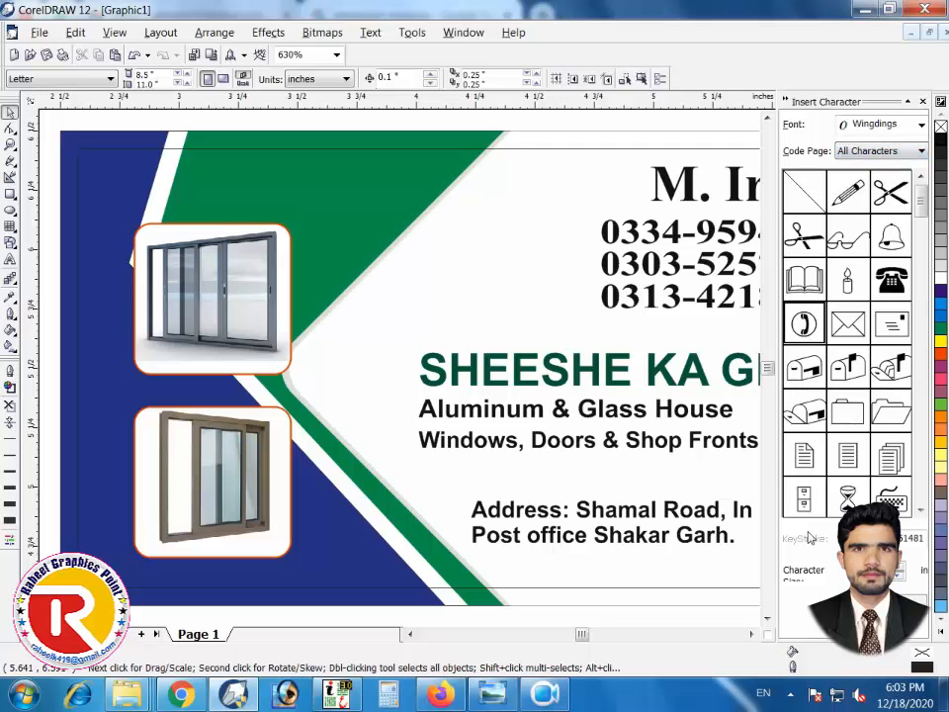
click(895, 602)
click(923, 102)
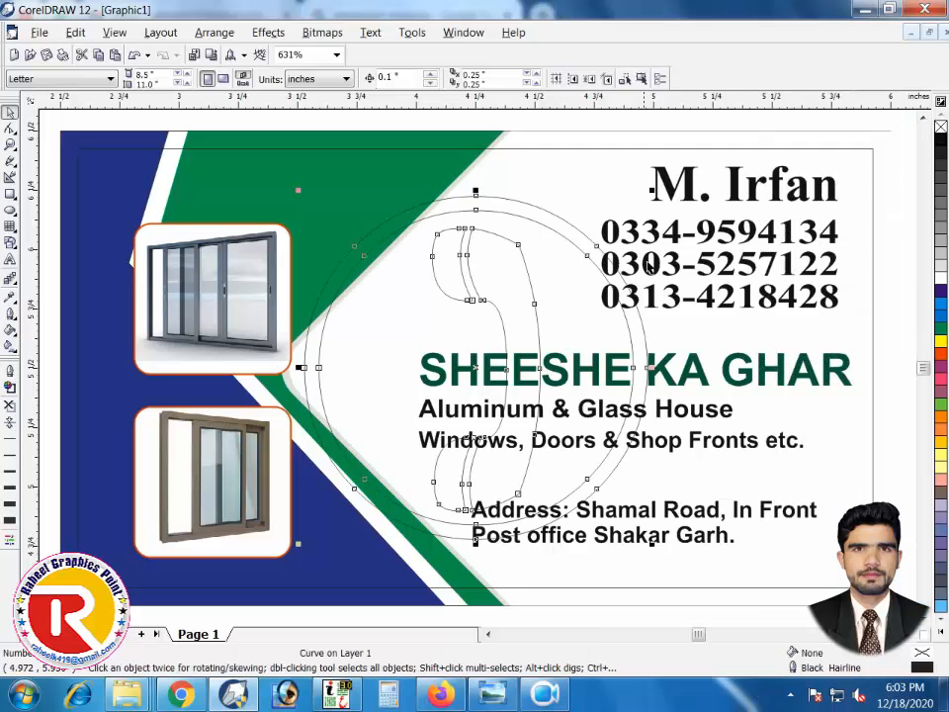
Shrink the telephone icon, place it by the first number, and fill it black without outline
drag(653, 191, 594, 349)
drag(474, 370, 586, 250)
key(z)
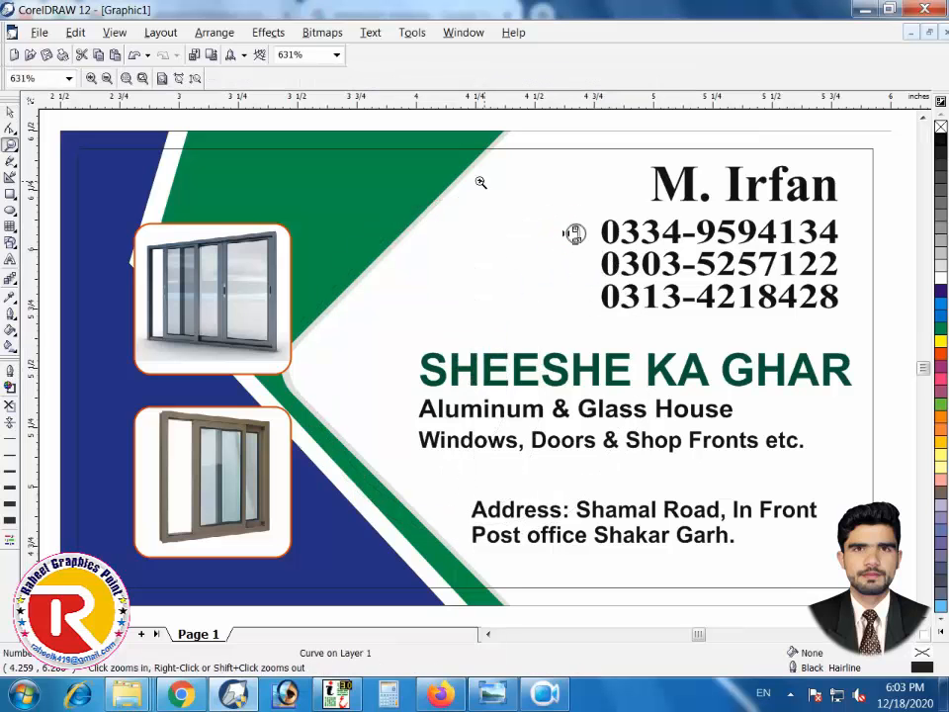
drag(478, 181, 801, 353)
key(space)
drag(303, 276, 323, 266)
click(11, 406)
click(939, 145)
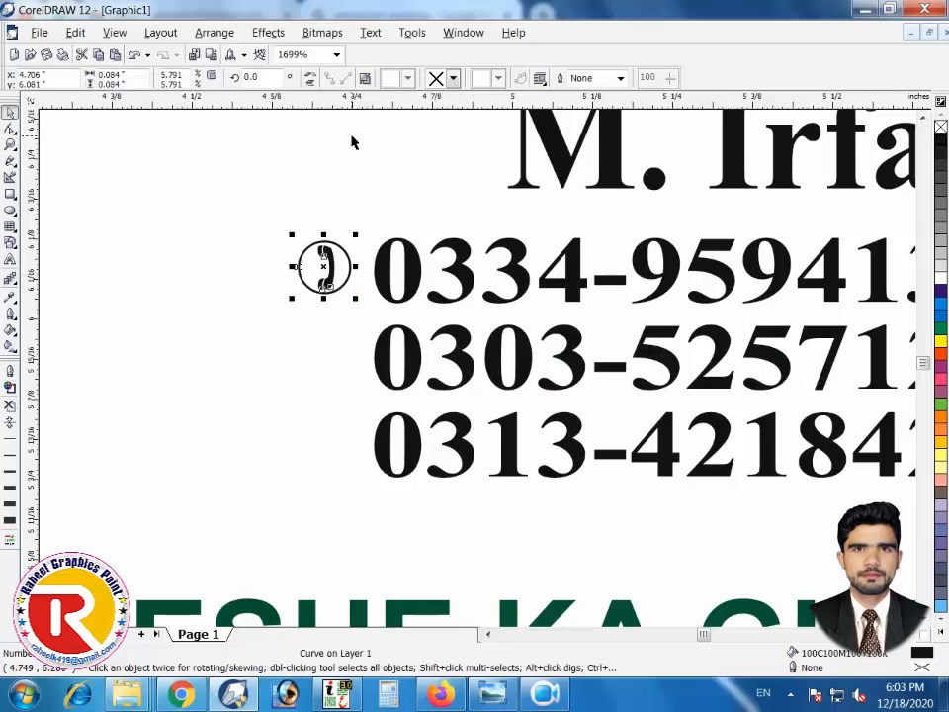
drag(323, 266, 307, 445)
Drop telephone icon copies beside the second and third phone numbers
right_click(306, 358)
right_click(306, 446)
shift+click(306, 380)
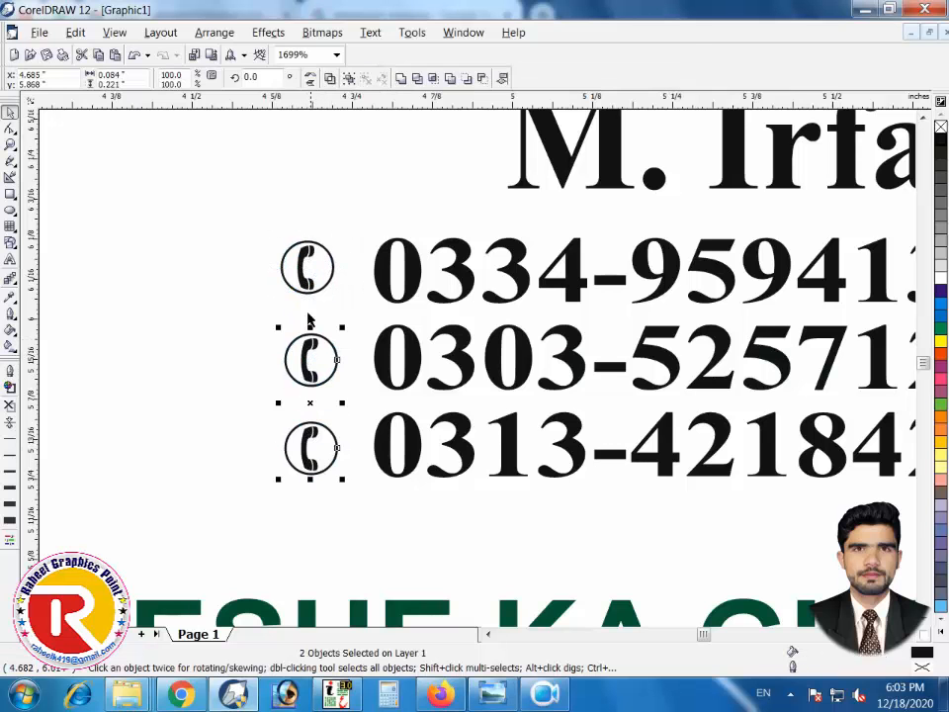
shift+click(310, 284)
Delete the inner border rectangle from the card
key(F4)
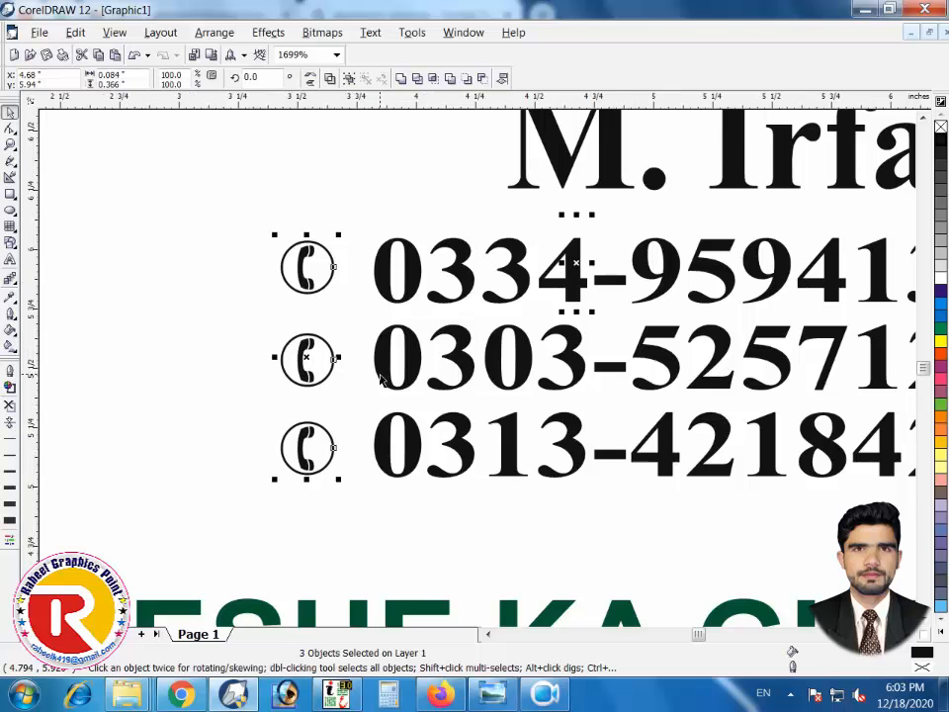
click(408, 128)
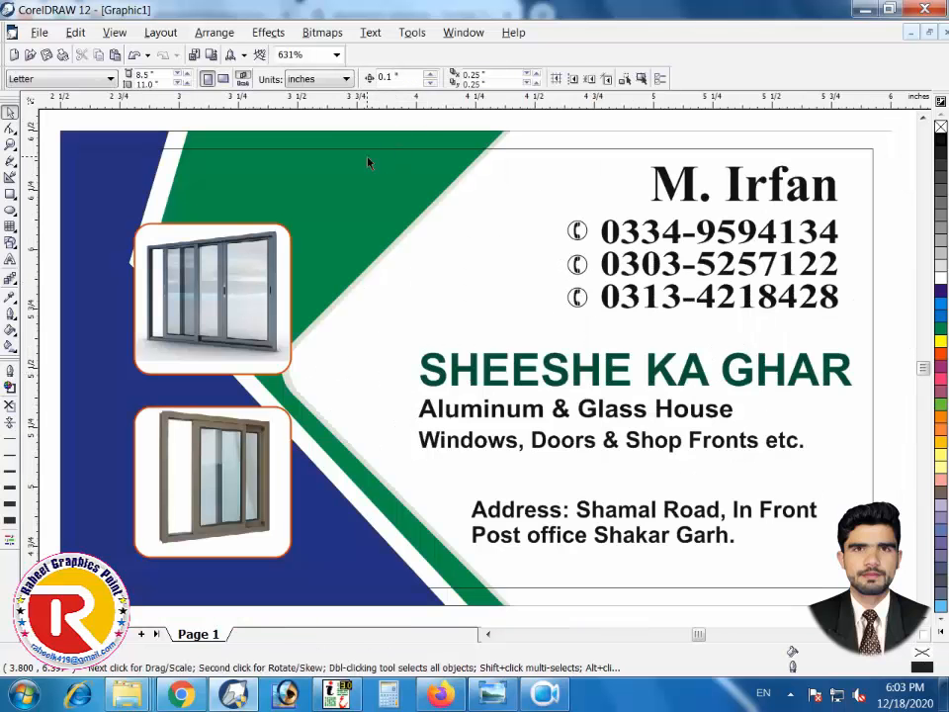
click(373, 150)
key(Delete)
Give the white right-hand shape a black hairline outline
scroll(596, 259, down, 1)
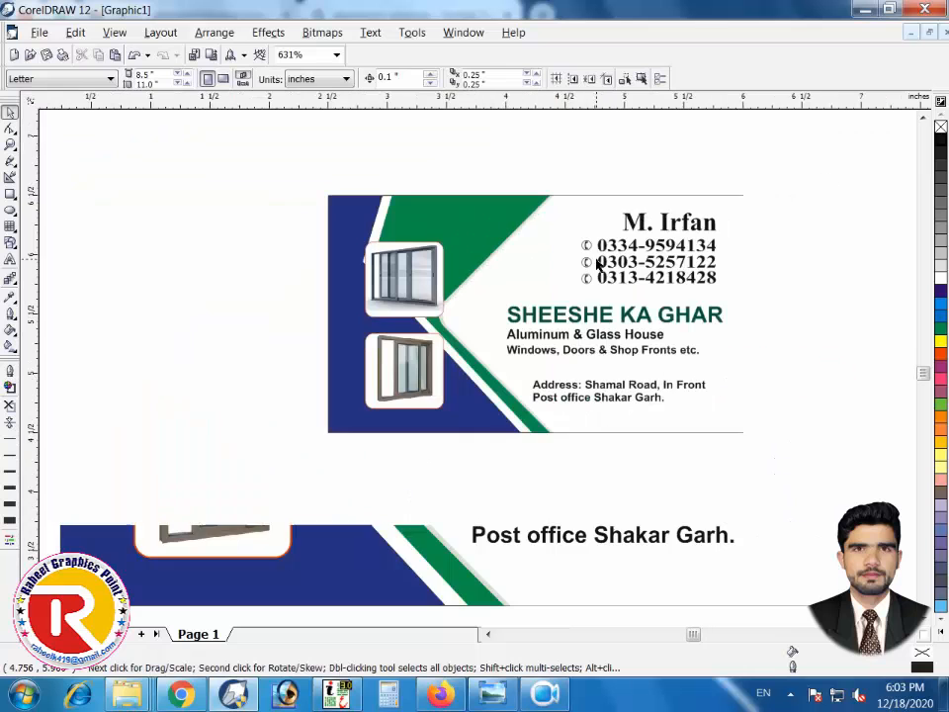
click(672, 199)
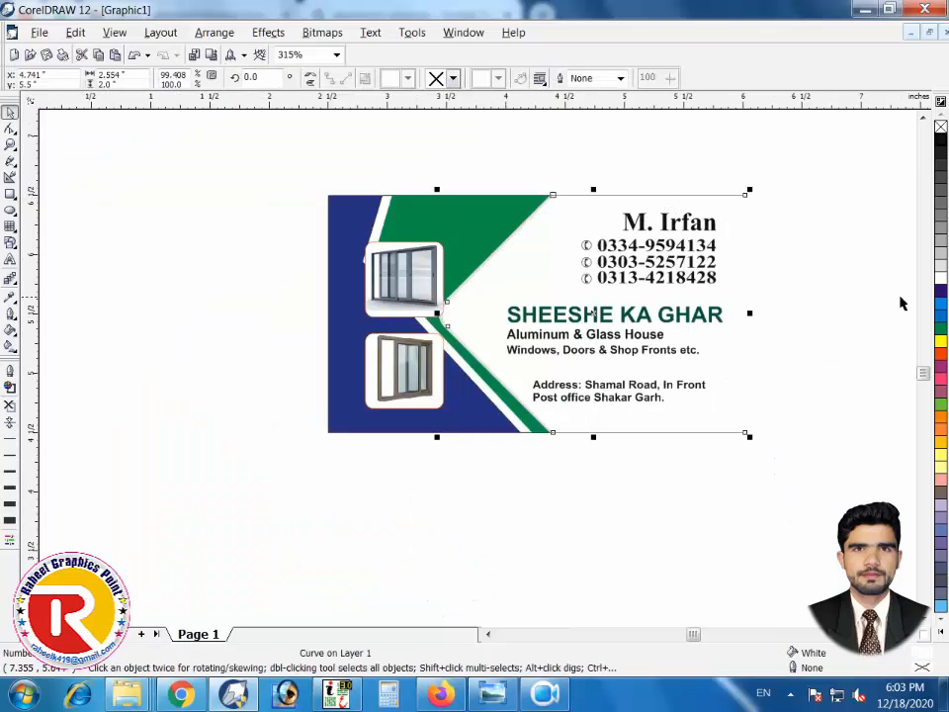
click(509, 182)
click(542, 278)
right_click(938, 141)
key(Escape)
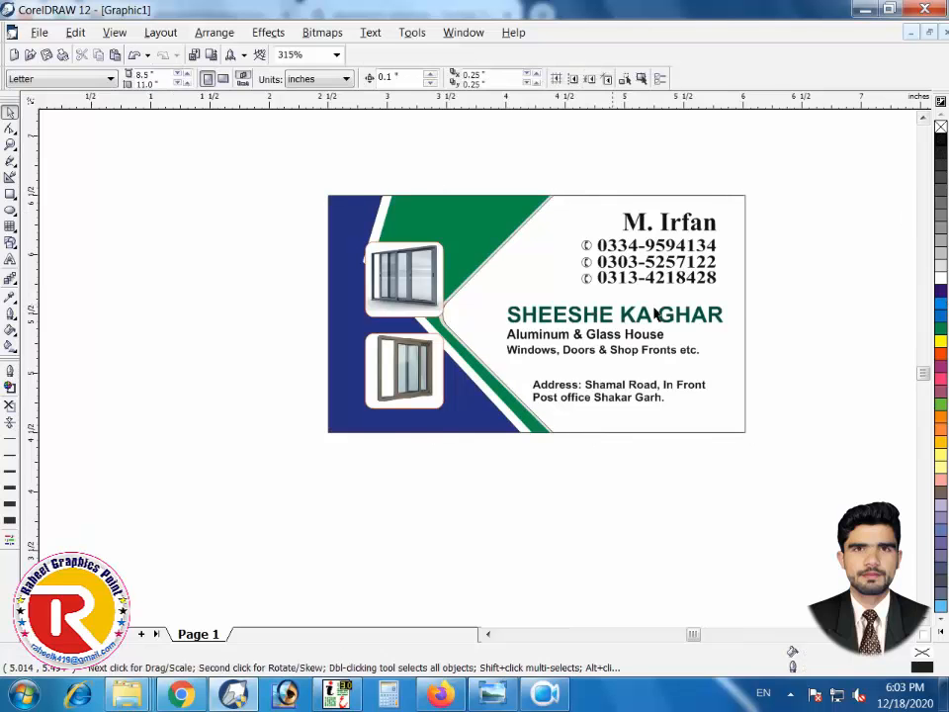
click(546, 280)
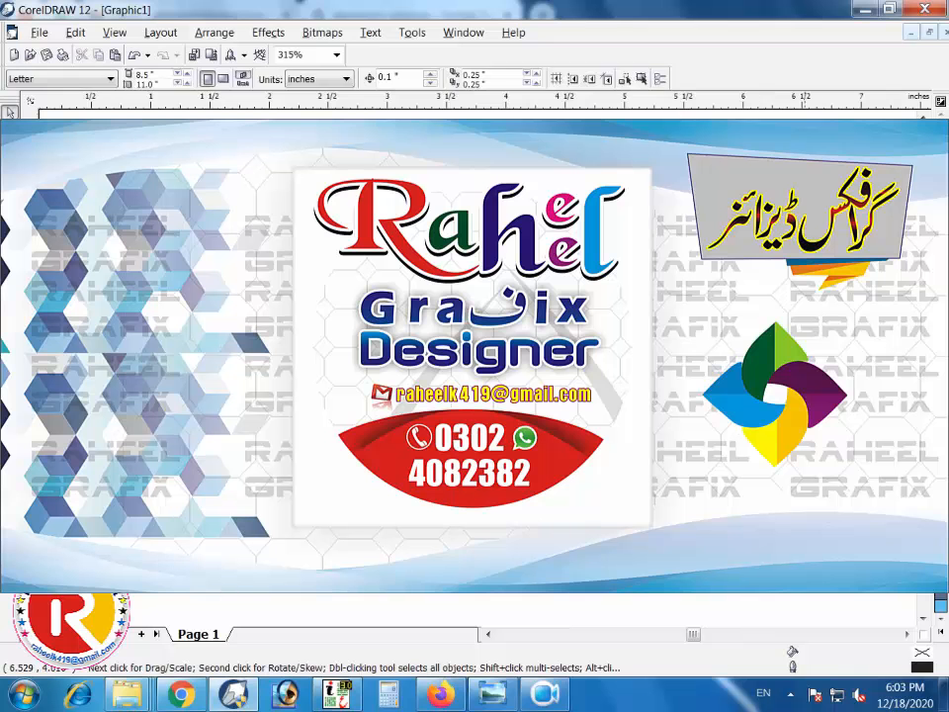
Select and group all 16 card objects, then confirm the Export dialog
key(ctrl+a)
key(ctrl+g)
key(ctrl+e)
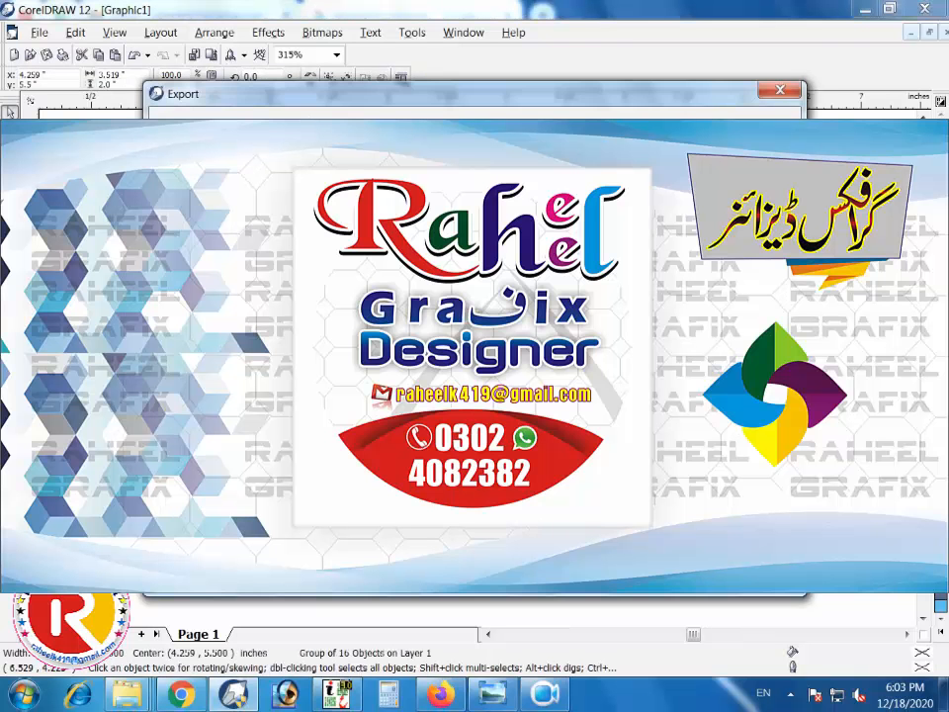
key(Return)
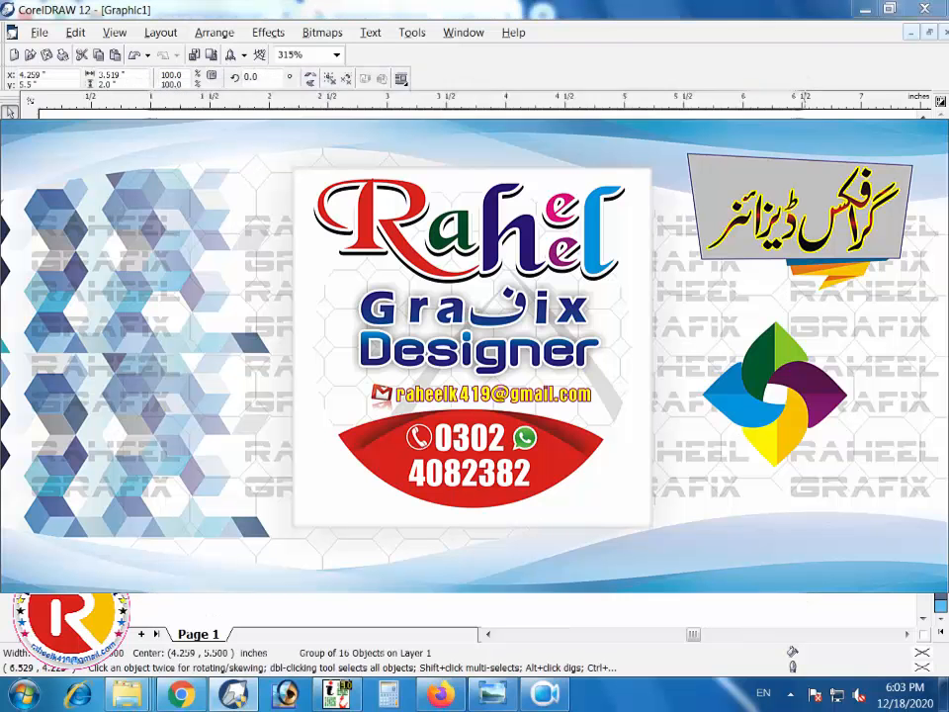